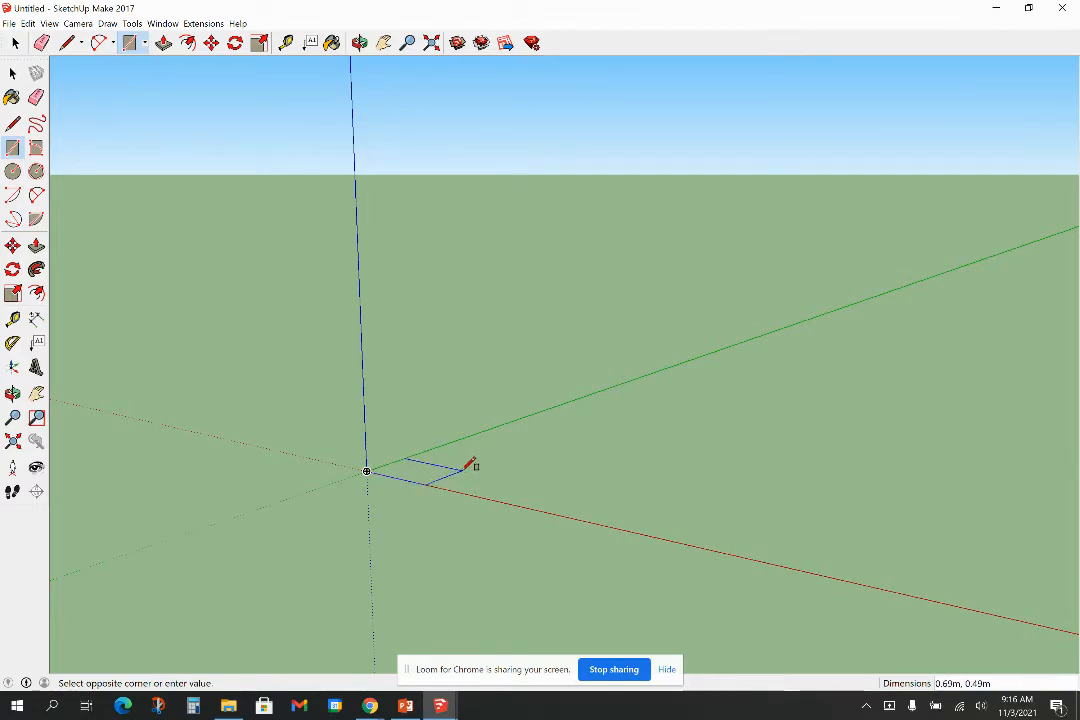
Complete a rectangle of about 0.69 by 0.49 m from the origin, and set the model's length units to inches
{"action": "left_click", "coordinate": [463, 470]}
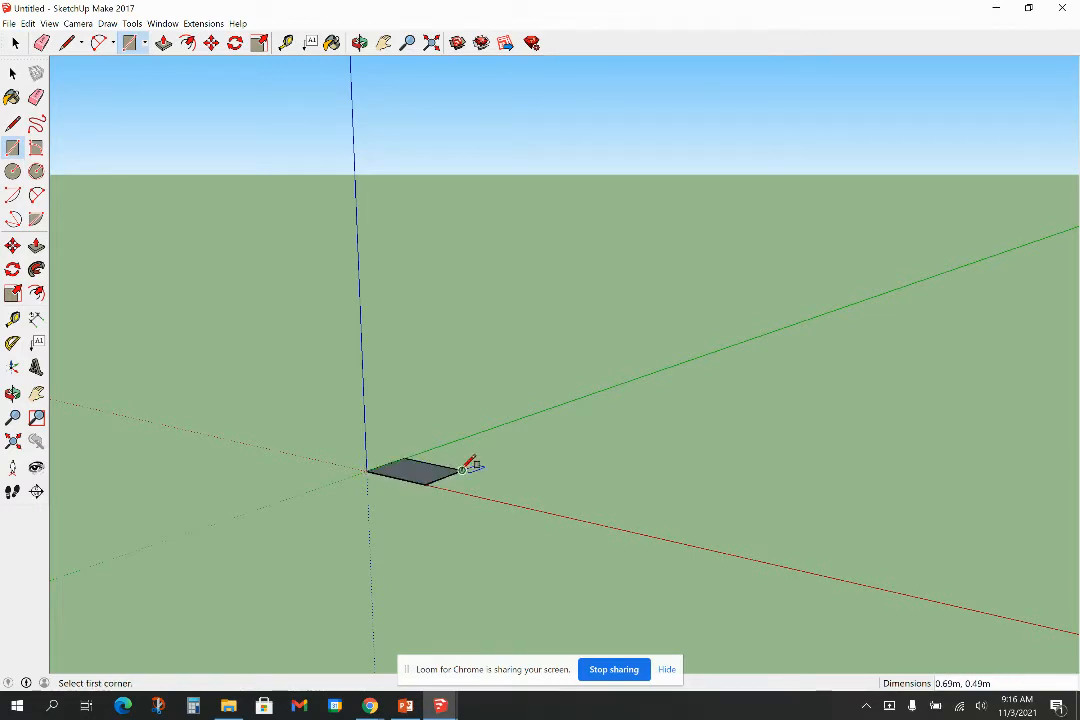
{"action": "left_click", "coordinate": [162, 23]}
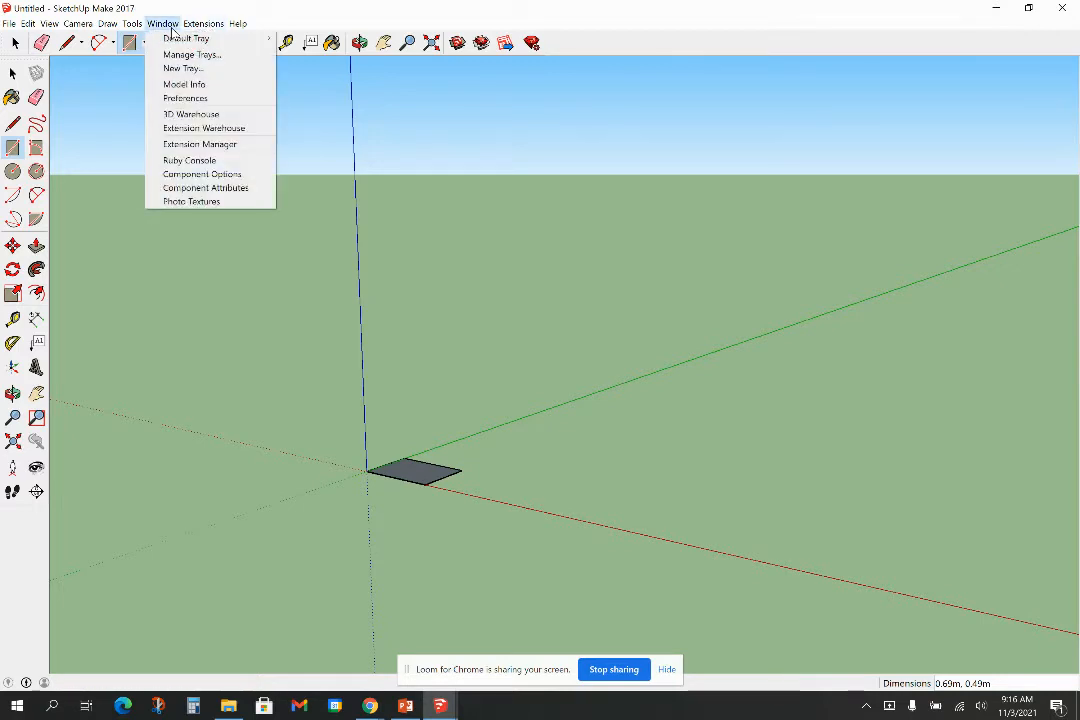
{"action": "left_click", "coordinate": [182, 84]}
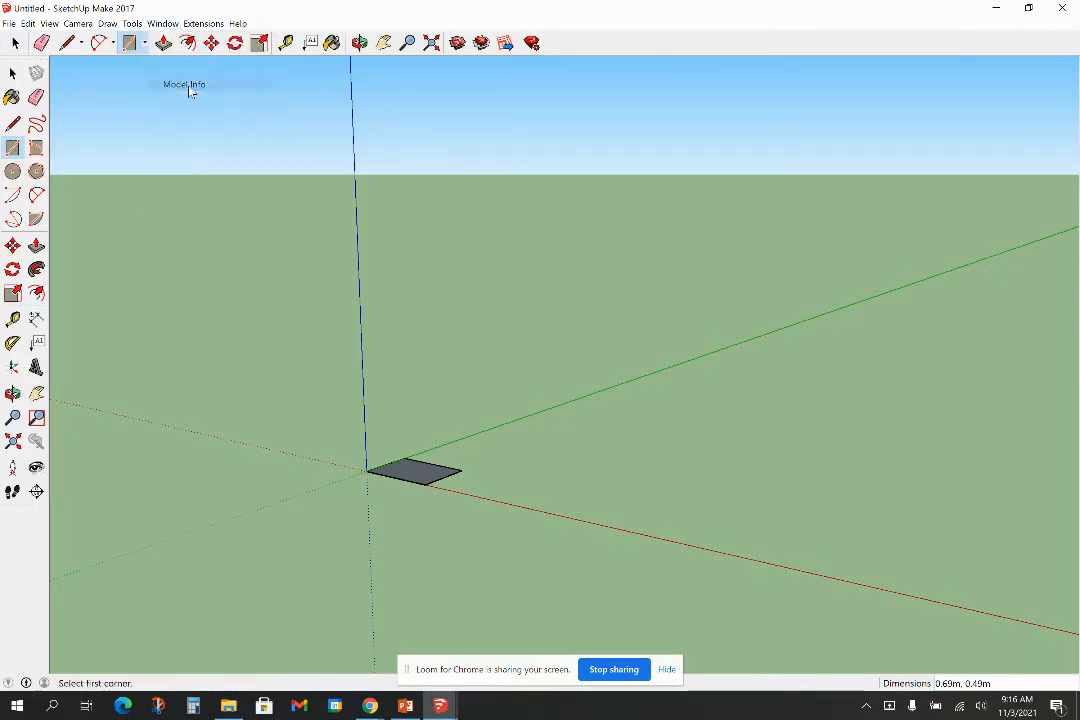
{"action": "left_click", "coordinate": [270, 84]}
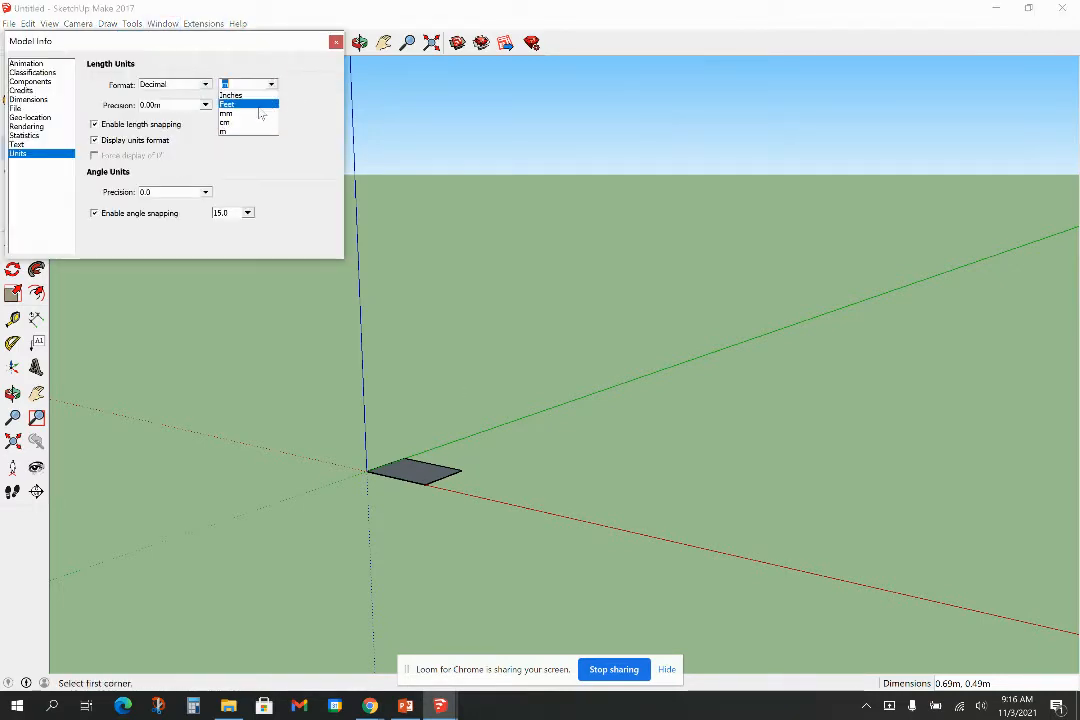
{"action": "left_click", "coordinate": [260, 96]}
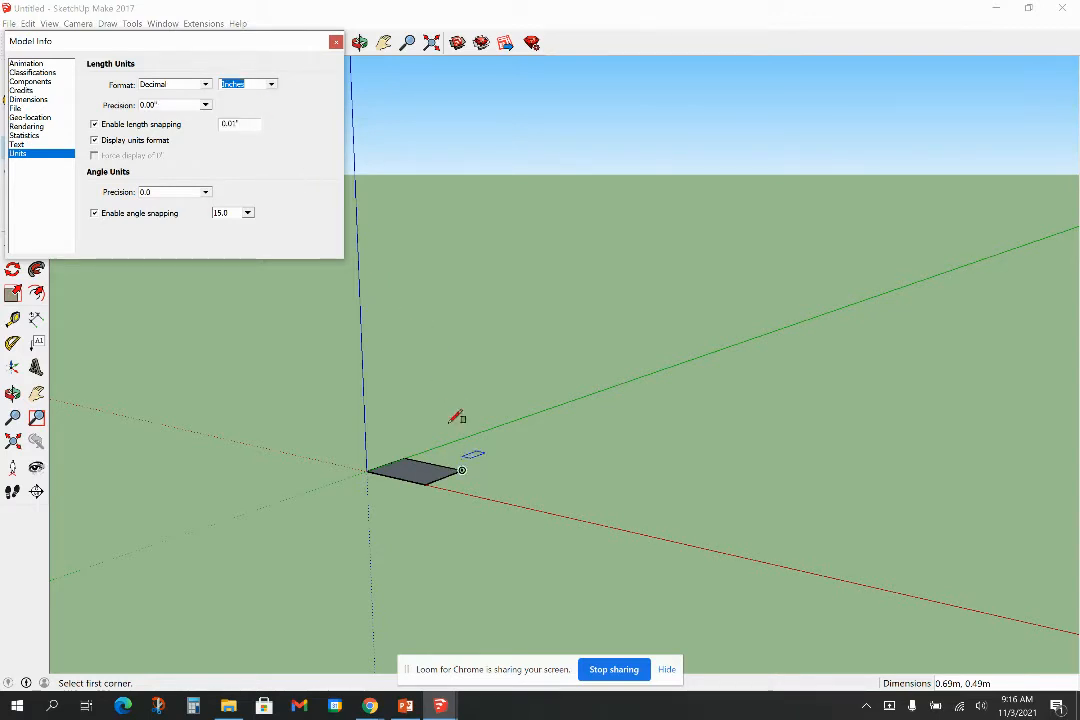
{"action": "left_click", "coordinate": [336, 44]}
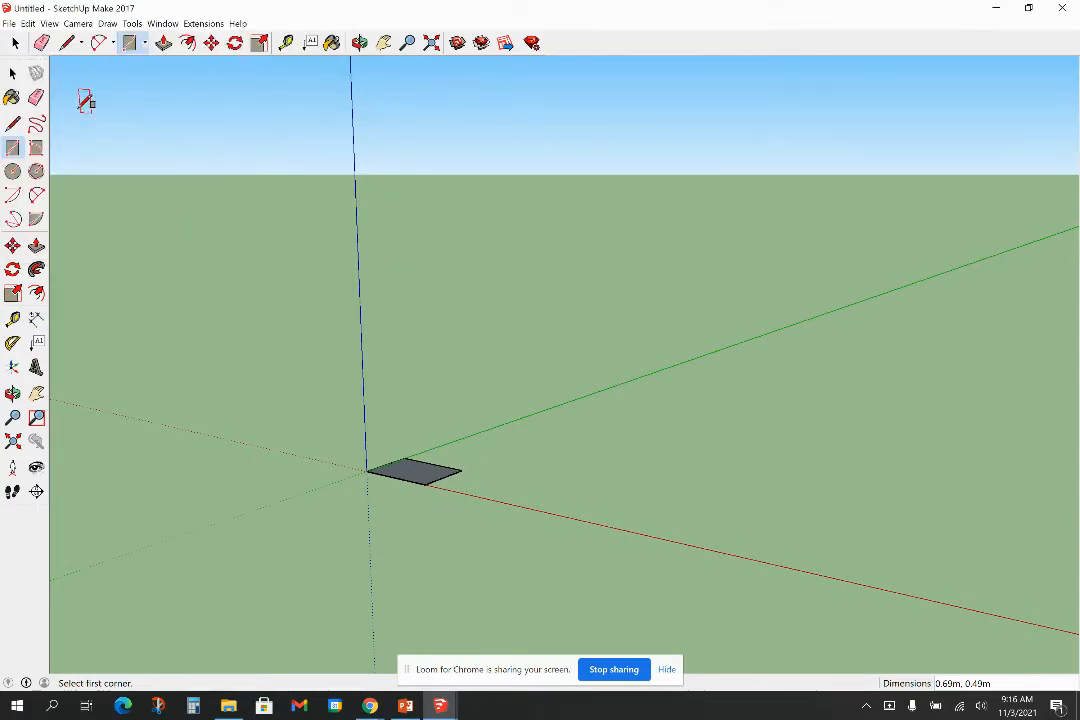
Delete the rectangle at the origin, including both its face and its edges
{"action": "left_click", "coordinate": [13, 73]}
{"action": "left_click", "coordinate": [458, 477]}
{"action": "key", "text": "Delete"}
{"action": "left_click_drag", "start_coordinate": [449, 484], "coordinate": [377, 444]}
{"action": "key", "text": "Delete"}
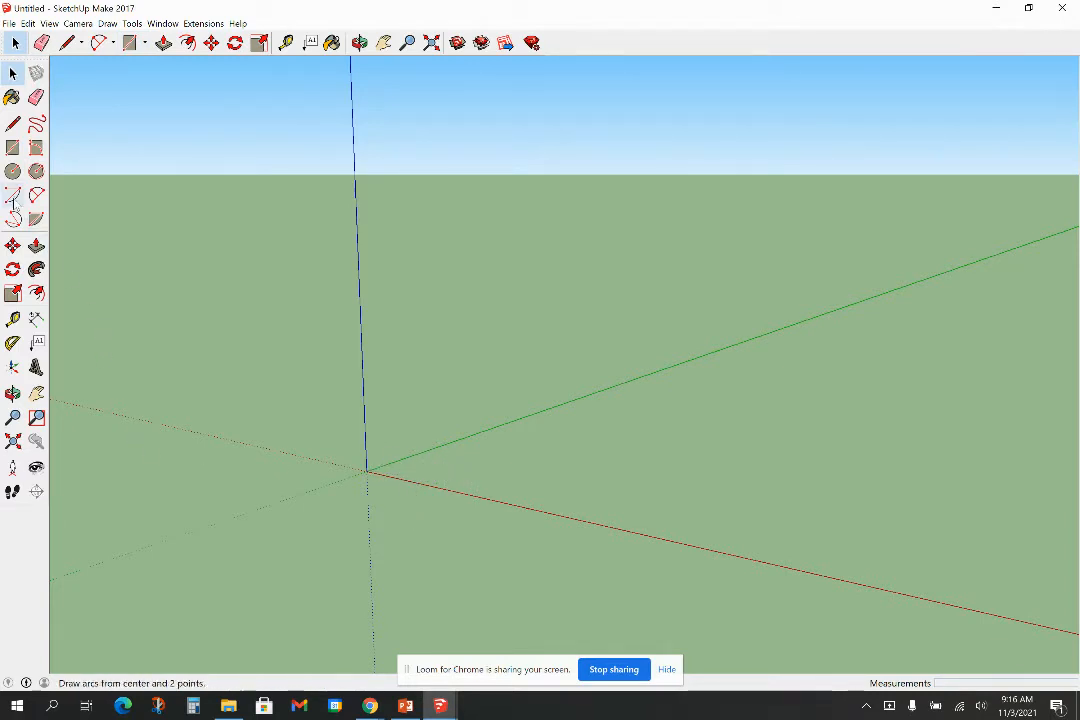
Draw a 10" by 8" rectangle on the ground with one corner at the origin
{"action": "left_click", "coordinate": [12, 147]}
{"action": "left_click", "coordinate": [367, 469]}
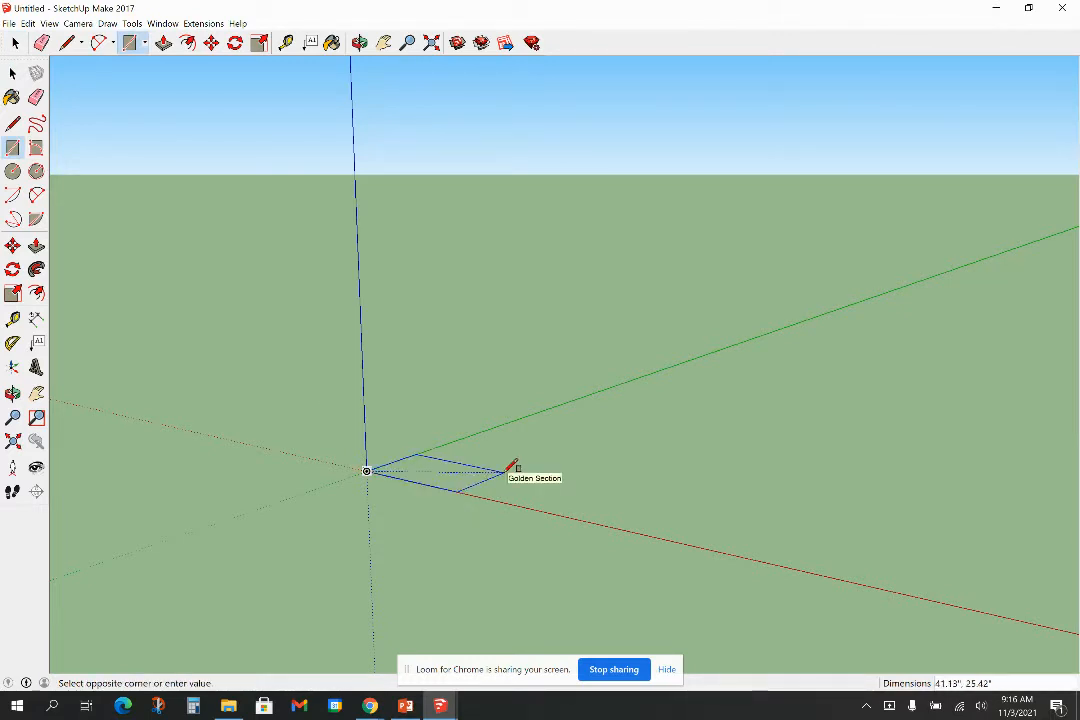
{"action": "left_click", "coordinate": [505, 471]}
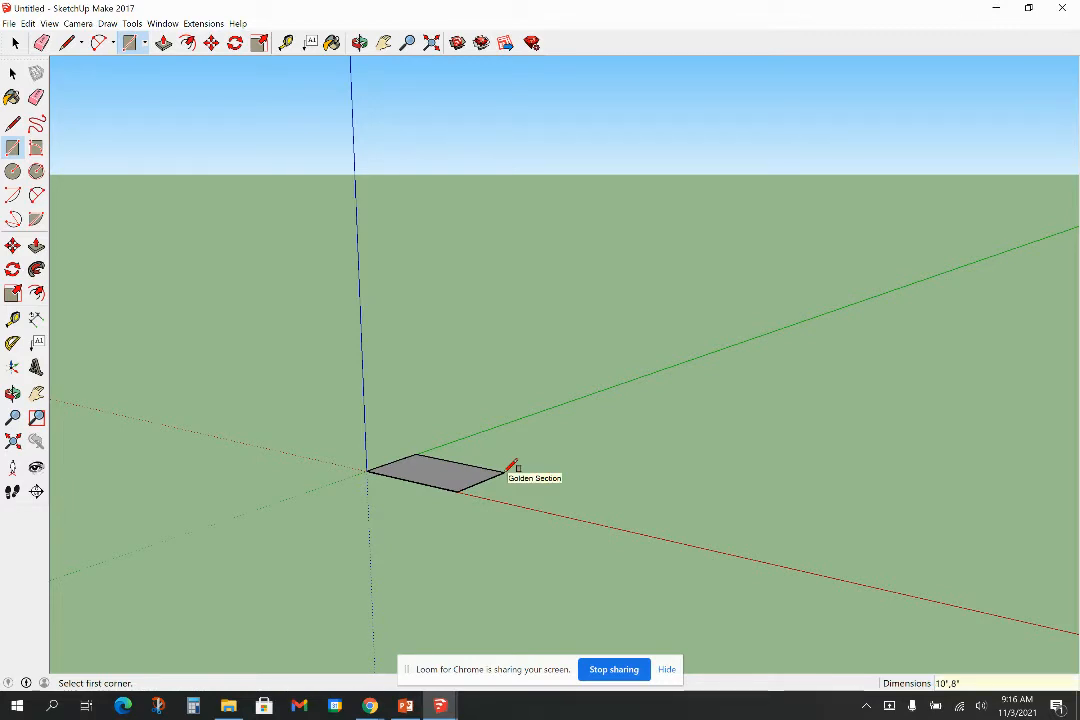
{"action": "scroll", "coordinate": [511, 466], "scroll_direction": "down", "scroll_amount": 3}
{"action": "scroll", "coordinate": [380, 445], "scroll_direction": "up", "scroll_amount": 3}
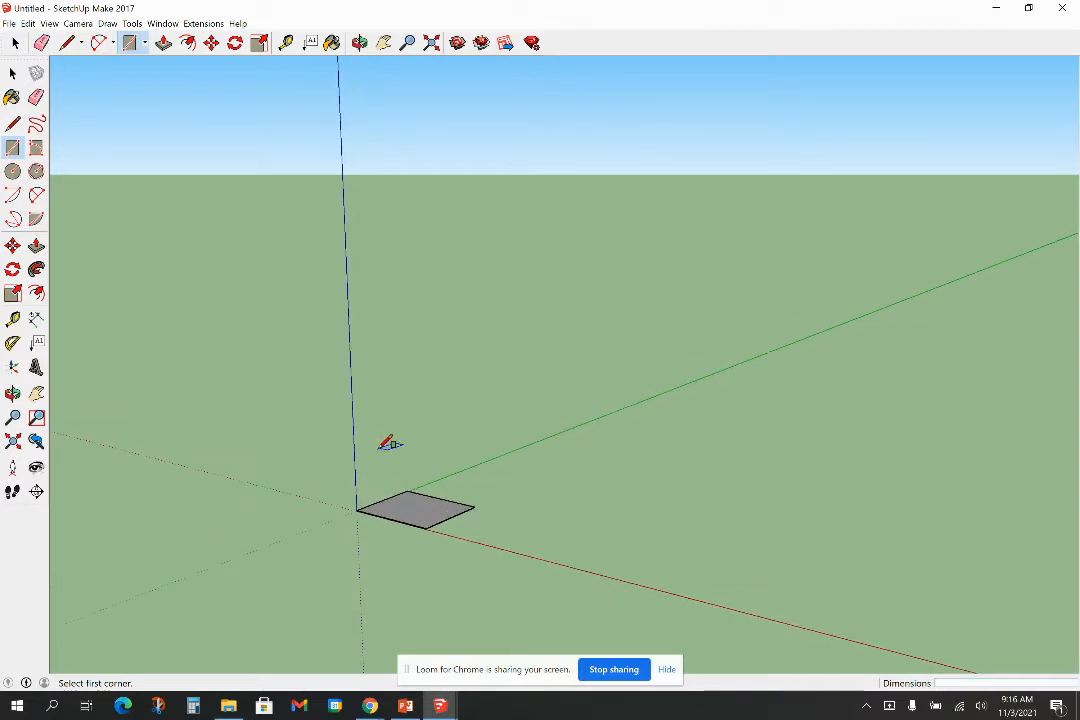
Push/Pull the rectangle upward to a height of 10'
{"action": "left_click", "coordinate": [36, 245]}
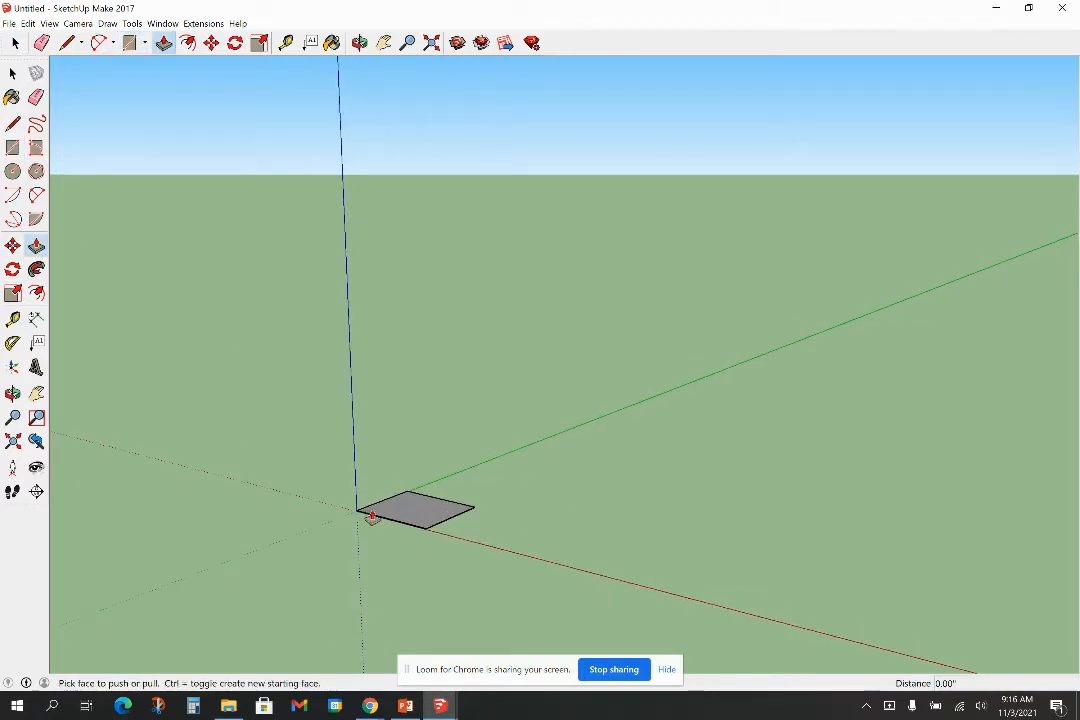
{"action": "left_click_drag", "start_coordinate": [415, 520], "coordinate": [431, 211]}
{"action": "type", "text": "10"}
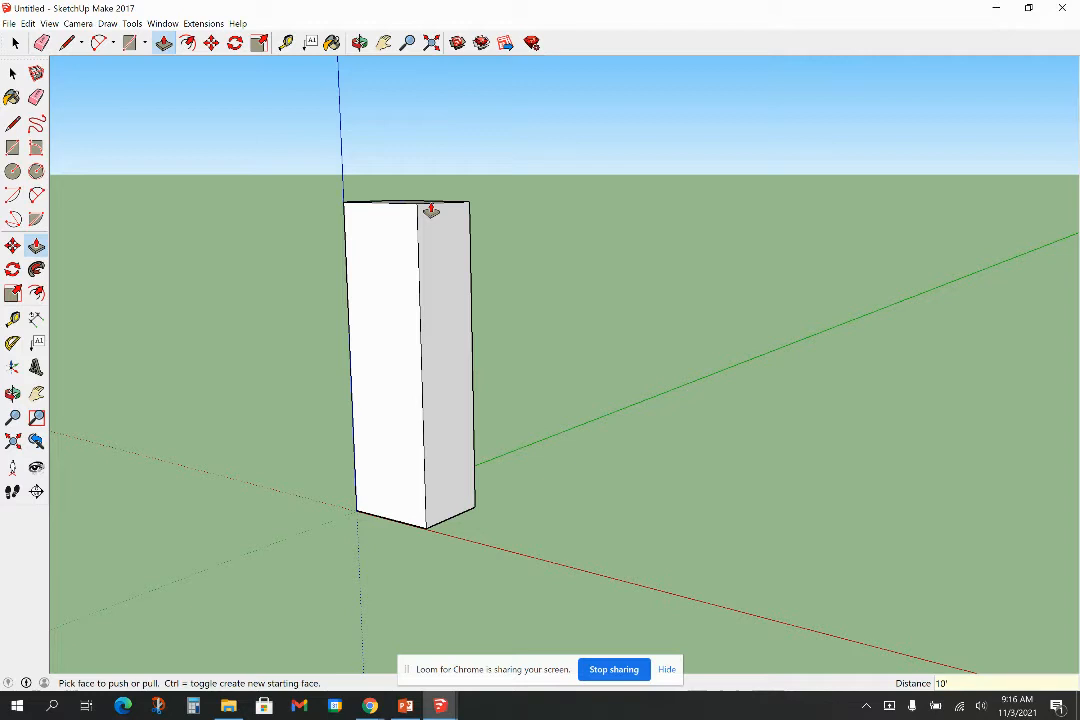
{"action": "key", "text": "Return"}
Select the whole 10' block and make it a component named Post
{"action": "scroll", "coordinate": [341, 583], "scroll_direction": "down", "scroll_amount": 2}
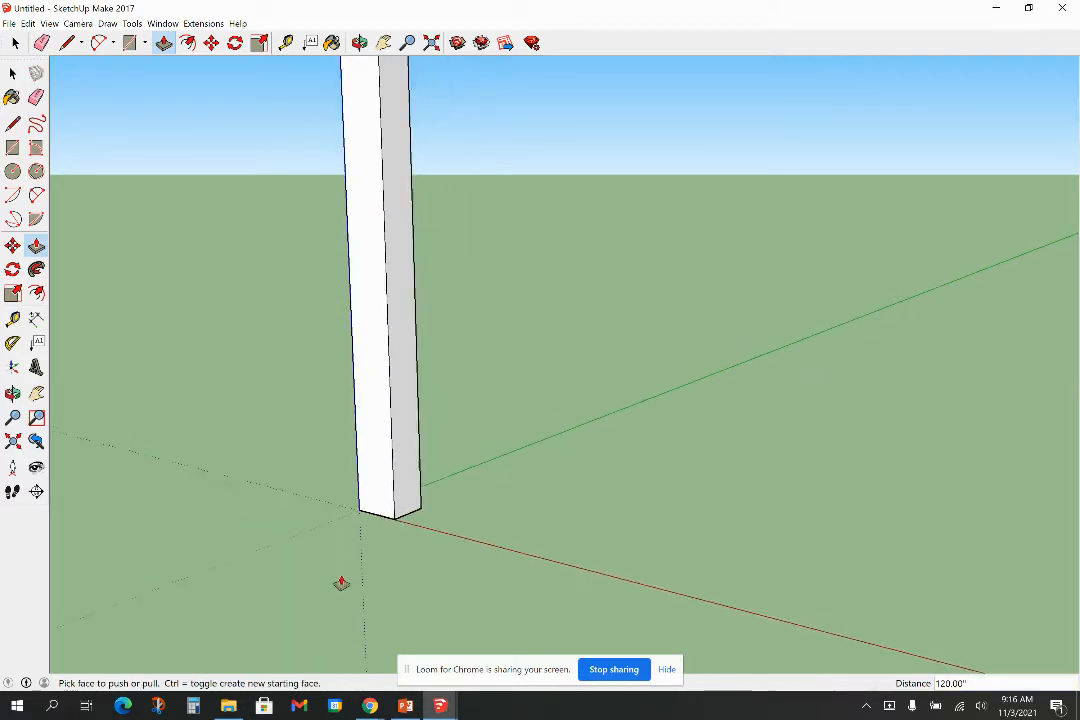
{"action": "scroll", "coordinate": [341, 583], "scroll_direction": "down", "scroll_amount": 2}
{"action": "left_click", "coordinate": [22, 75]}
{"action": "left_click", "coordinate": [13, 73]}
{"action": "triple_click", "coordinate": [365, 259]}
{"action": "right_click", "coordinate": [366, 258]}
{"action": "left_click", "coordinate": [444, 346]}
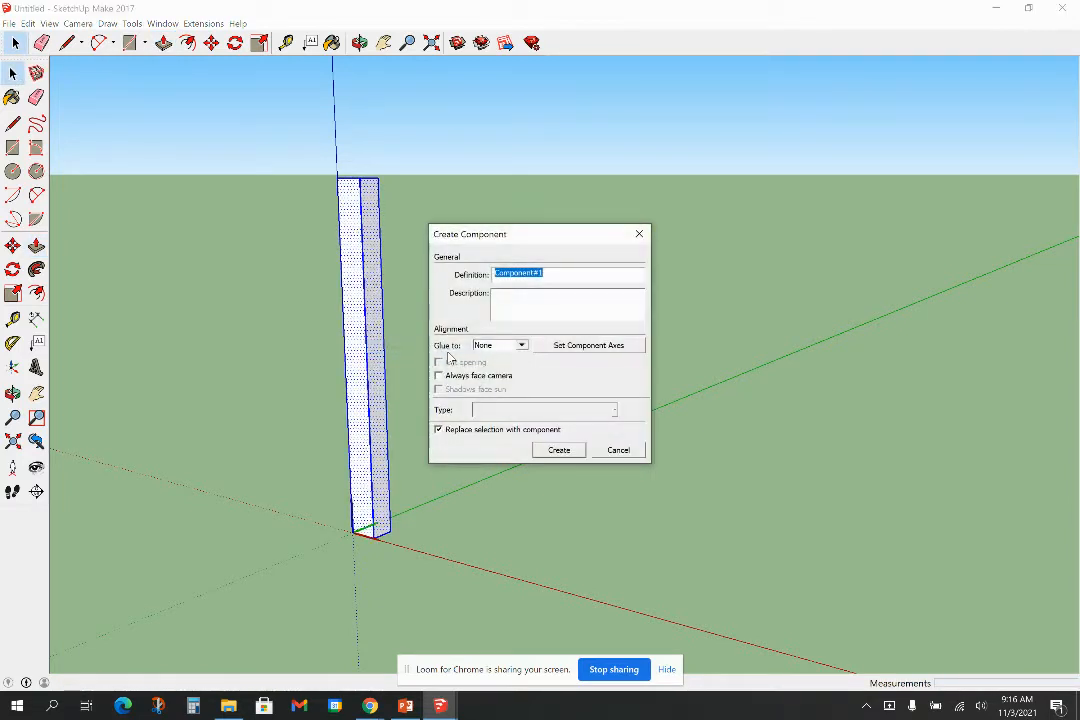
{"action": "type", "text": "Post"}
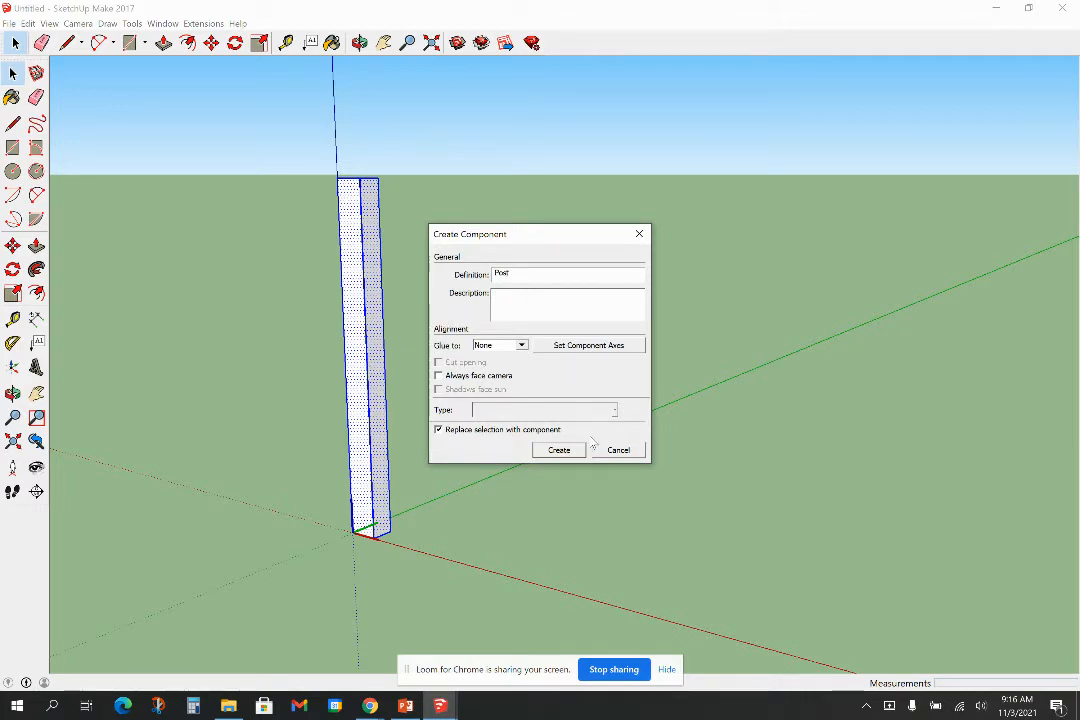
{"action": "left_click", "coordinate": [561, 449]}
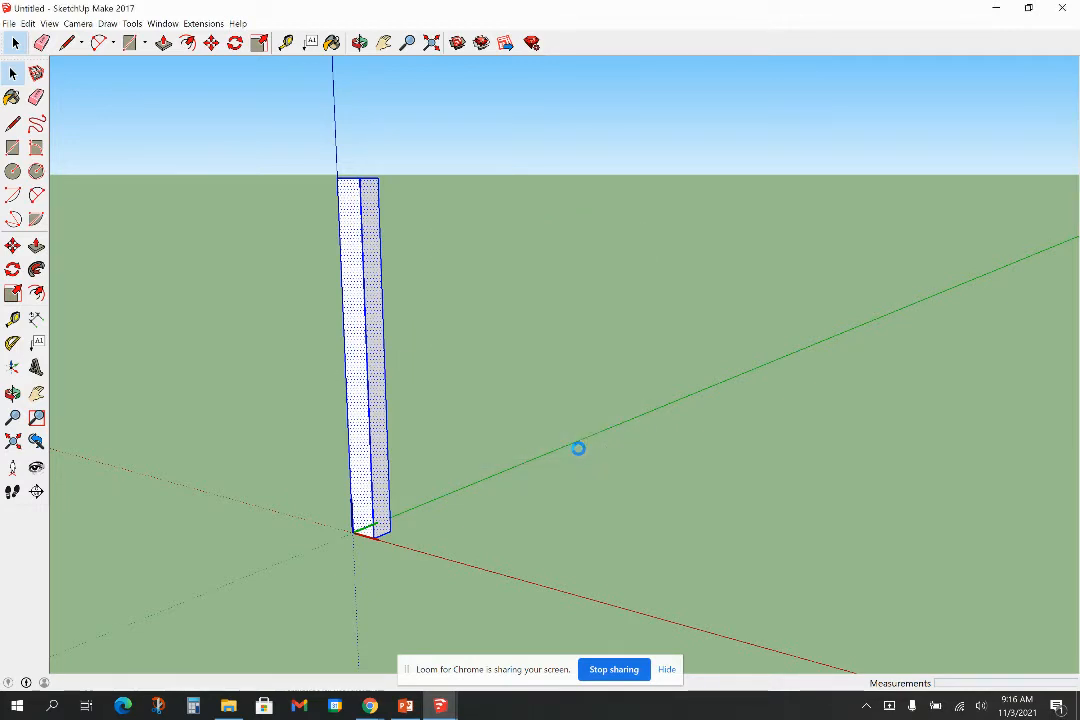
{"action": "left_click", "coordinate": [420, 398]}
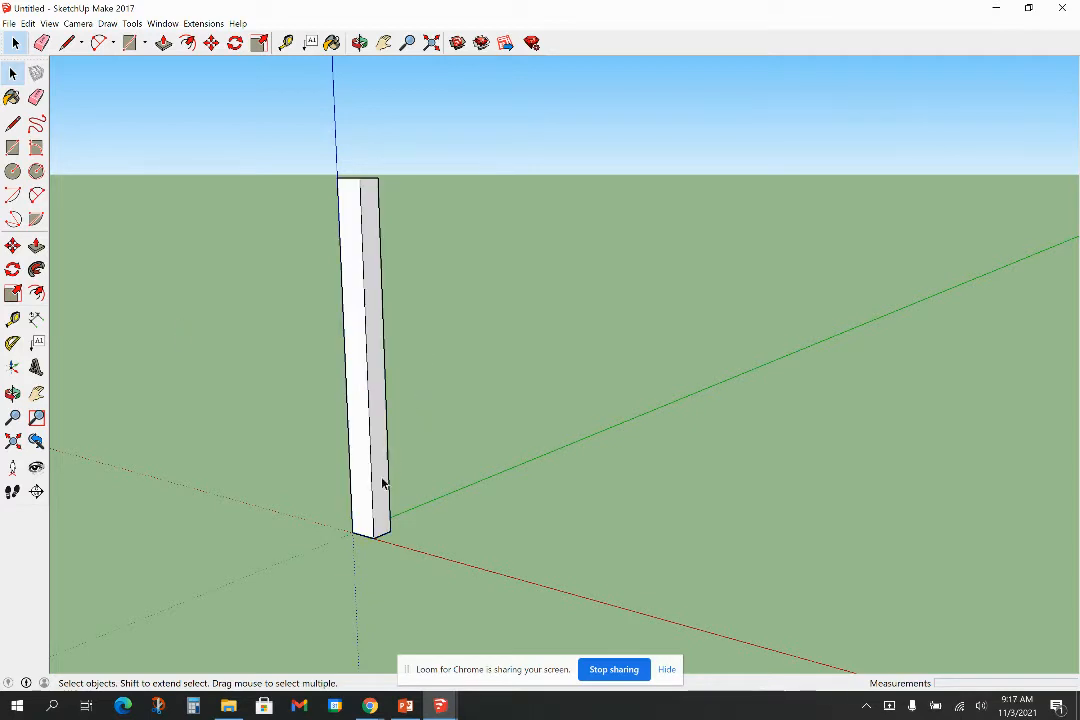
Open the Post component with all its geometry selected, and place a Tape Measure guide line 8' above the bottom edge of its 8" face
{"action": "scroll", "coordinate": [323, 370], "scroll_direction": "up", "scroll_amount": 1}
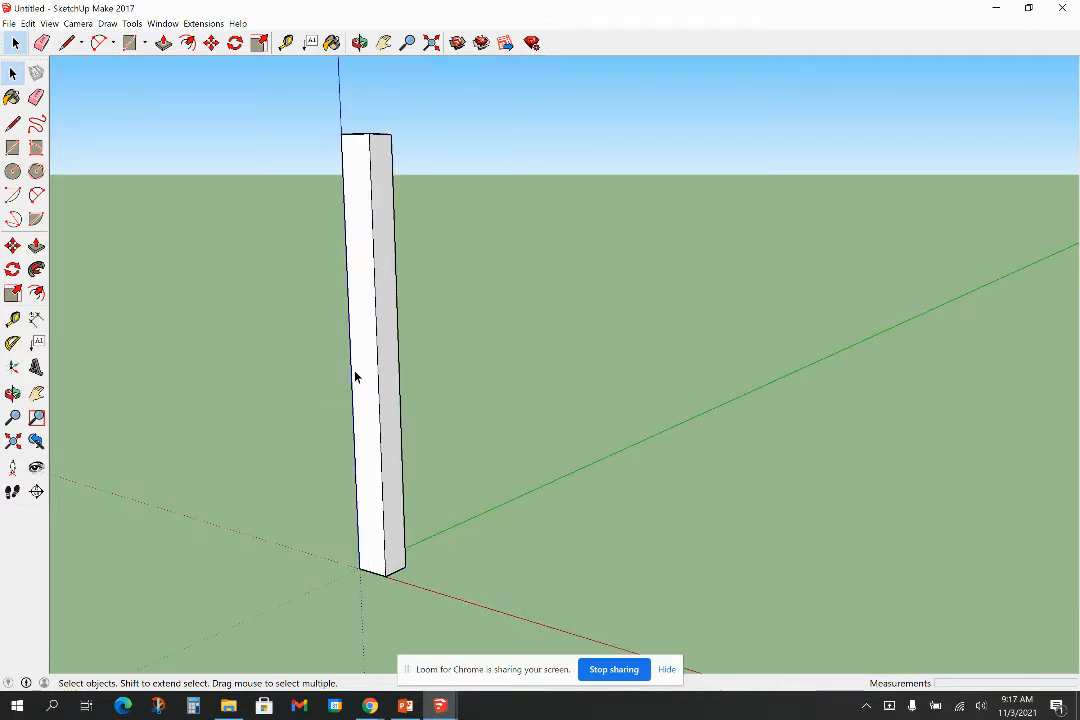
{"action": "middle_click_drag", "start_coordinate": [355, 377], "coordinate": [294, 451]}
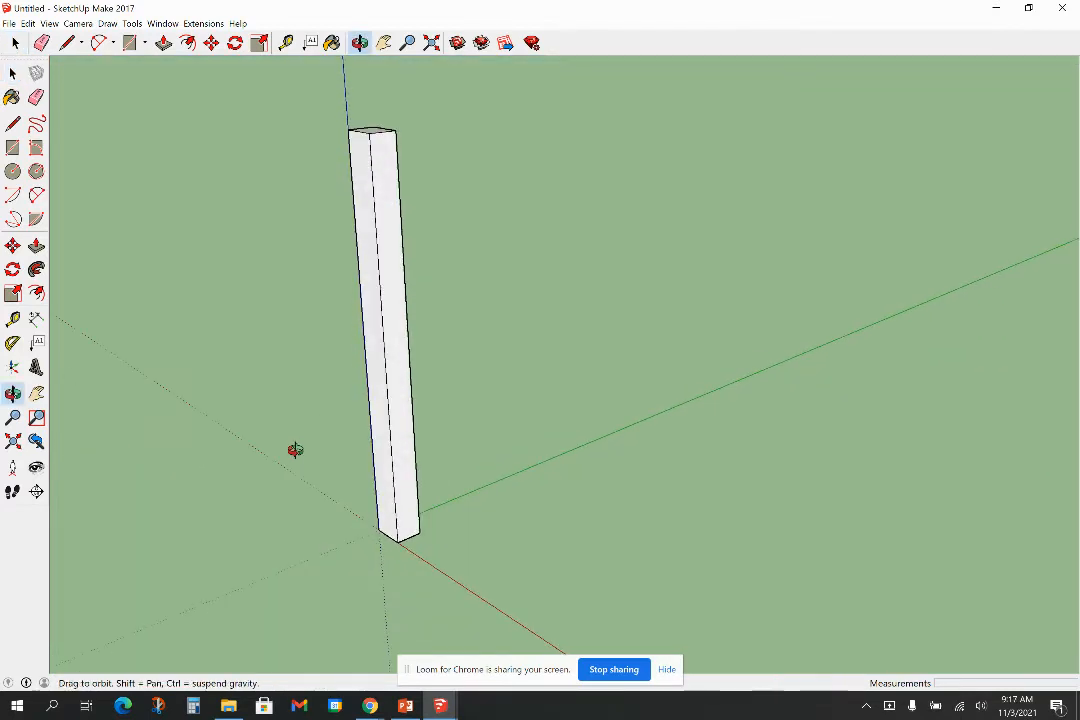
{"action": "triple_click", "coordinate": [397, 405]}
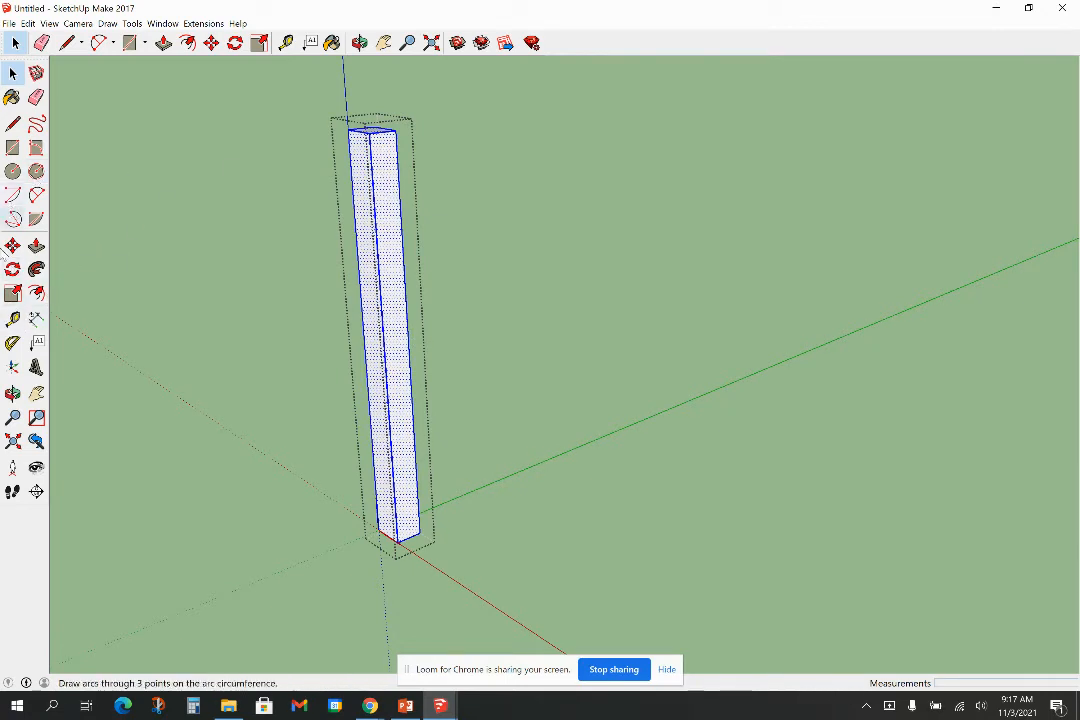
{"action": "left_click", "coordinate": [12, 318]}
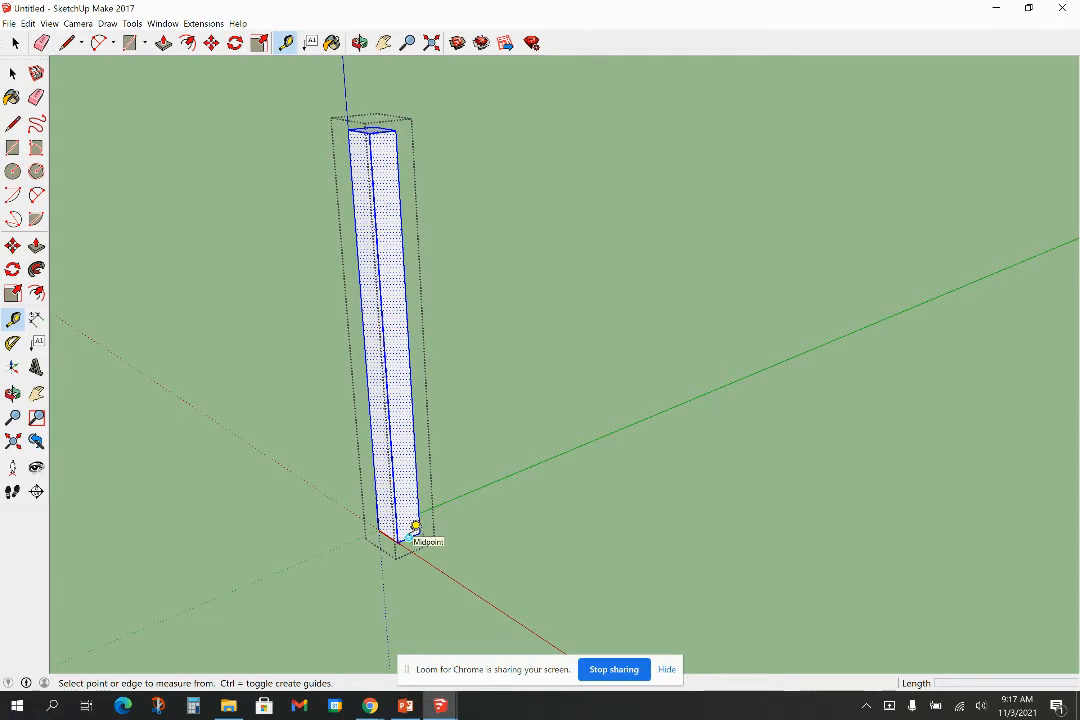
{"action": "left_click", "coordinate": [409, 537]}
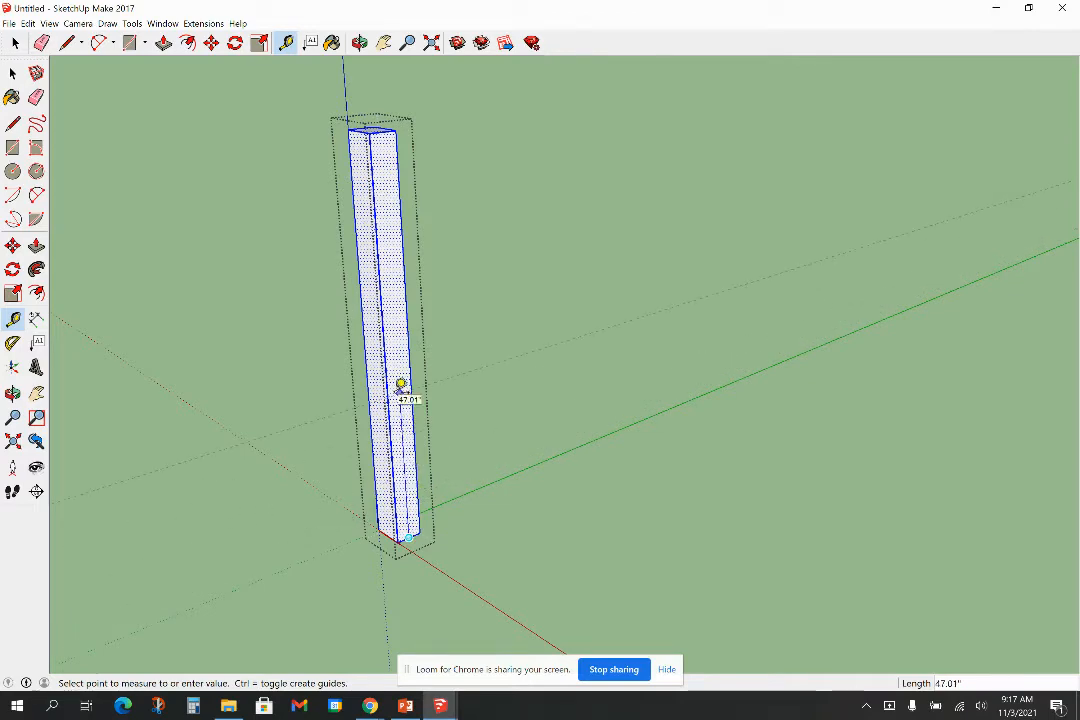
{"action": "type", "text": "8'"}
{"action": "key", "text": "Return"}
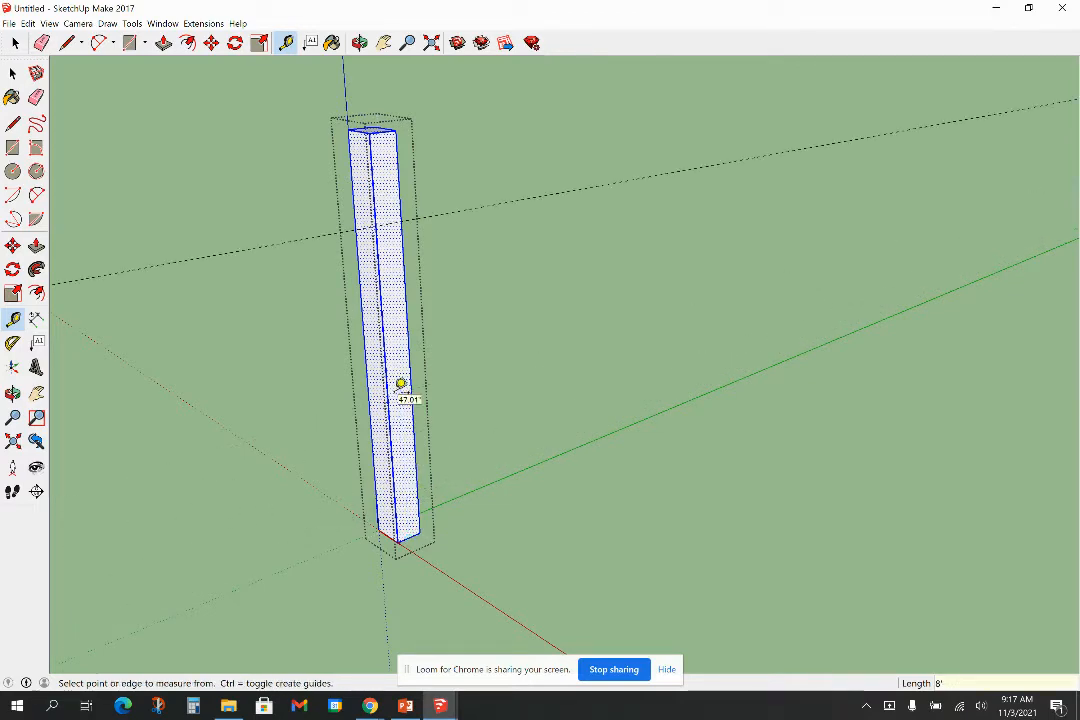
Place a second parallel guide line 1.5" above the 8' guide on the post
{"action": "scroll", "coordinate": [393, 217], "scroll_direction": "up", "scroll_amount": 5}
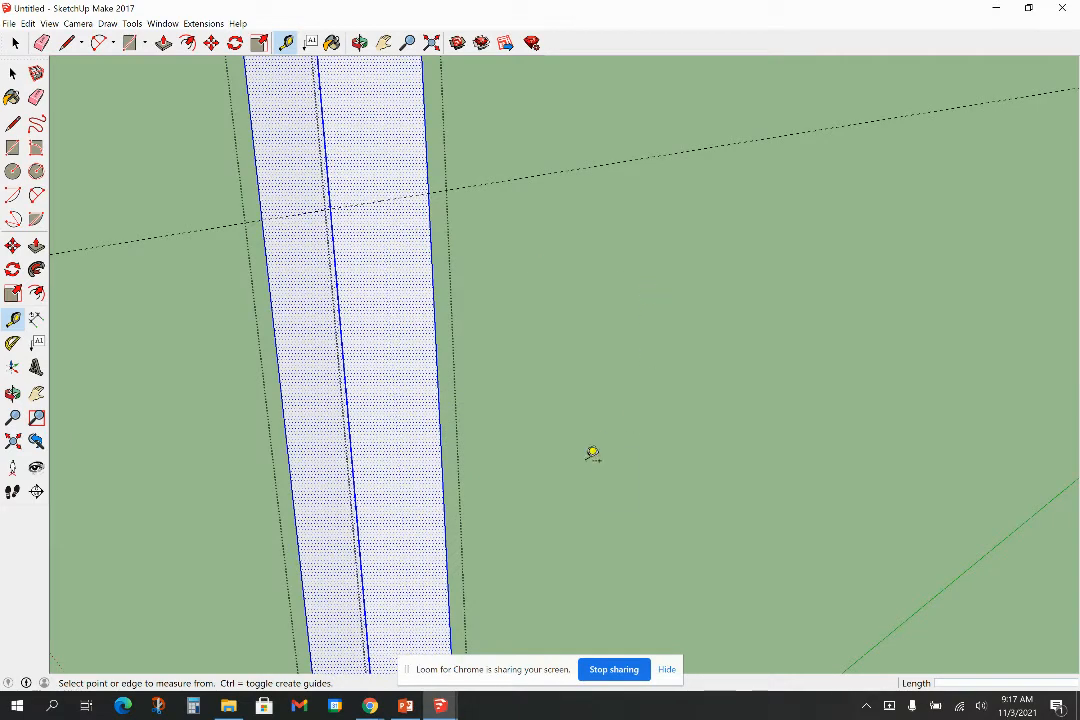
{"action": "scroll", "coordinate": [602, 443], "scroll_direction": "down", "scroll_amount": 3}
{"action": "middle_click_drag", "start_coordinate": [369, 487], "coordinate": [289, 477]}
{"action": "middle_click_drag", "start_coordinate": [615, 128], "coordinate": [535, 103]}
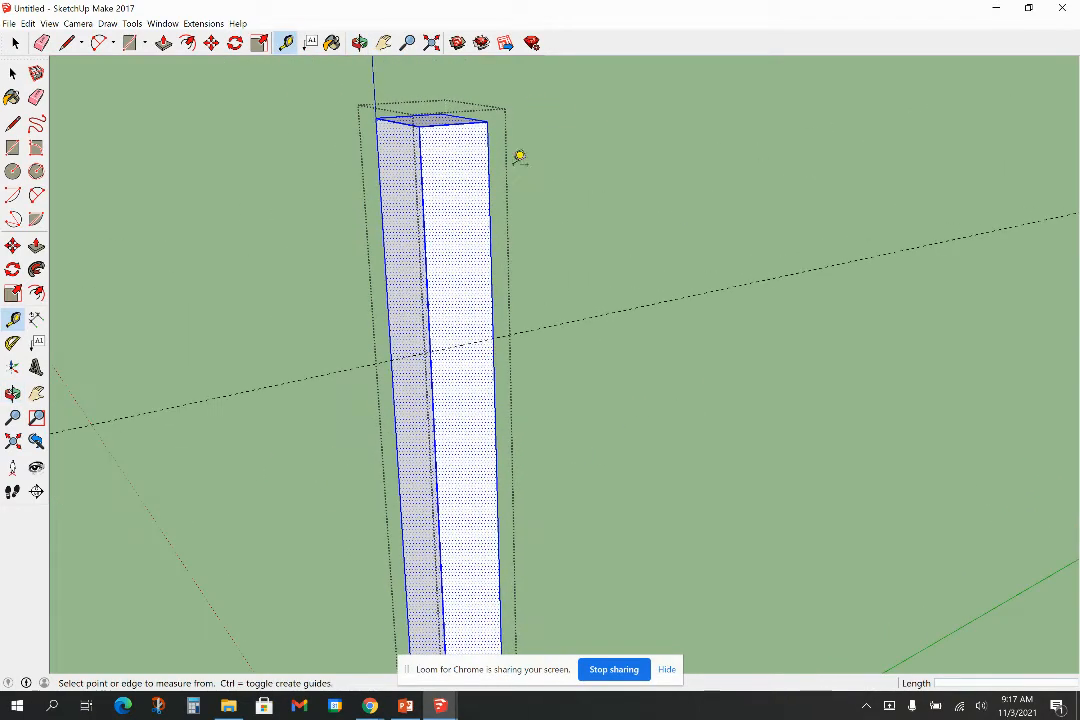
{"action": "scroll", "coordinate": [178, 474], "scroll_direction": "down", "scroll_amount": 1}
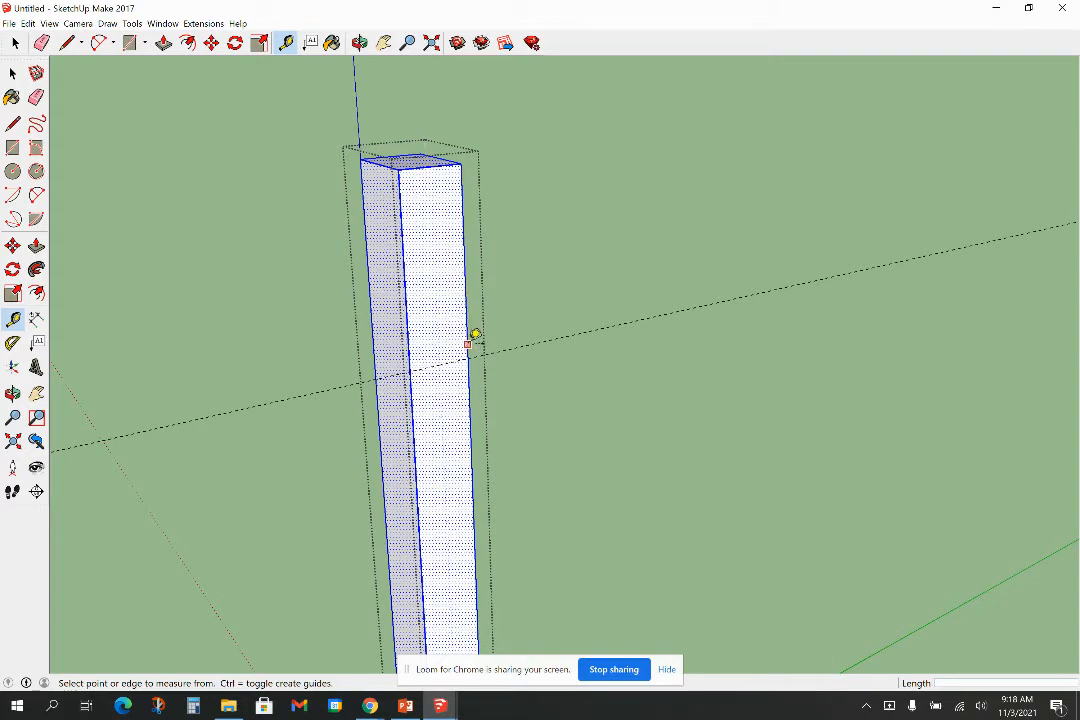
{"action": "scroll", "coordinate": [476, 342], "scroll_direction": "up", "scroll_amount": 4}
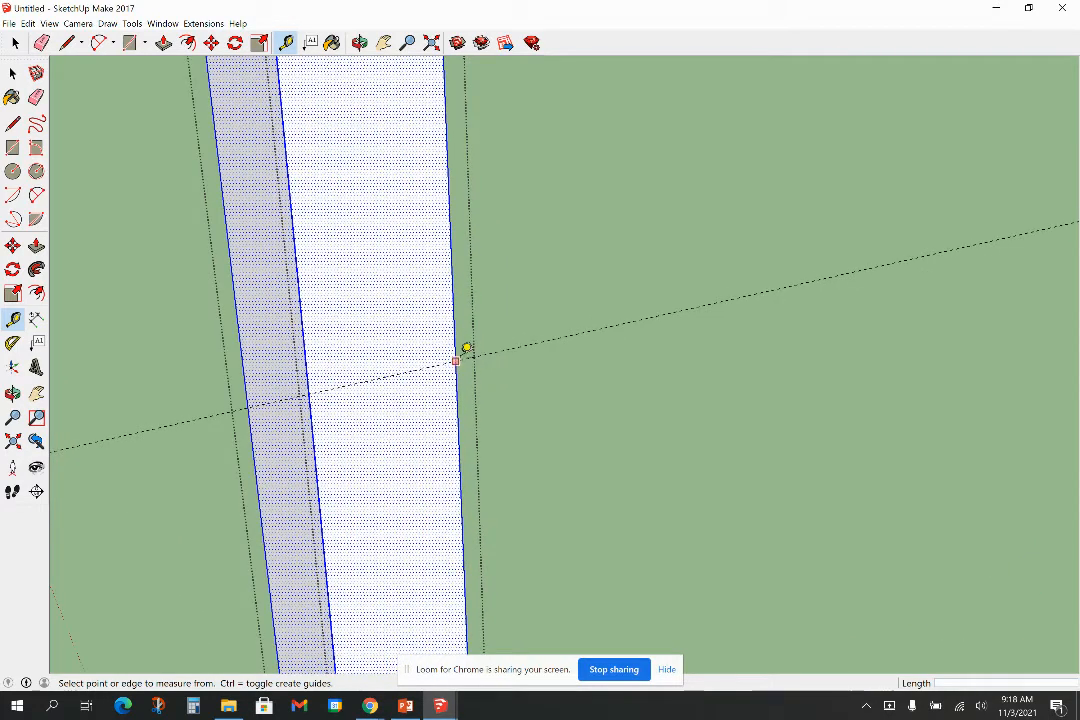
{"action": "left_click", "coordinate": [467, 355]}
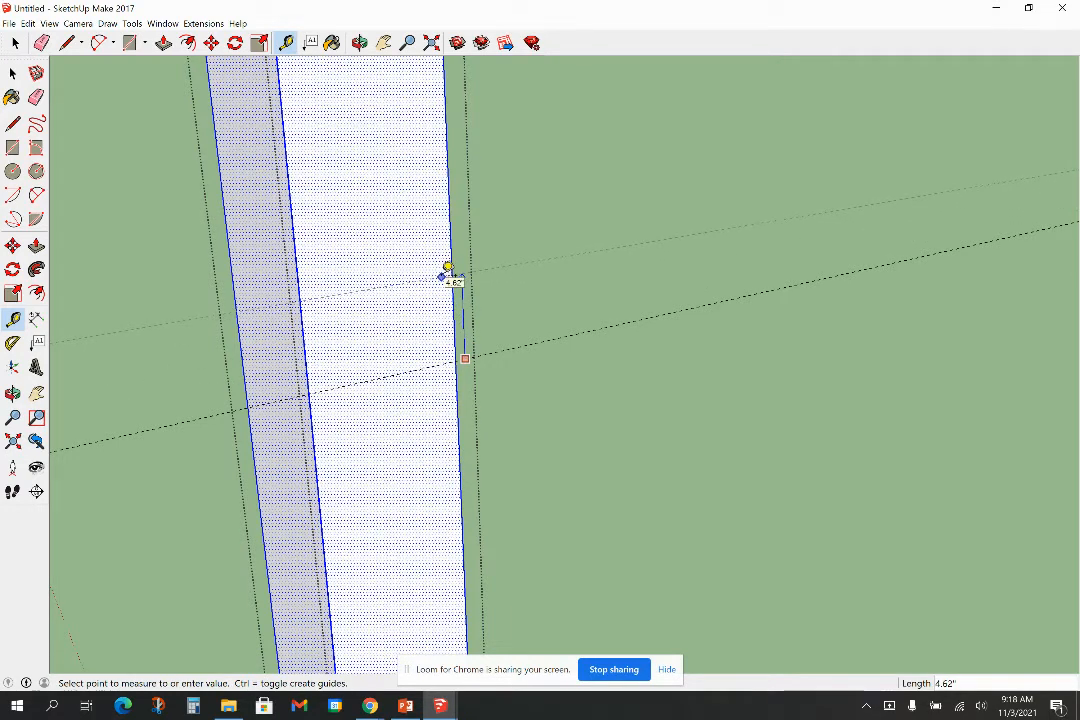
{"action": "key", "text": "Return"}
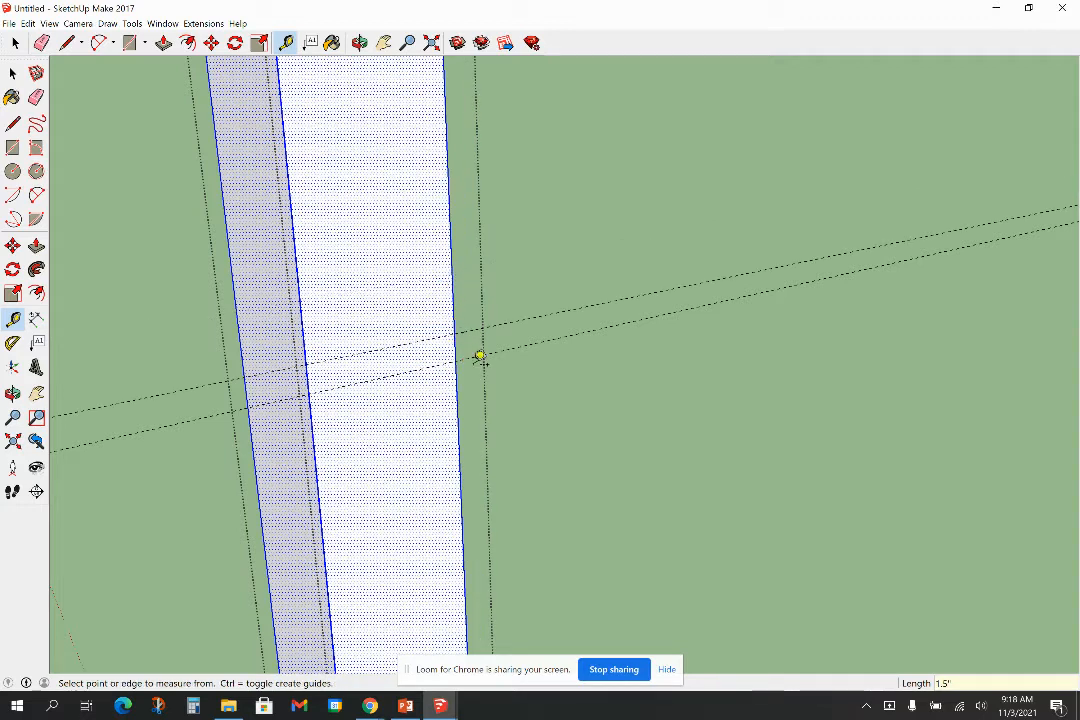
Place two more parallel guide lines 12" and 13.5" above the 8' guide
{"action": "left_click", "coordinate": [469, 356]}
{"action": "type", "text": "12"}
{"action": "key", "text": "Return"}
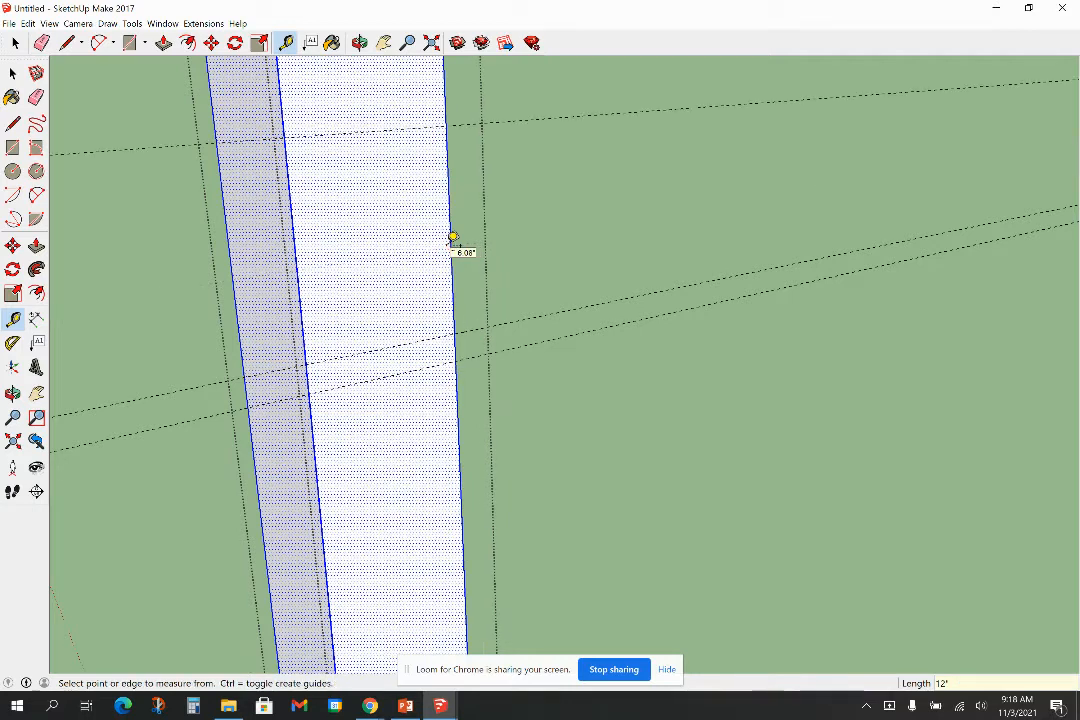
{"action": "left_click", "coordinate": [474, 355]}
{"action": "type", "text": "13.5"}
{"action": "key", "text": "Return"}
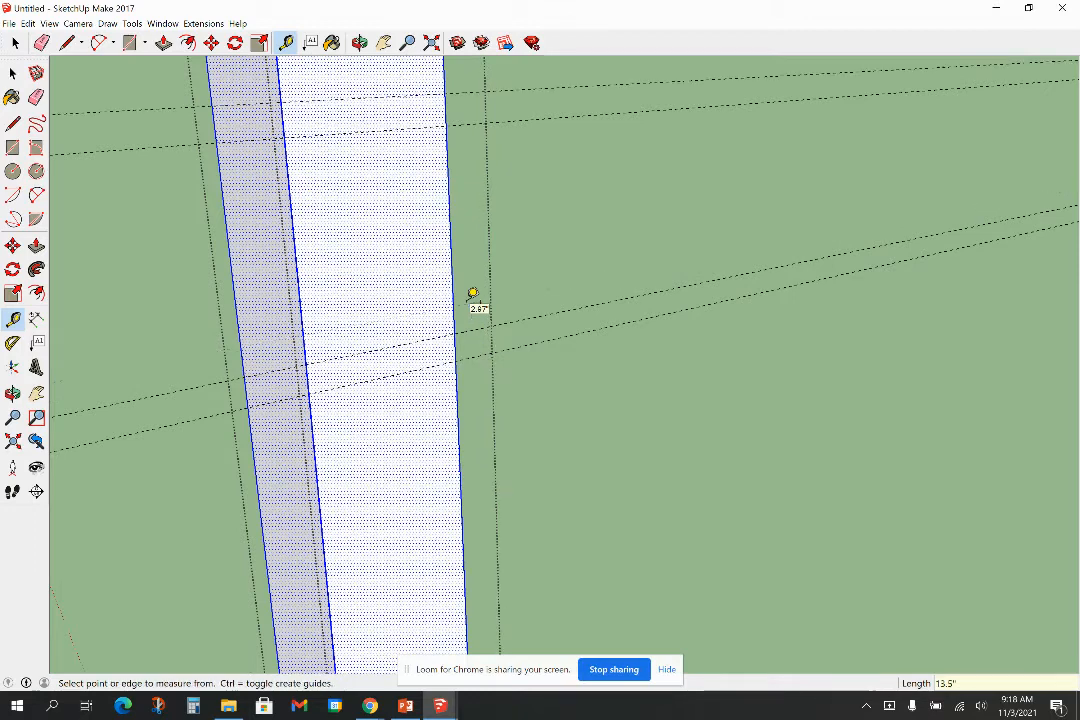
Place a vertical guide line on the 8" face, 3" in from its edge farther along the green axis
{"action": "middle_click_drag", "start_coordinate": [468, 354], "coordinate": [463, 415]}
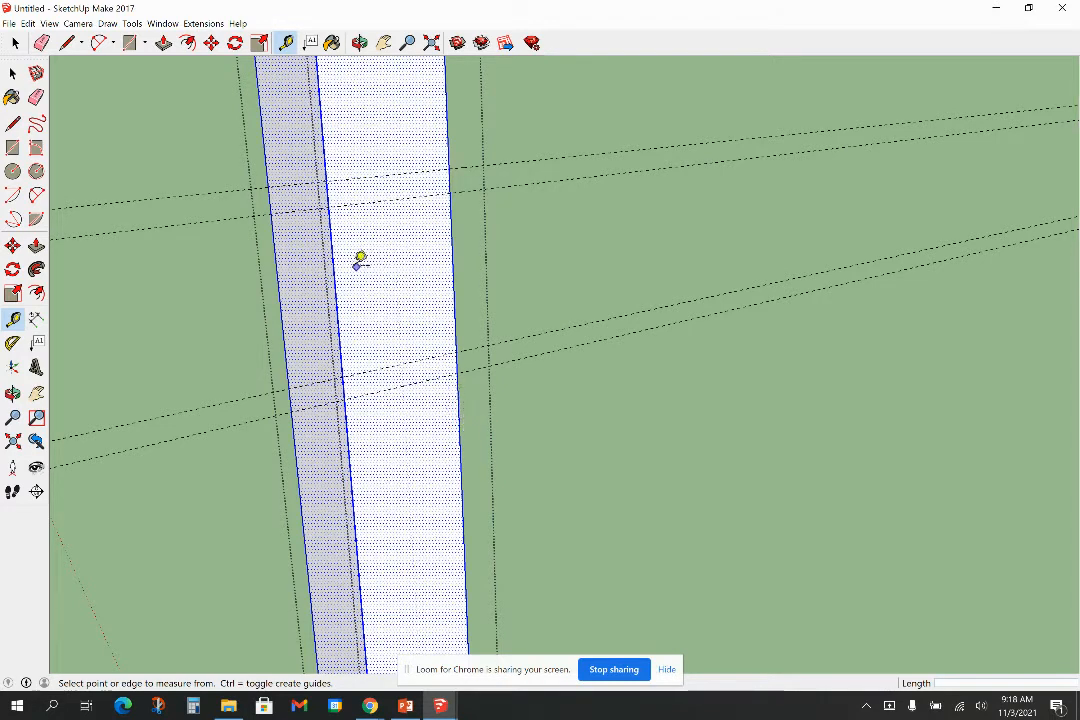
{"action": "left_click", "coordinate": [453, 265]}
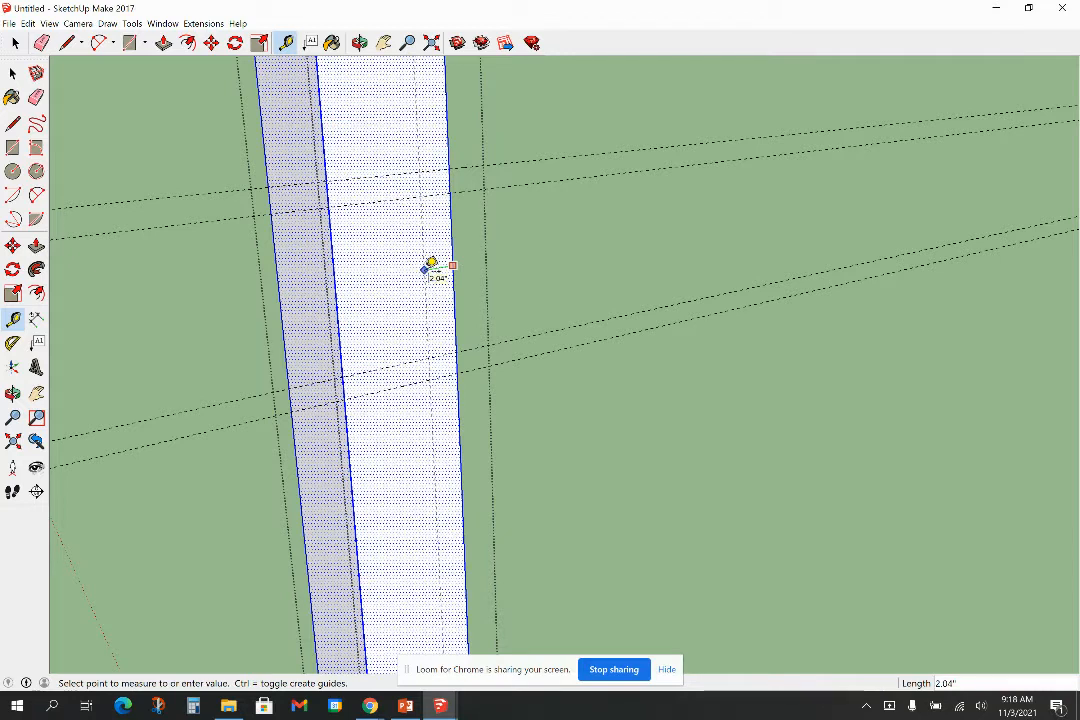
{"action": "type", "text": "3"}
{"action": "key", "text": "Return"}
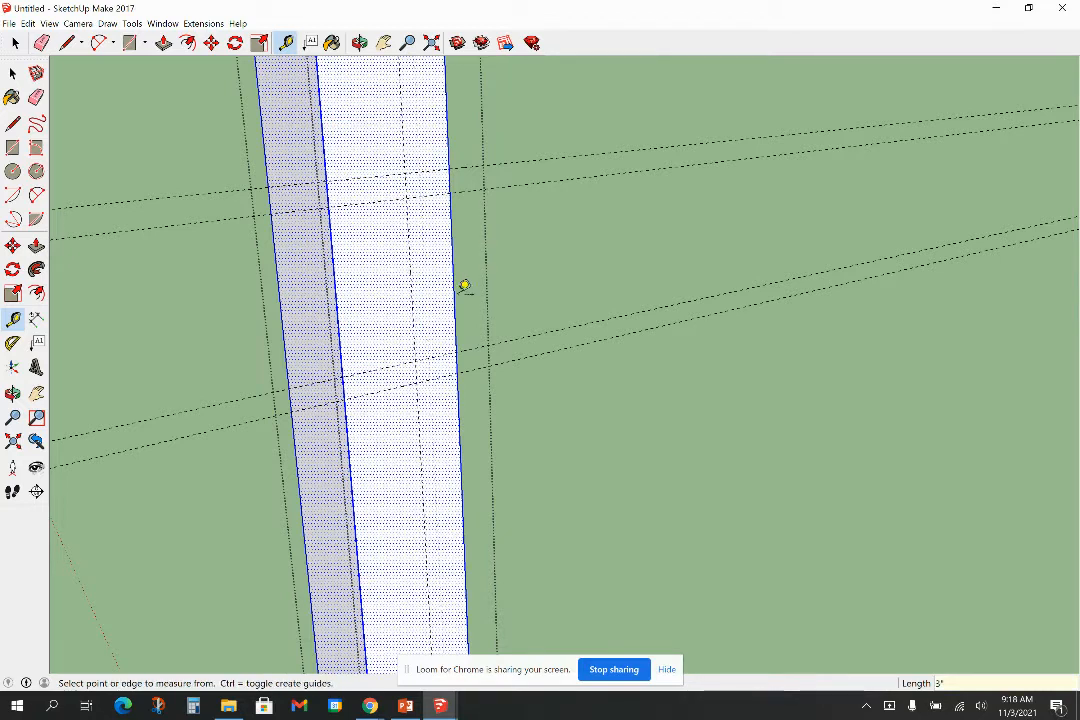
Place a second vertical guide line on the 8" face, 3" in from its opposite long edge
{"action": "left_click", "coordinate": [337, 312]}
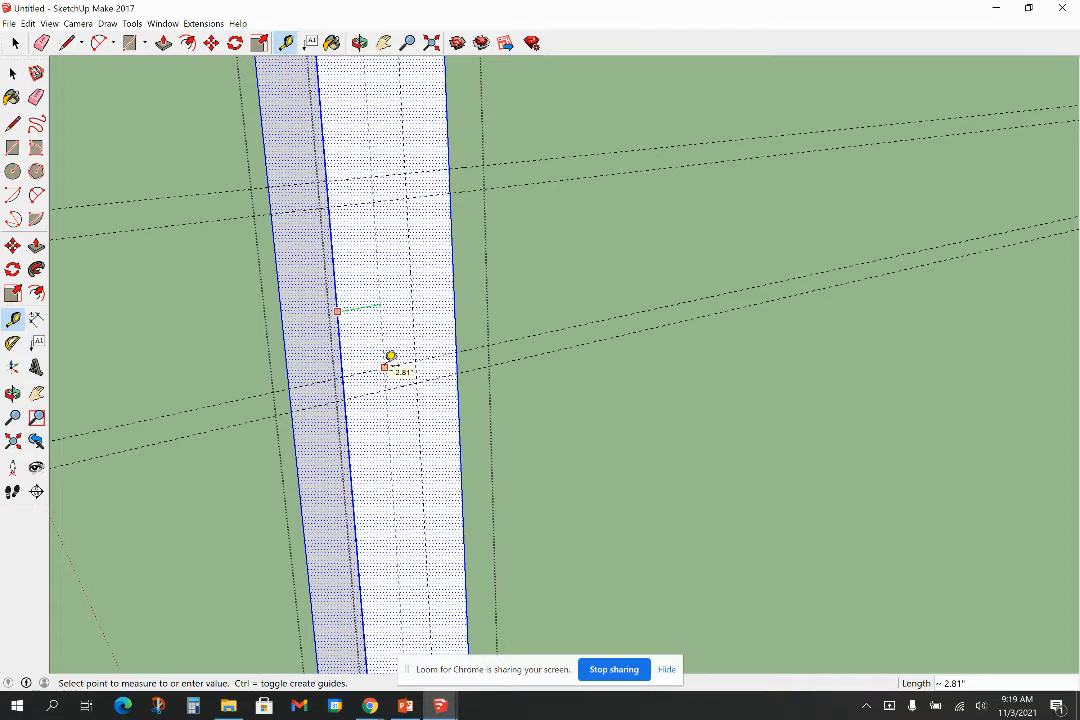
{"action": "type", "text": "3"}
{"action": "key", "text": "Return"}
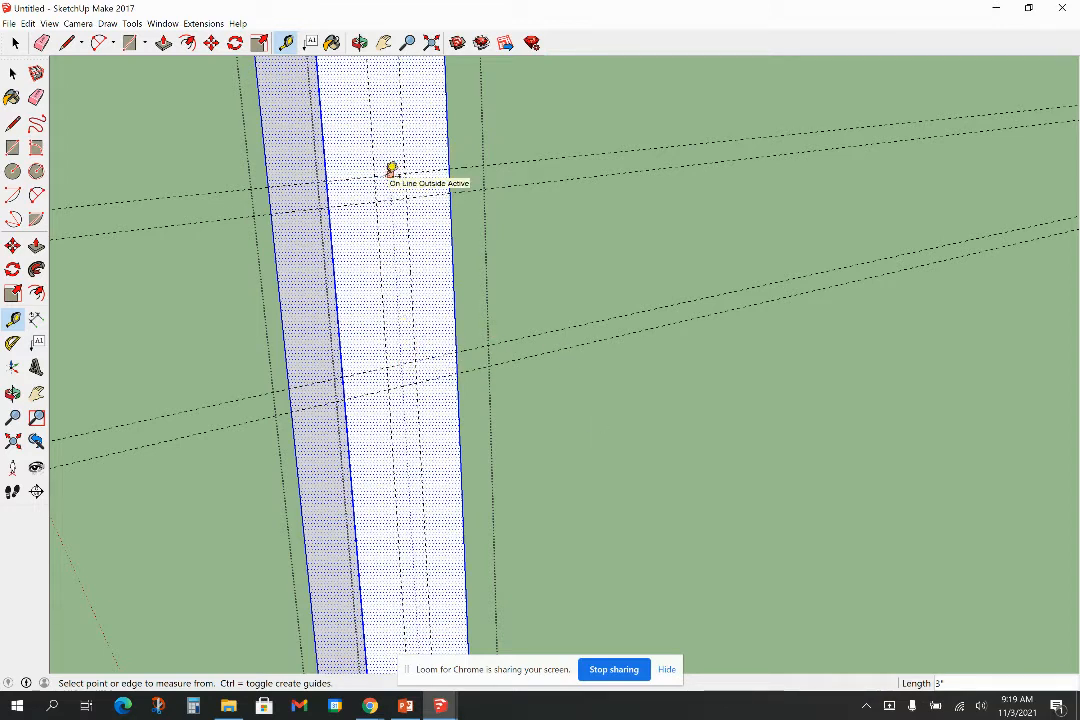
Draw a 12" by 2" rectangle between the two vertical guides, from the guide 1.5" above the 8' guide to the uppermost guide
{"action": "left_click", "coordinate": [12, 147]}
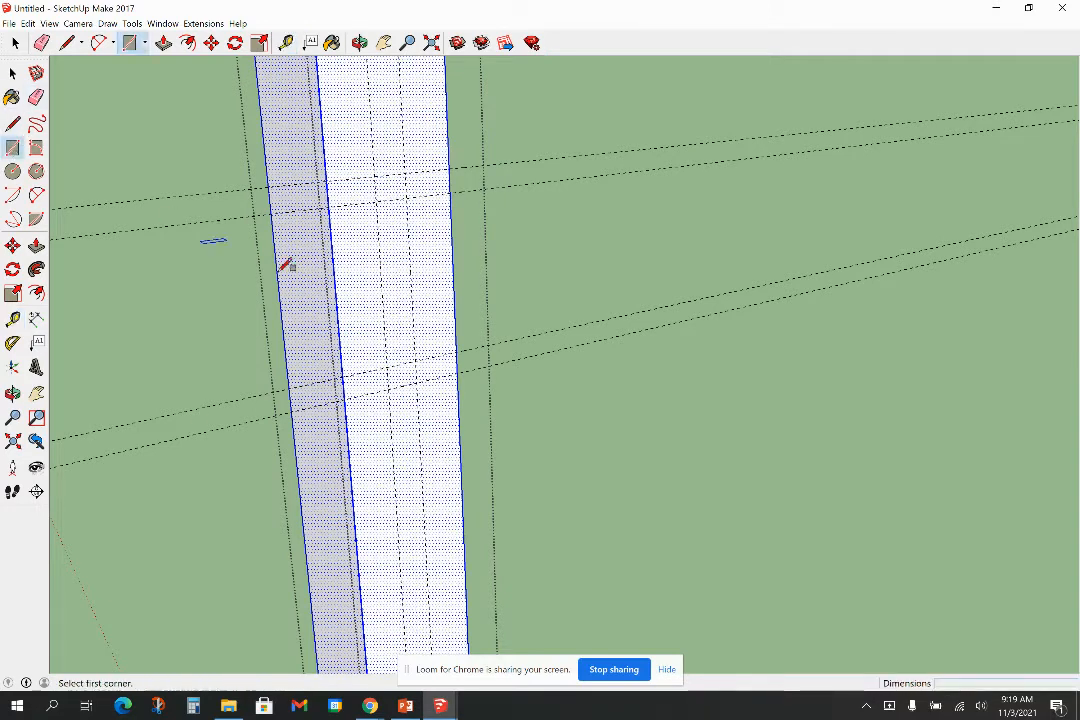
{"action": "left_click", "coordinate": [415, 360]}
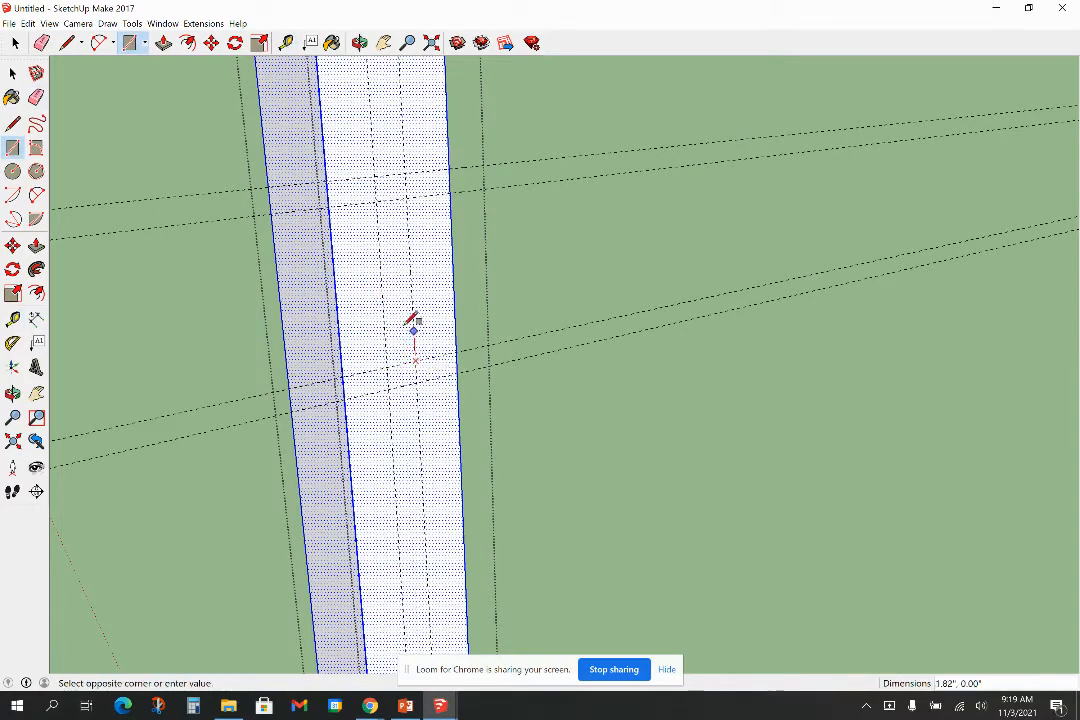
{"action": "left_click", "coordinate": [380, 172]}
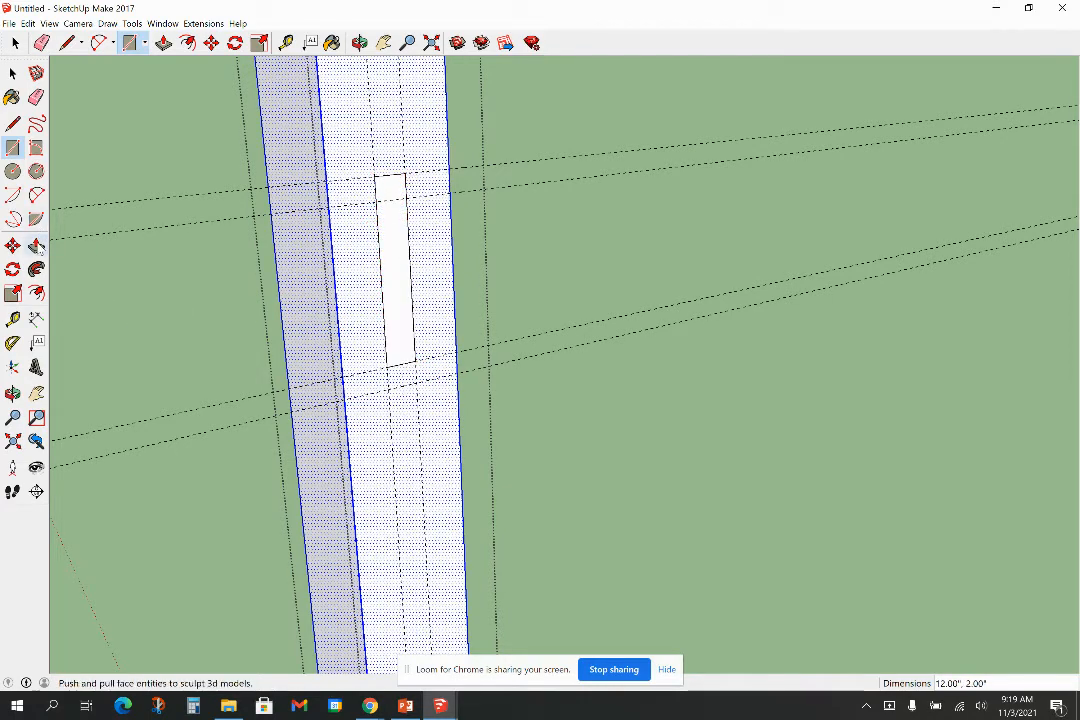
Push the rectangle 10" through the full depth of the post to cut a mortise
{"action": "left_click", "coordinate": [36, 245]}
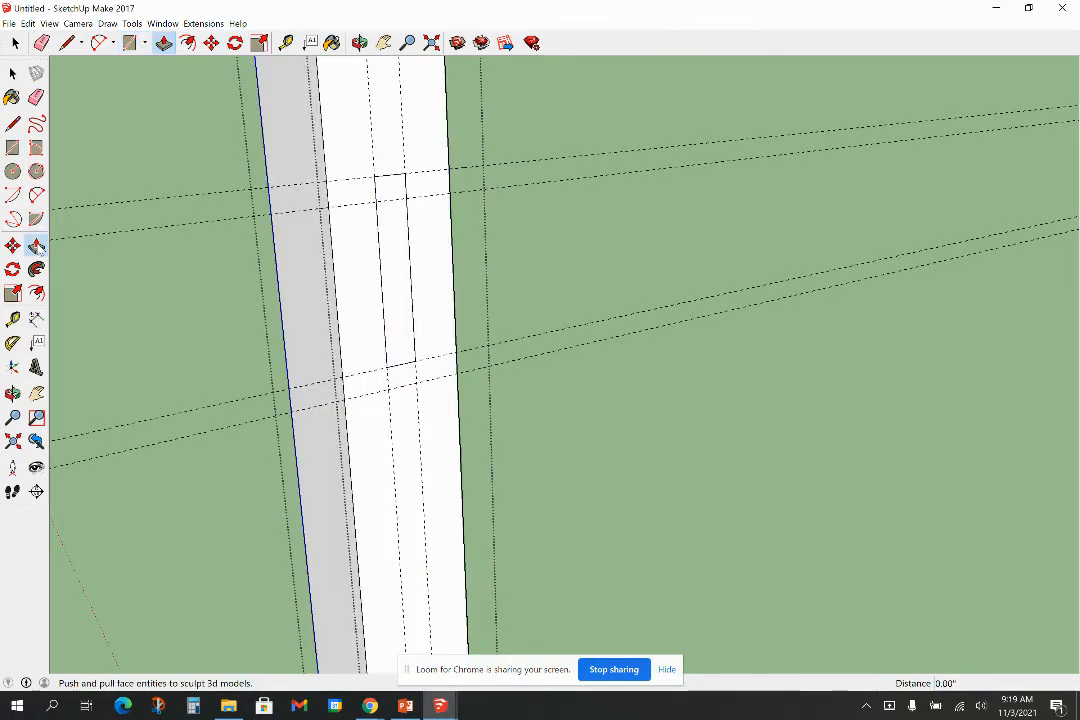
{"action": "left_click", "coordinate": [397, 291]}
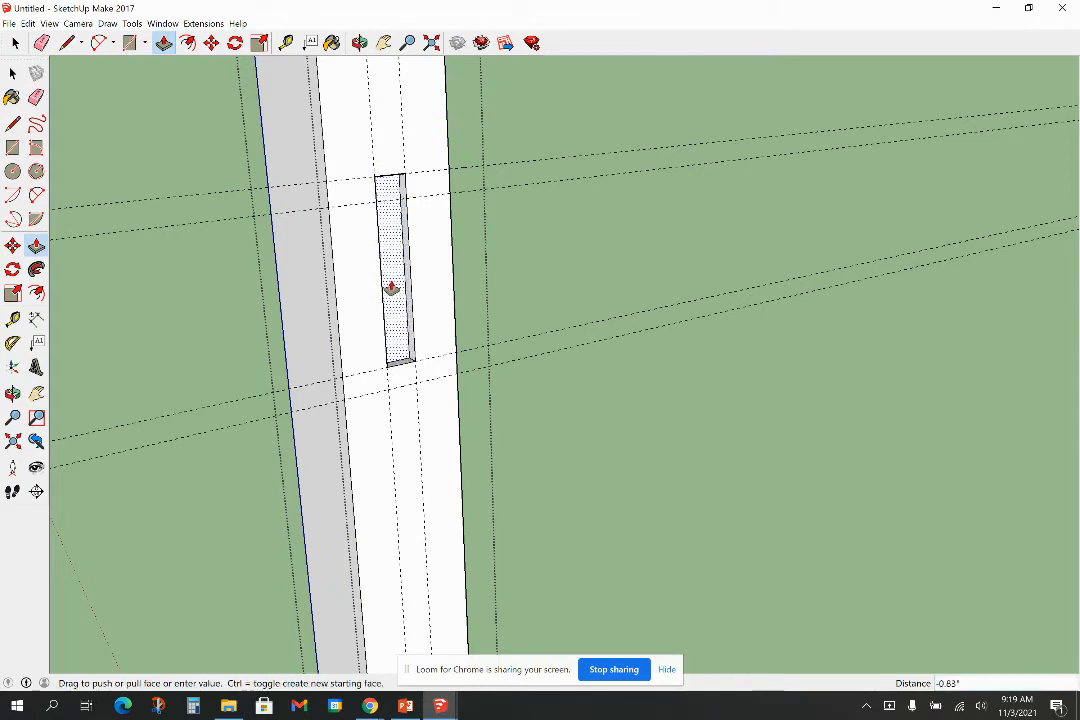
{"action": "left_click", "coordinate": [392, 289]}
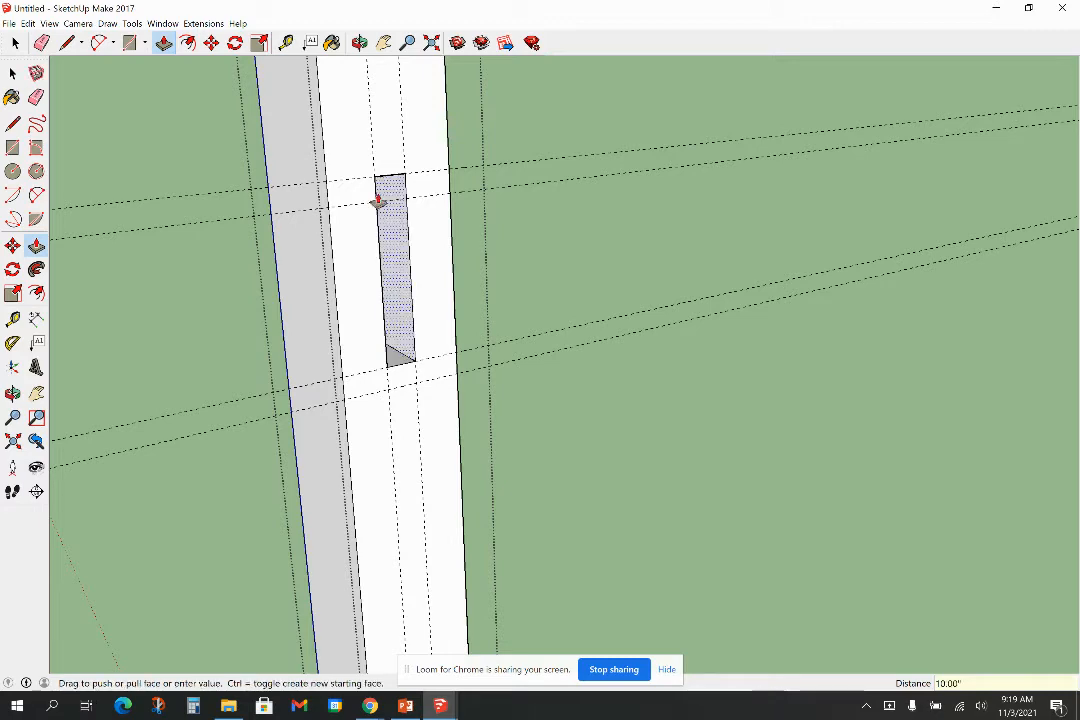
Draw an 8" line across the mortised face from edge to edge along the 8' guide, just below the mortise
{"action": "middle_click_drag", "start_coordinate": [603, 371], "coordinate": [610, 337]}
{"action": "scroll", "coordinate": [610, 337], "scroll_direction": "down", "scroll_amount": 10}
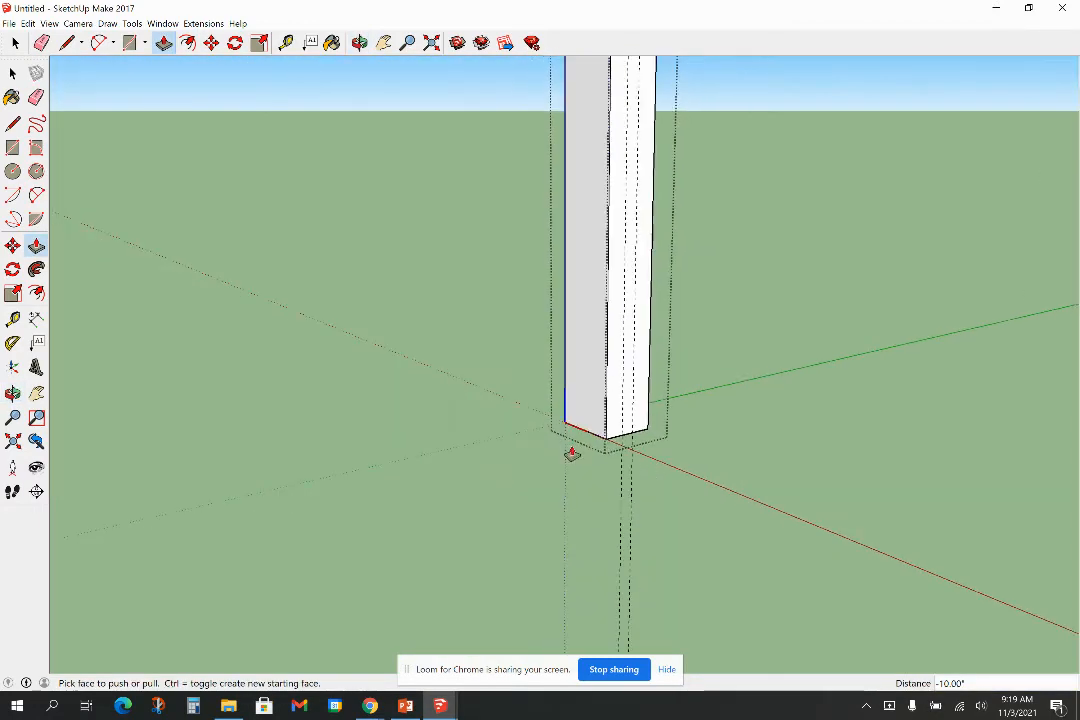
{"action": "scroll", "coordinate": [622, 80], "scroll_direction": "down", "scroll_amount": 3}
{"action": "scroll", "coordinate": [581, 116], "scroll_direction": "up", "scroll_amount": 8}
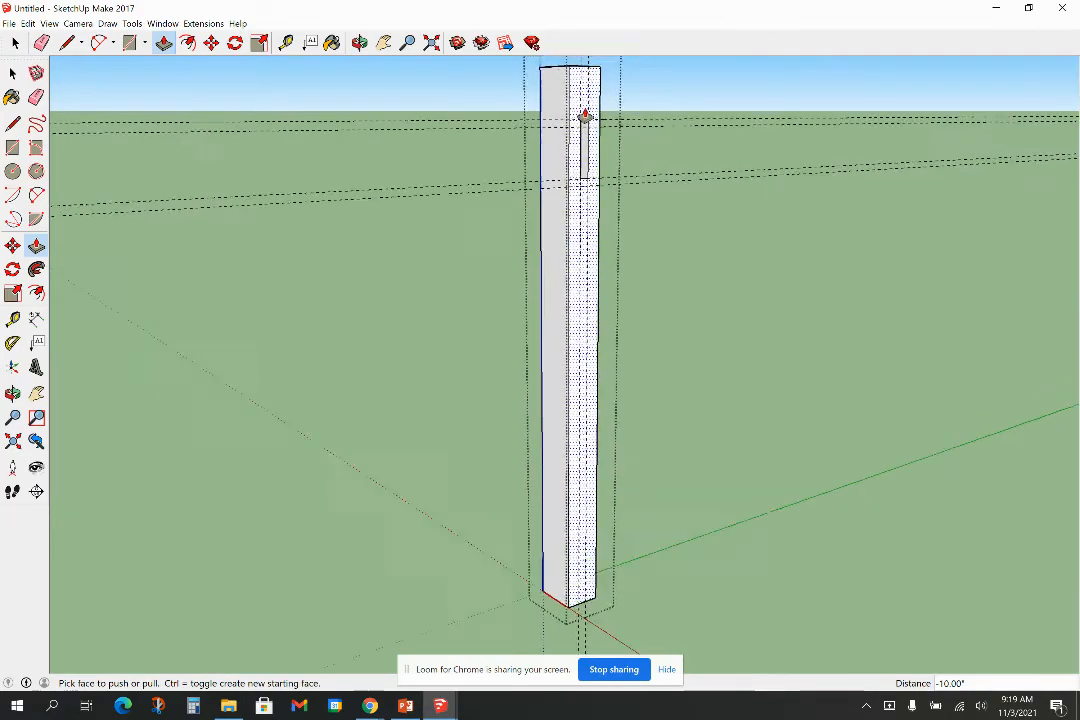
{"action": "middle_click_drag", "start_coordinate": [564, 137], "coordinate": [470, 220]}
{"action": "scroll", "coordinate": [415, 460], "scroll_direction": "down", "scroll_amount": 3}
{"action": "scroll", "coordinate": [668, 176], "scroll_direction": "up", "scroll_amount": 3}
{"action": "scroll", "coordinate": [548, 200], "scroll_direction": "up", "scroll_amount": 3}
{"action": "middle_click_drag", "start_coordinate": [548, 200], "coordinate": [636, 195]}
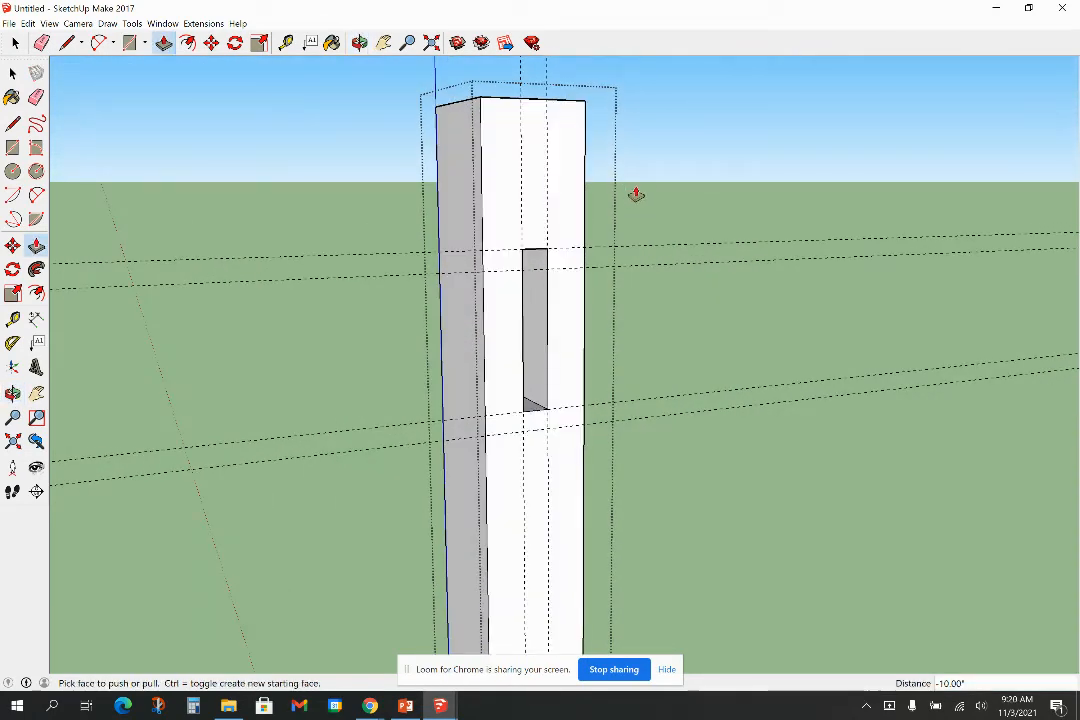
{"action": "left_click", "coordinate": [13, 122]}
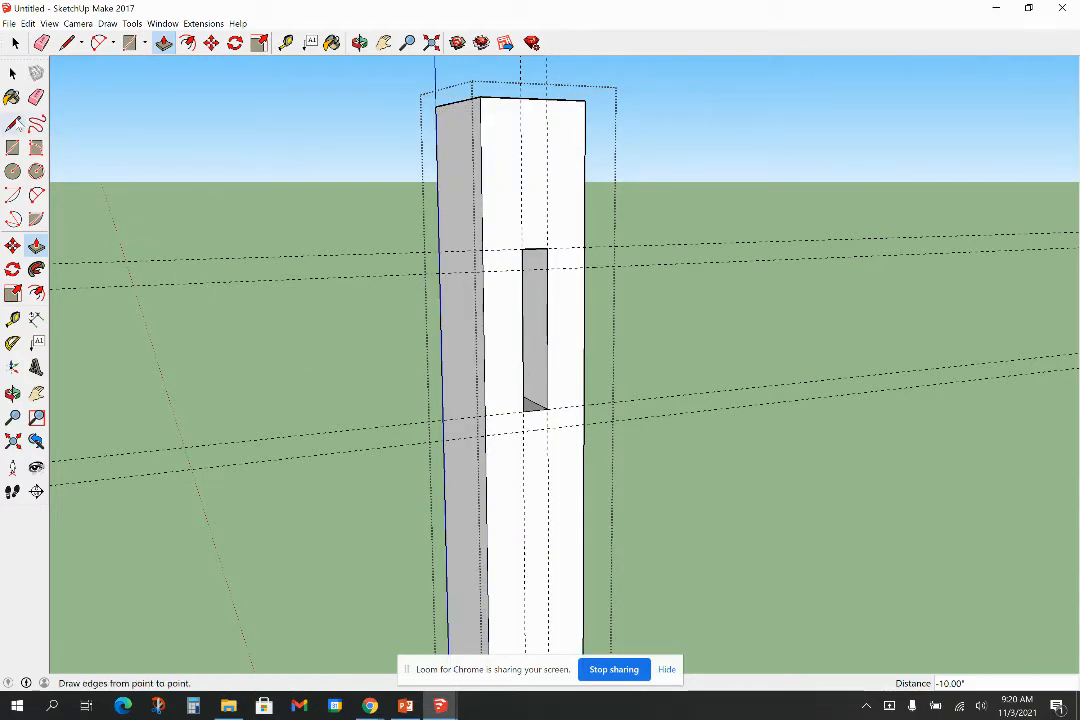
{"action": "left_click", "coordinate": [485, 436]}
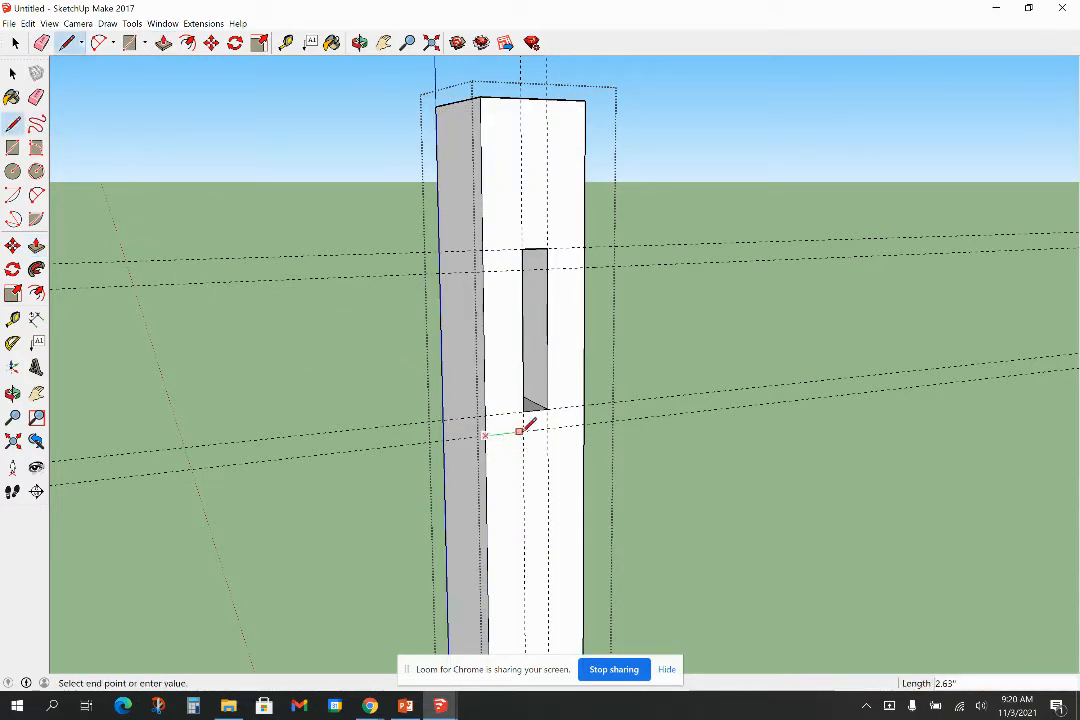
{"action": "left_click", "coordinate": [584, 424]}
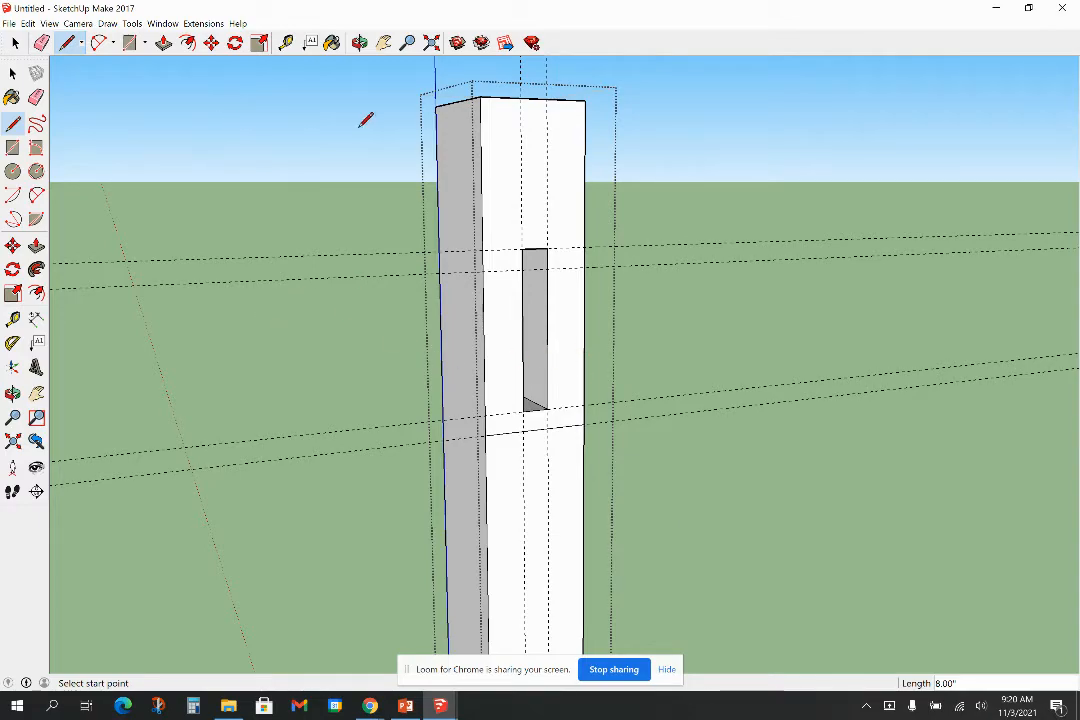
Place two horizontal guides on the adjacent 10" face, one 22.5" below its top edge and one level with the mortise's upper end
{"action": "middle_click_drag", "start_coordinate": [490, 315], "coordinate": [662, 308]}
{"action": "middle_click_drag", "start_coordinate": [511, 304], "coordinate": [371, 286]}
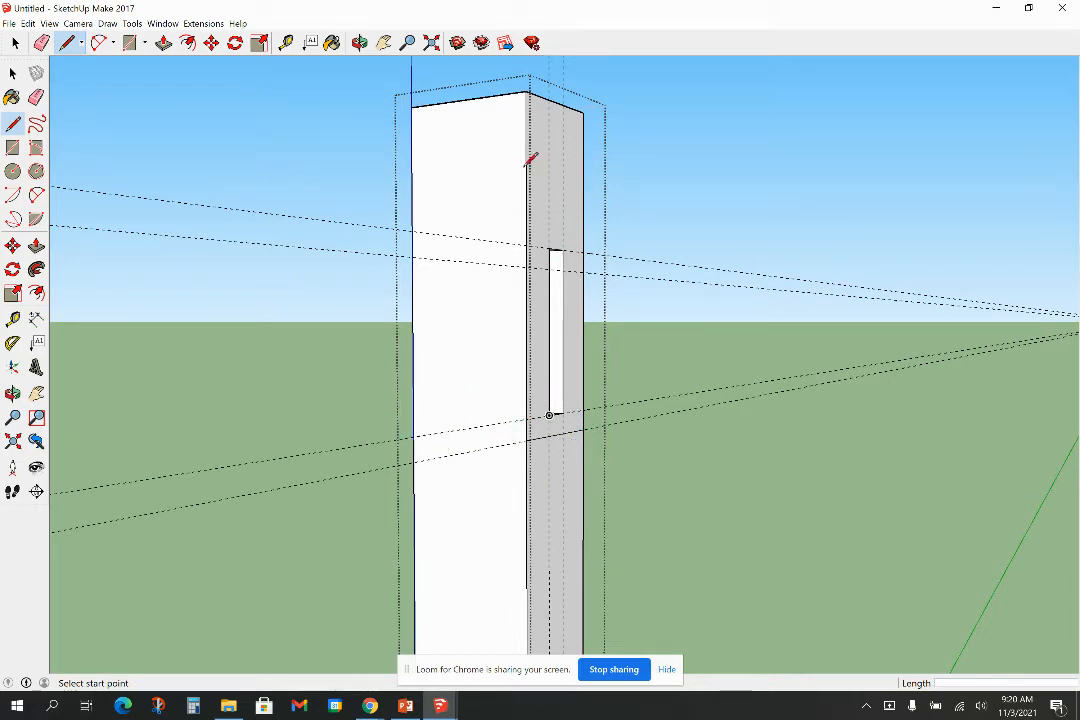
{"action": "left_click", "coordinate": [12, 318]}
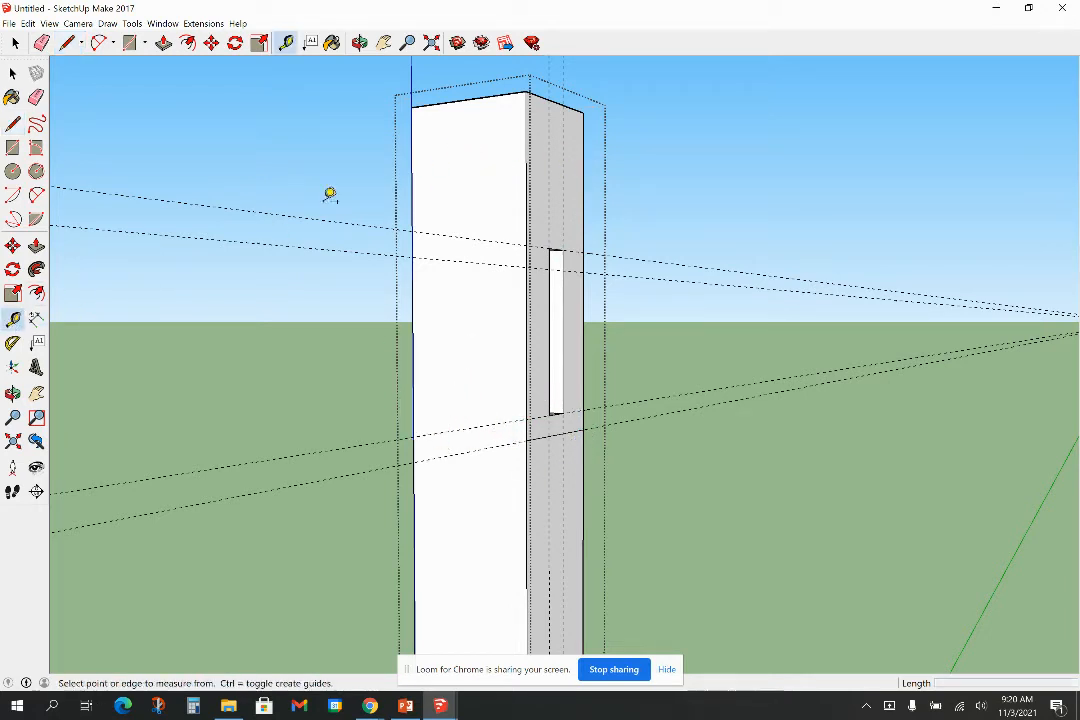
{"action": "left_click", "coordinate": [467, 100]}
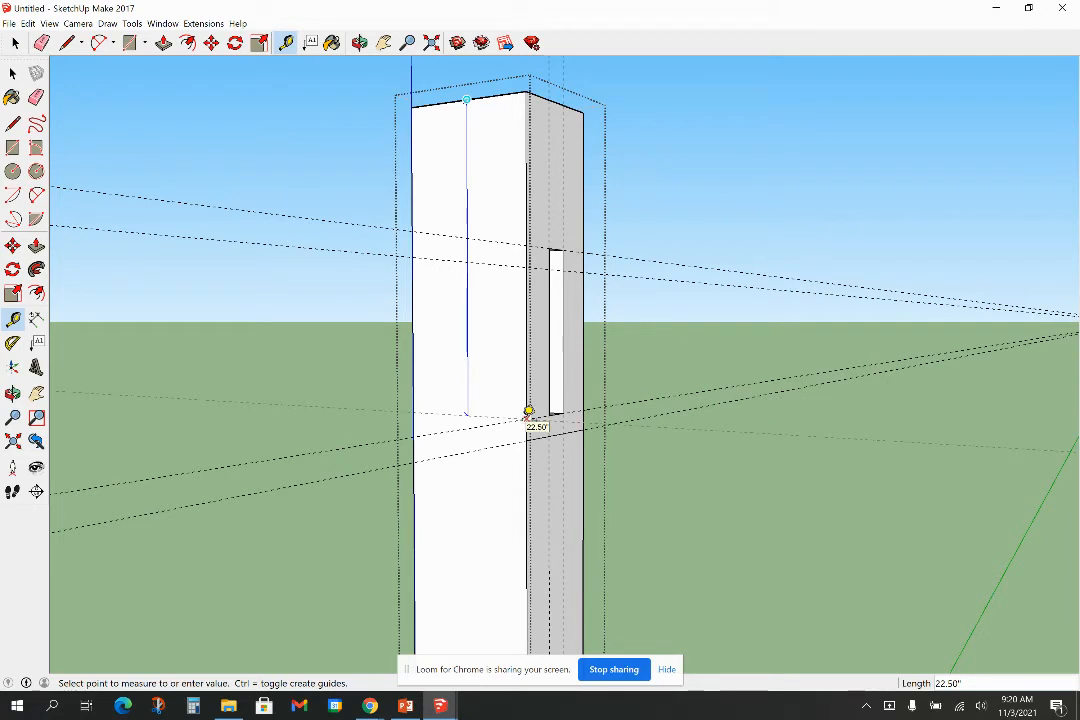
{"action": "left_click", "coordinate": [528, 411]}
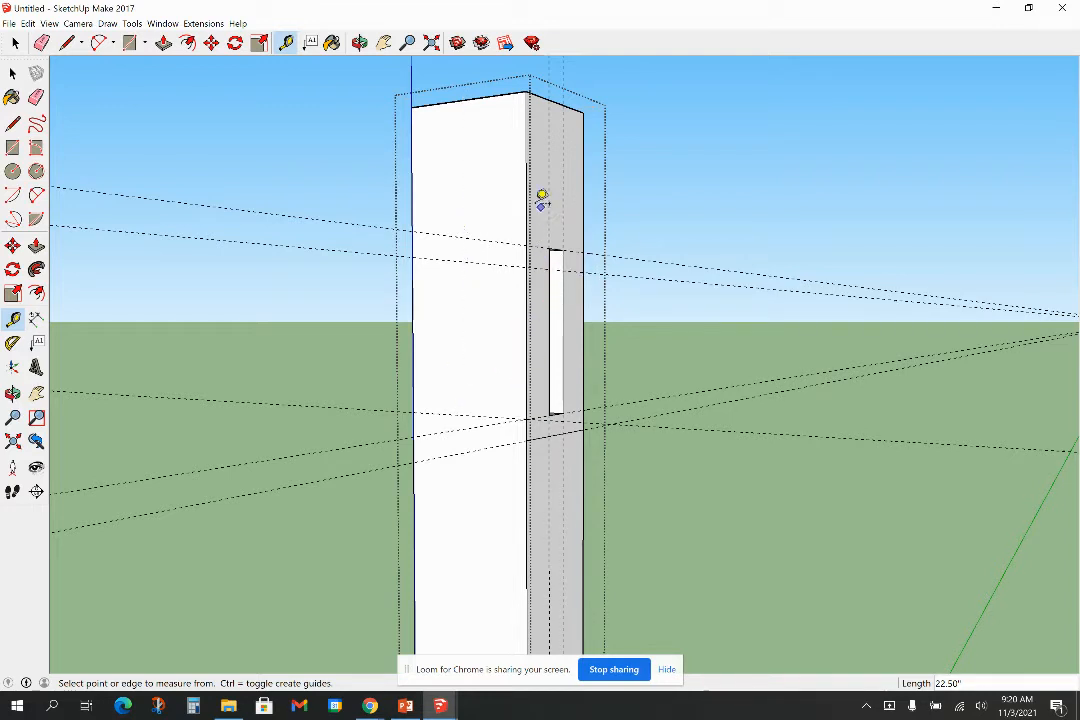
{"action": "left_click", "coordinate": [493, 95]}
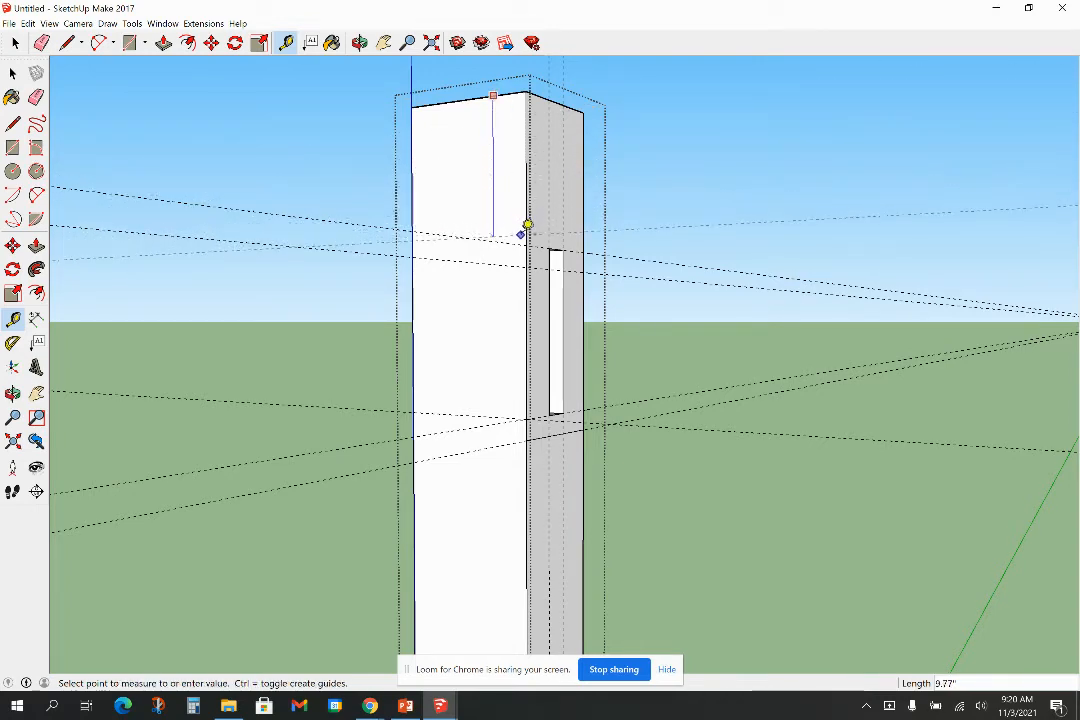
{"action": "left_click", "coordinate": [527, 243]}
Place a horizontal guide on the opposite 8" face, offset from its top edge down to the mortise's lower end
{"action": "middle_click_drag", "start_coordinate": [450, 389], "coordinate": [674, 383]}
{"action": "middle_click_drag", "start_coordinate": [497, 369], "coordinate": [774, 362]}
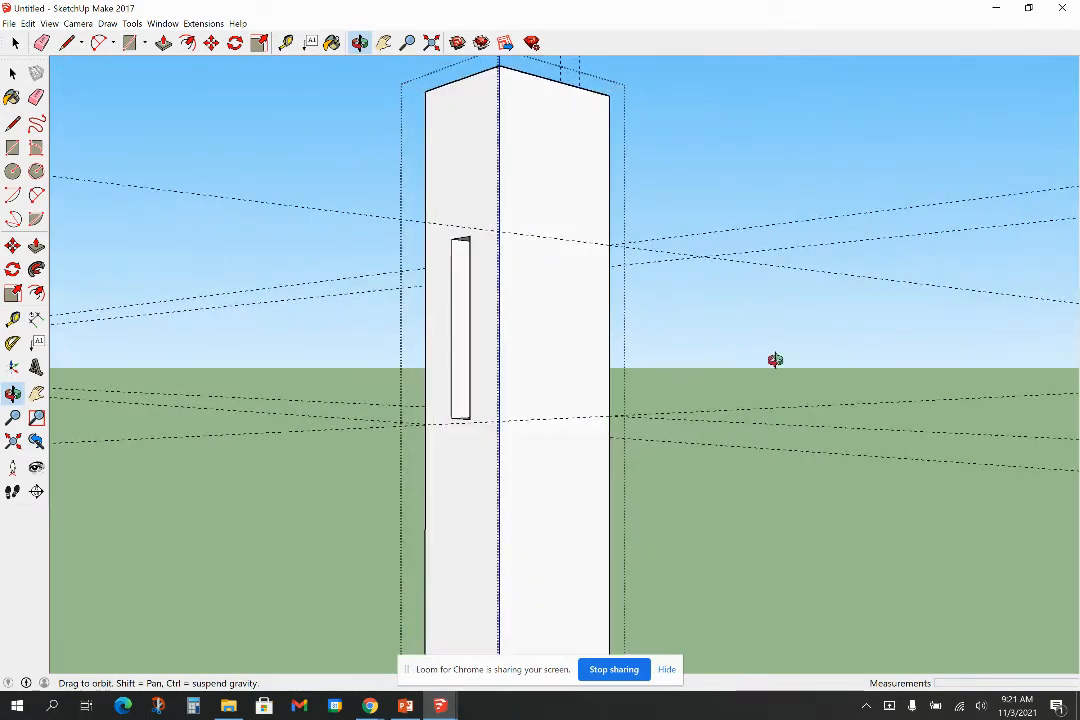
{"action": "middle_click_drag", "start_coordinate": [444, 441], "coordinate": [535, 409]}
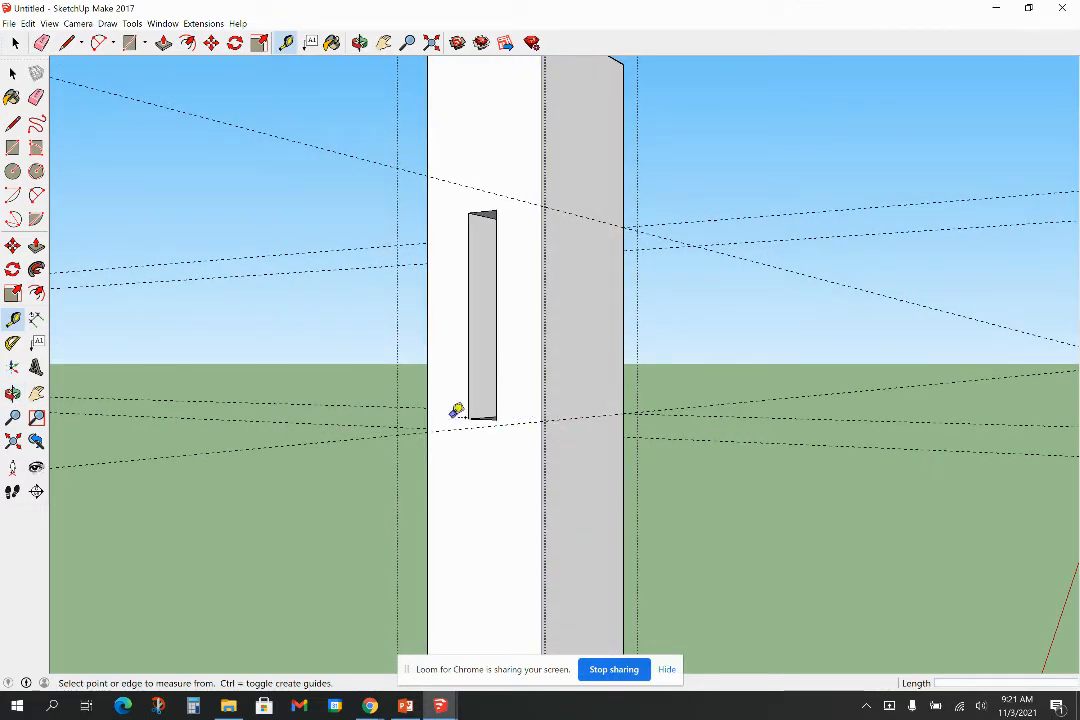
{"action": "scroll", "coordinate": [520, 540], "scroll_direction": "down", "scroll_amount": 2}
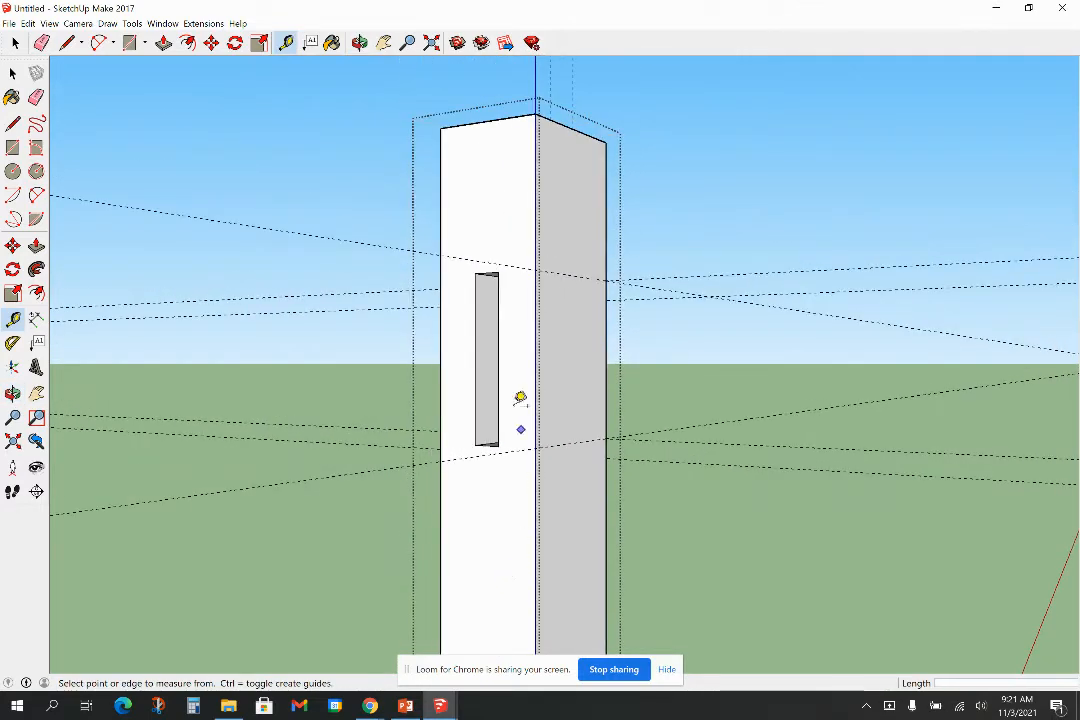
{"action": "left_click", "coordinate": [486, 120]}
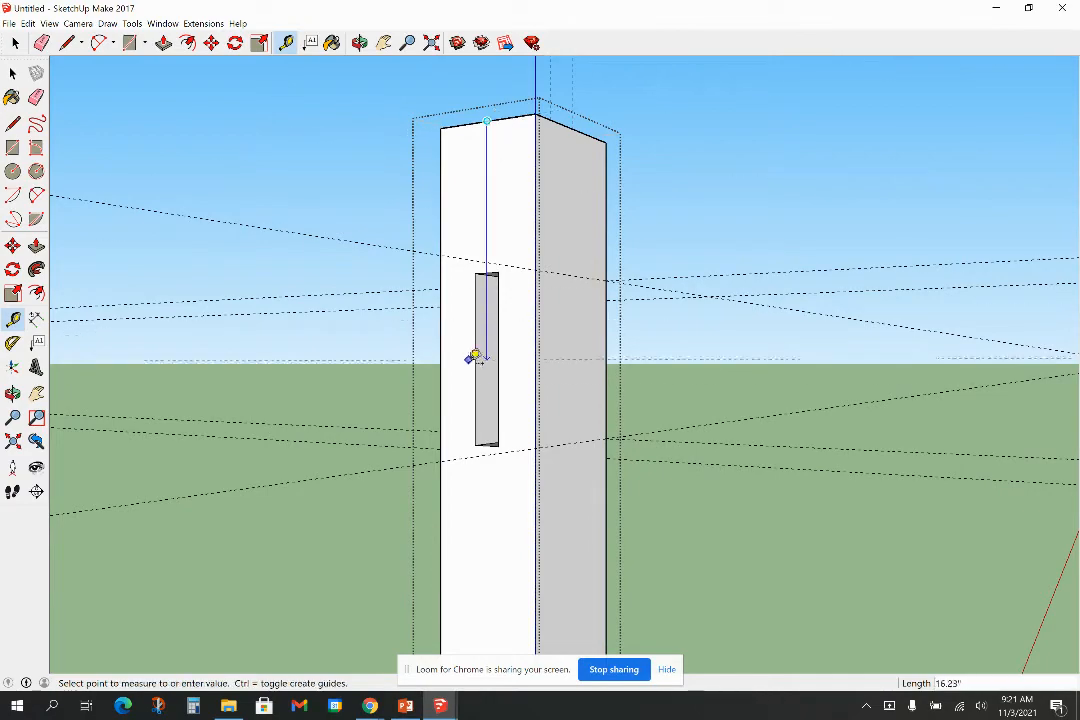
{"action": "left_click", "coordinate": [537, 440]}
Place another horizontal guide on the opposite 8" face, 1.5" below the guide at the mortise's lower end
{"action": "middle_click_drag", "start_coordinate": [535, 441], "coordinate": [930, 475]}
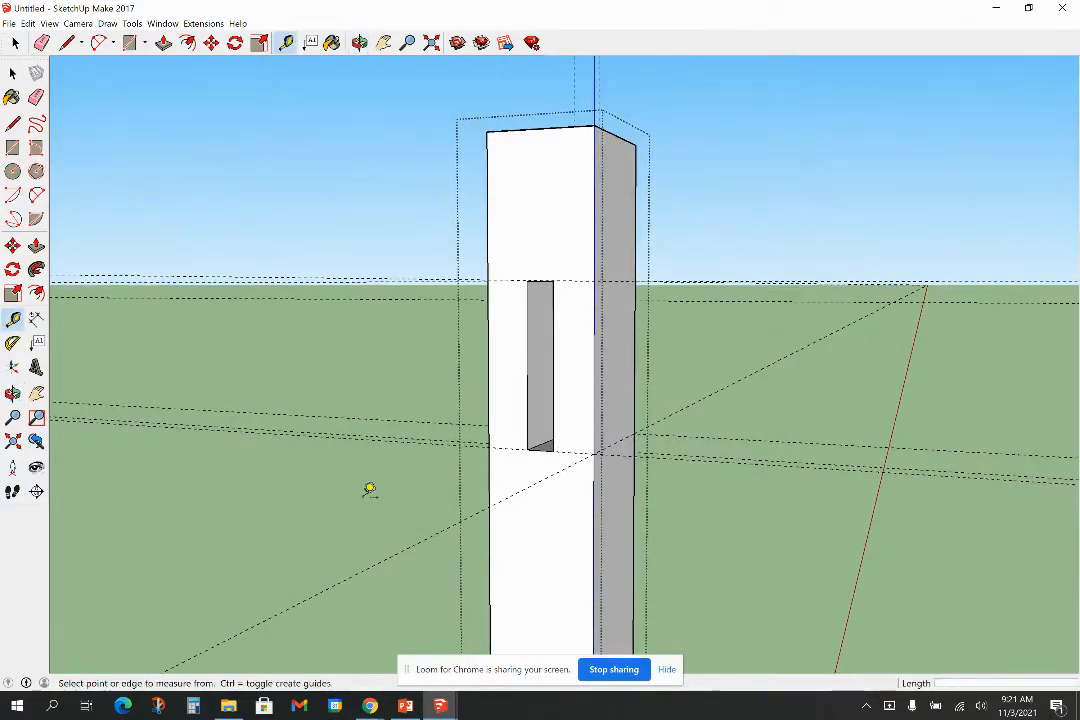
{"action": "left_click", "coordinate": [512, 446]}
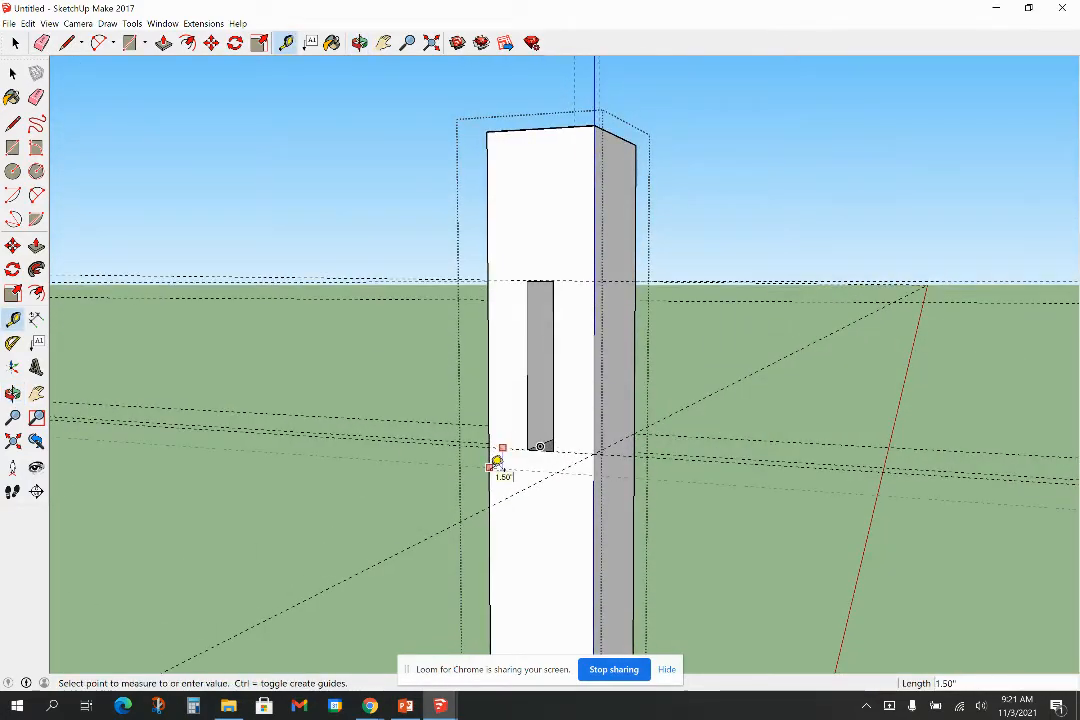
{"action": "left_click", "coordinate": [497, 463]}
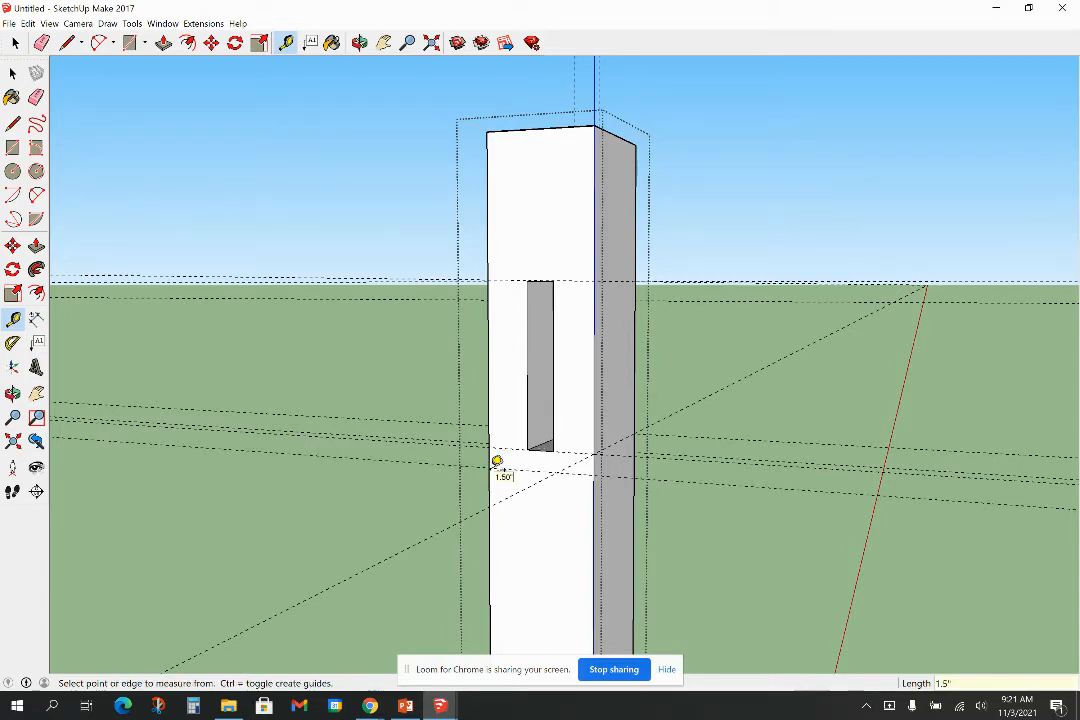
Select all of the post's connected geometry
{"action": "middle_click_drag", "start_coordinate": [570, 397], "coordinate": [607, 378]}
{"action": "key", "text": "space"}
{"action": "left_click", "coordinate": [394, 313]}
{"action": "triple_click", "coordinate": [591, 380]}
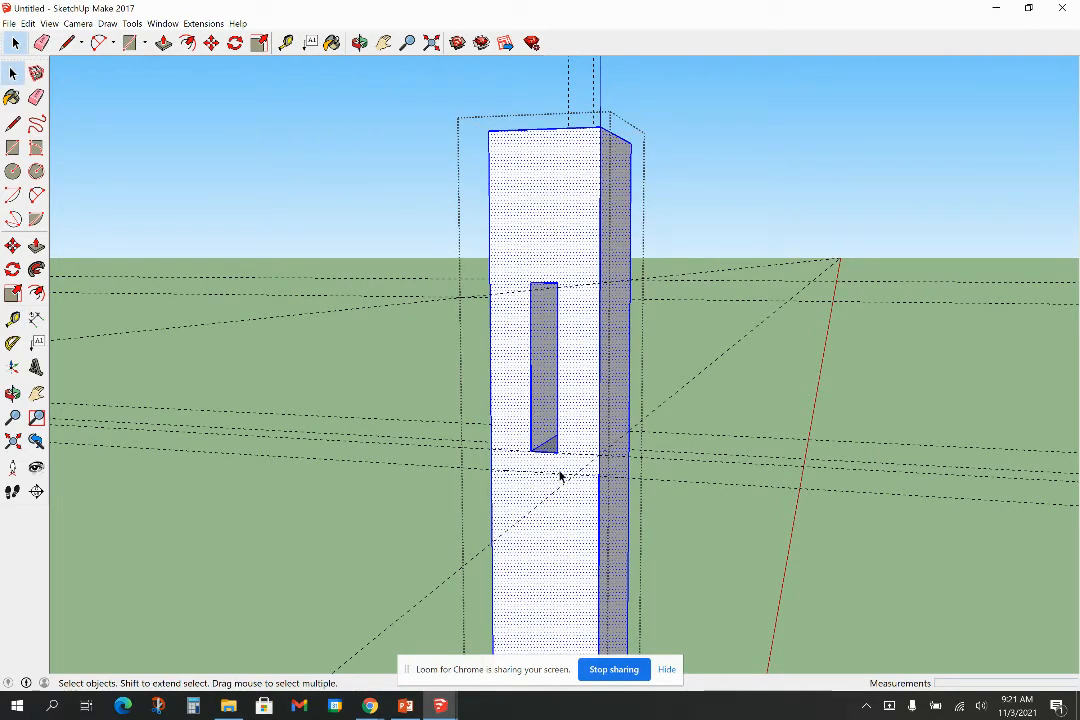
Place two vertical guides on the opposite 8" face, each 3" in from a side edge and in line with the mortise's sides
{"action": "middle_click_drag", "start_coordinate": [554, 470], "coordinate": [588, 462]}
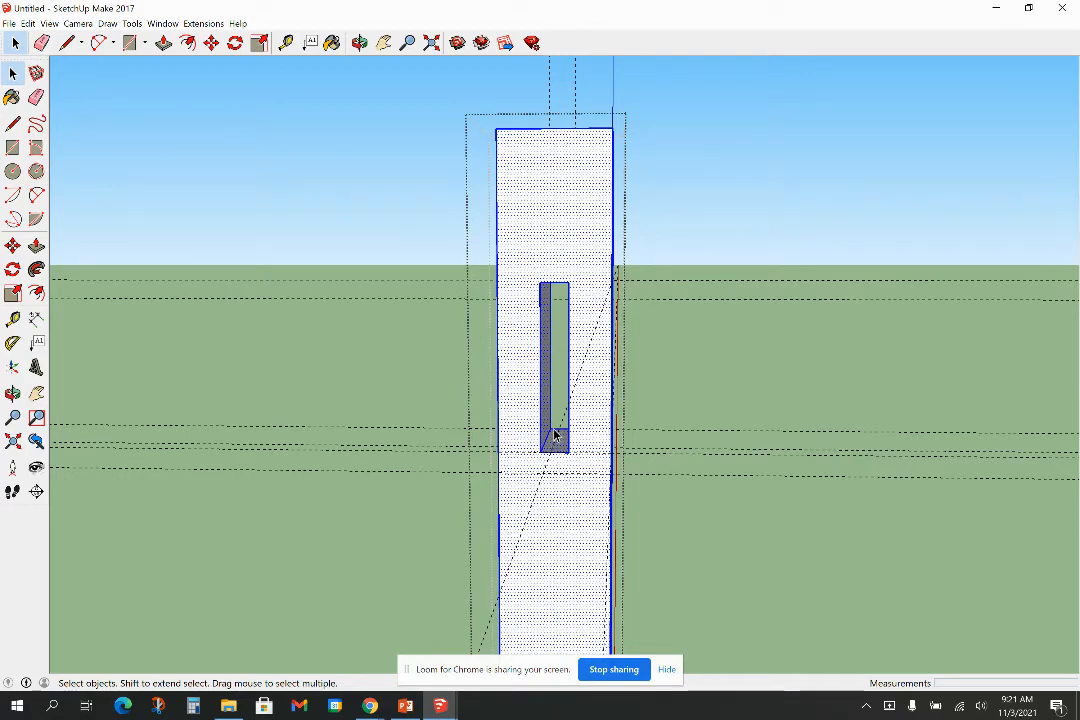
{"action": "middle_click_drag", "start_coordinate": [556, 437], "coordinate": [617, 458]}
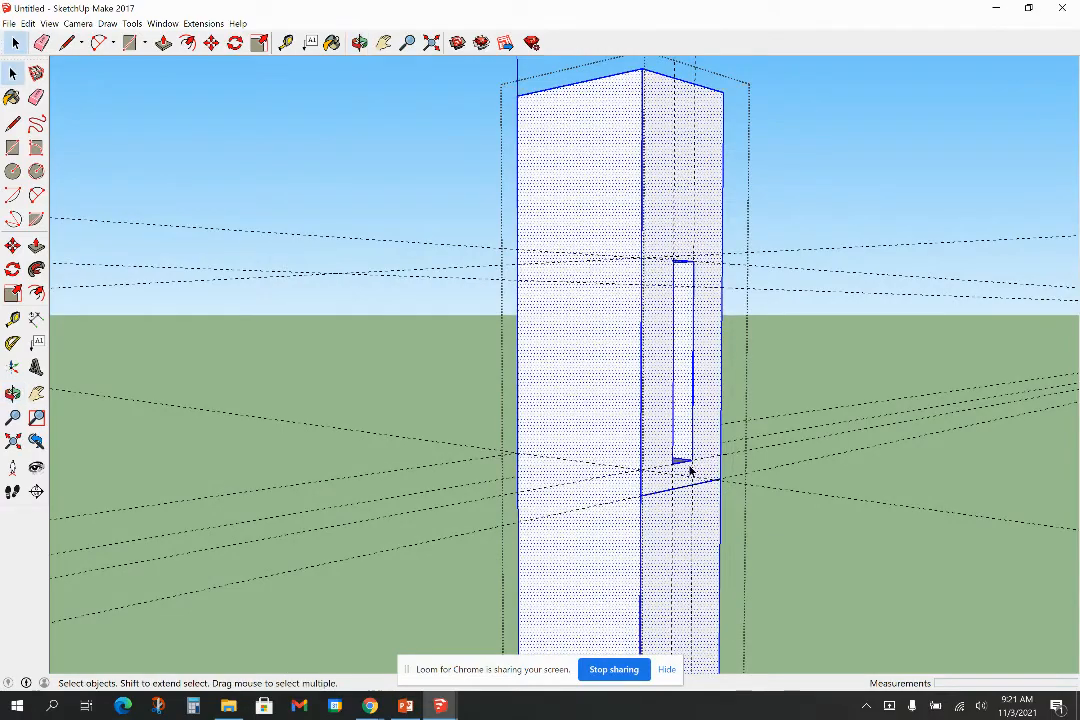
{"action": "middle_click_drag", "start_coordinate": [540, 466], "coordinate": [868, 486]}
{"action": "middle_click_drag", "start_coordinate": [540, 484], "coordinate": [648, 496]}
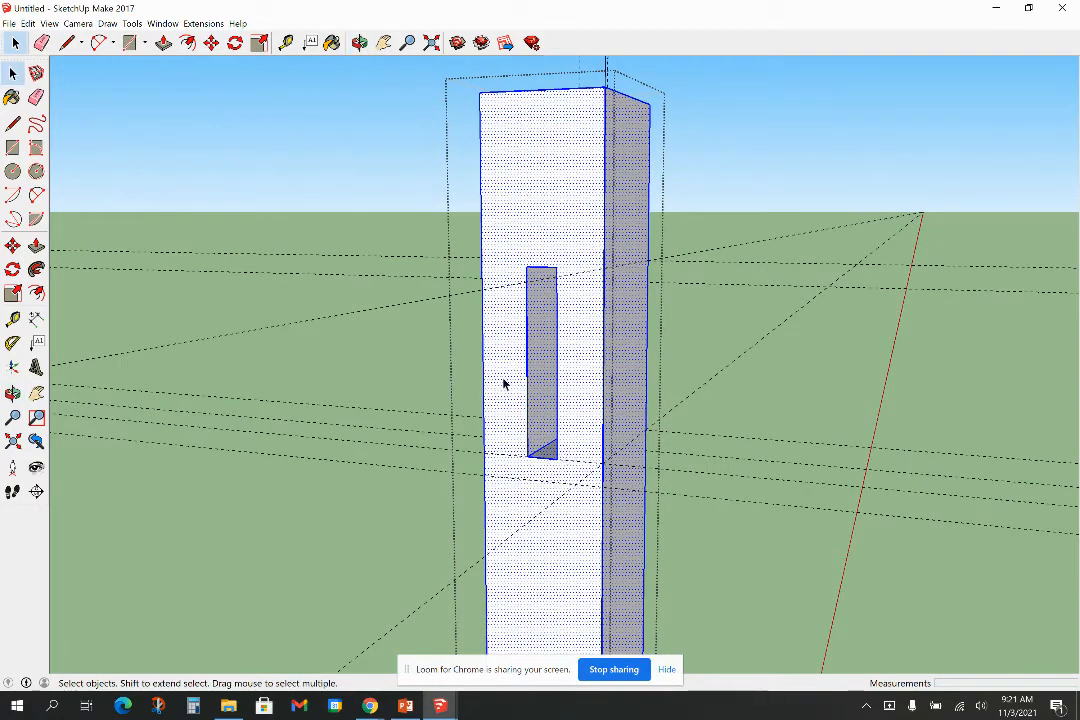
{"action": "left_click", "coordinate": [12, 318]}
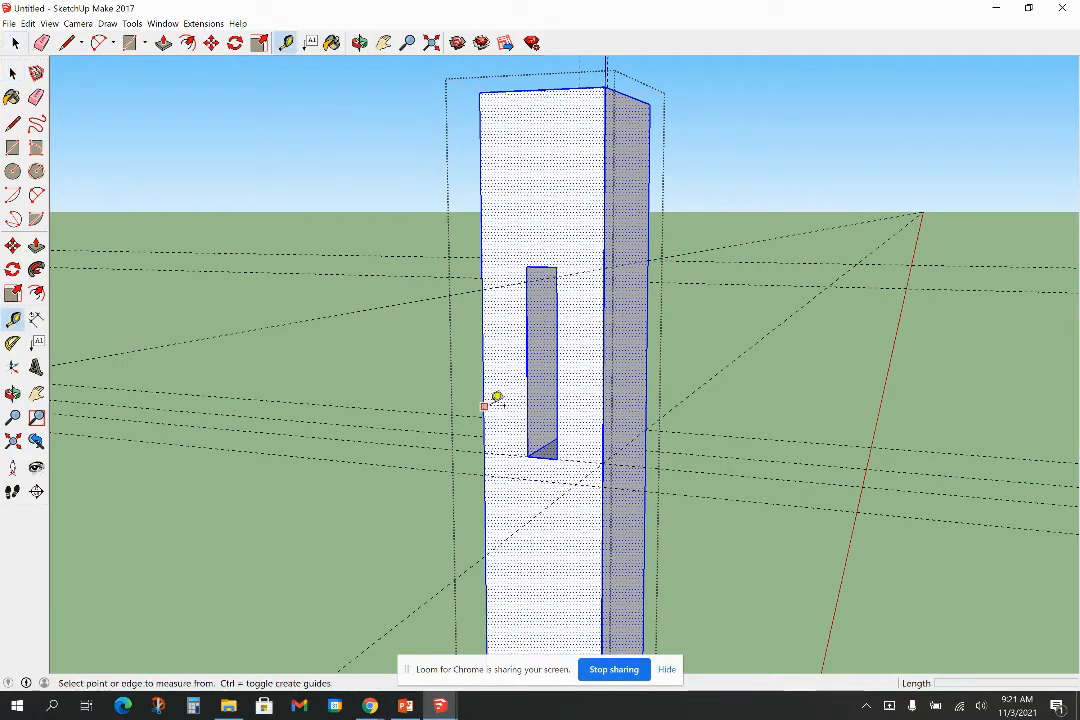
{"action": "left_click", "coordinate": [606, 399]}
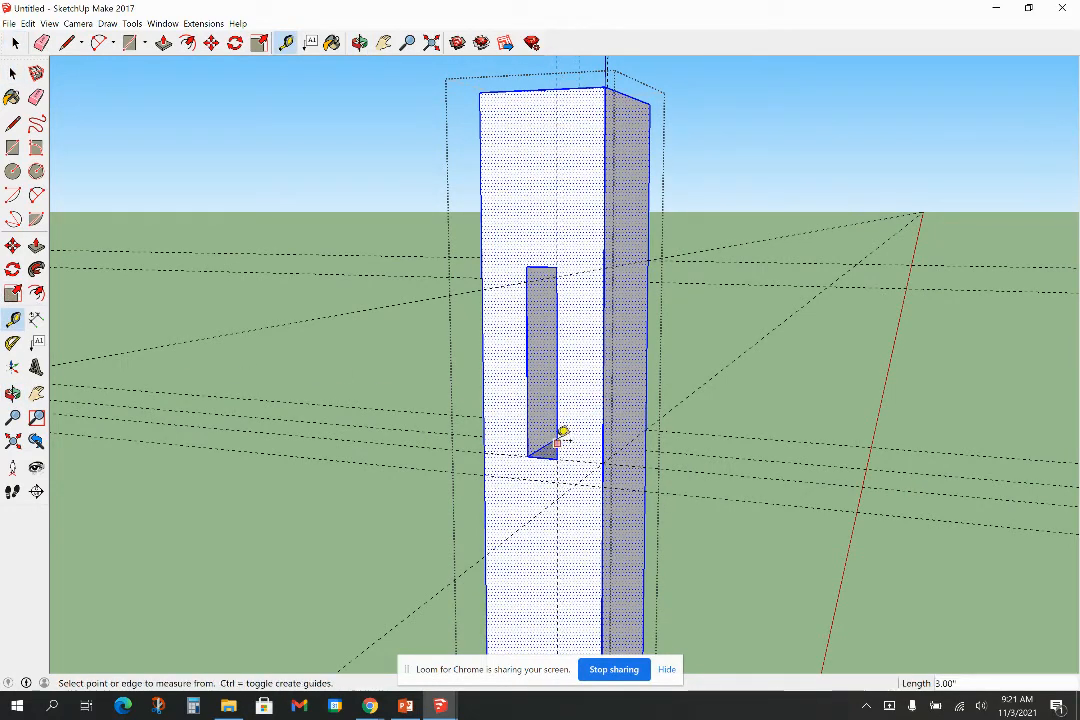
{"action": "left_click", "coordinate": [490, 391]}
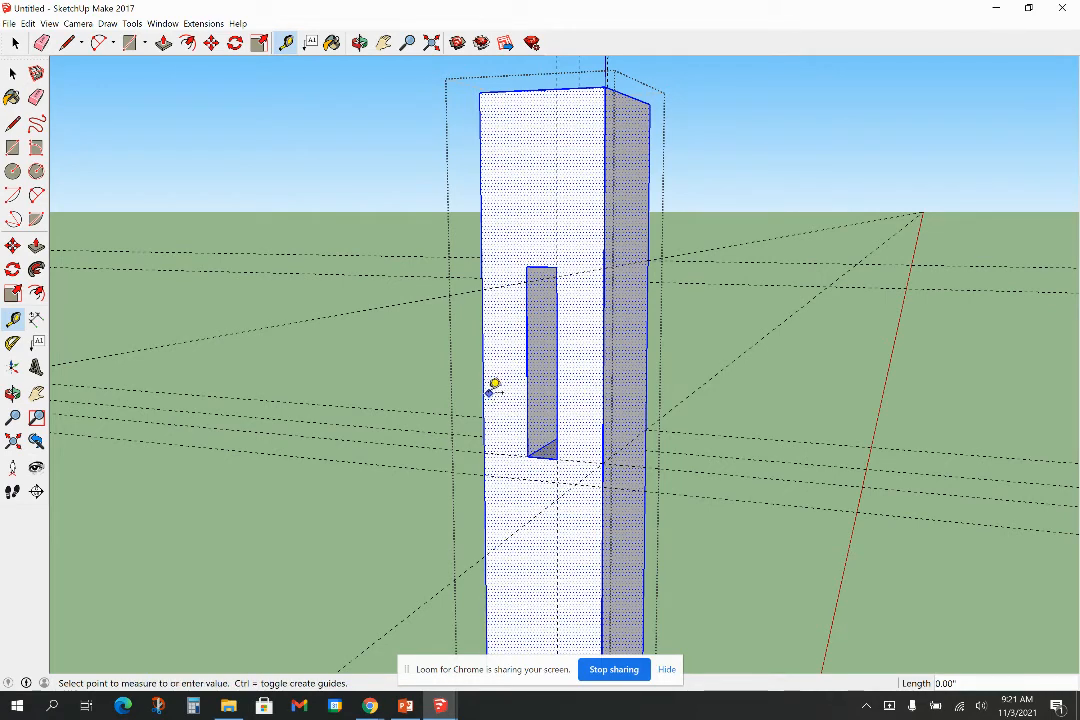
{"action": "left_click", "coordinate": [489, 392]}
{"action": "left_click", "coordinate": [488, 379]}
{"action": "left_click", "coordinate": [530, 453]}
Draw a 2" wide rectangular outline directly below the mortise's lower end, down to the guide 1.5" below it
{"action": "left_click", "coordinate": [12, 122]}
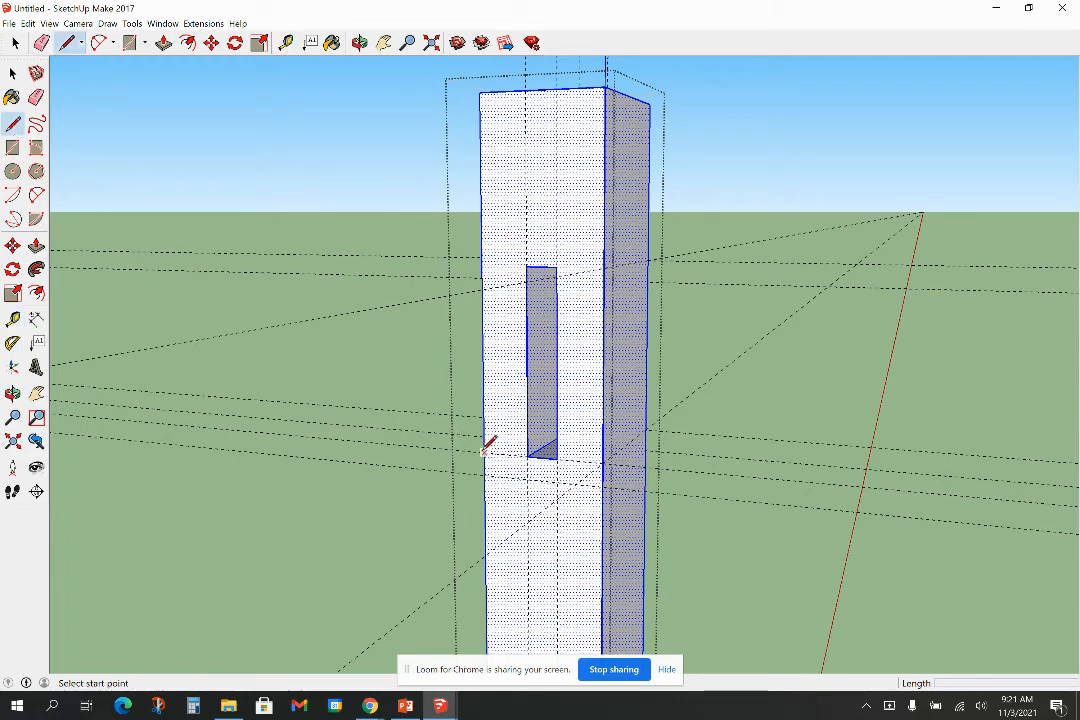
{"action": "left_click", "coordinate": [527, 457]}
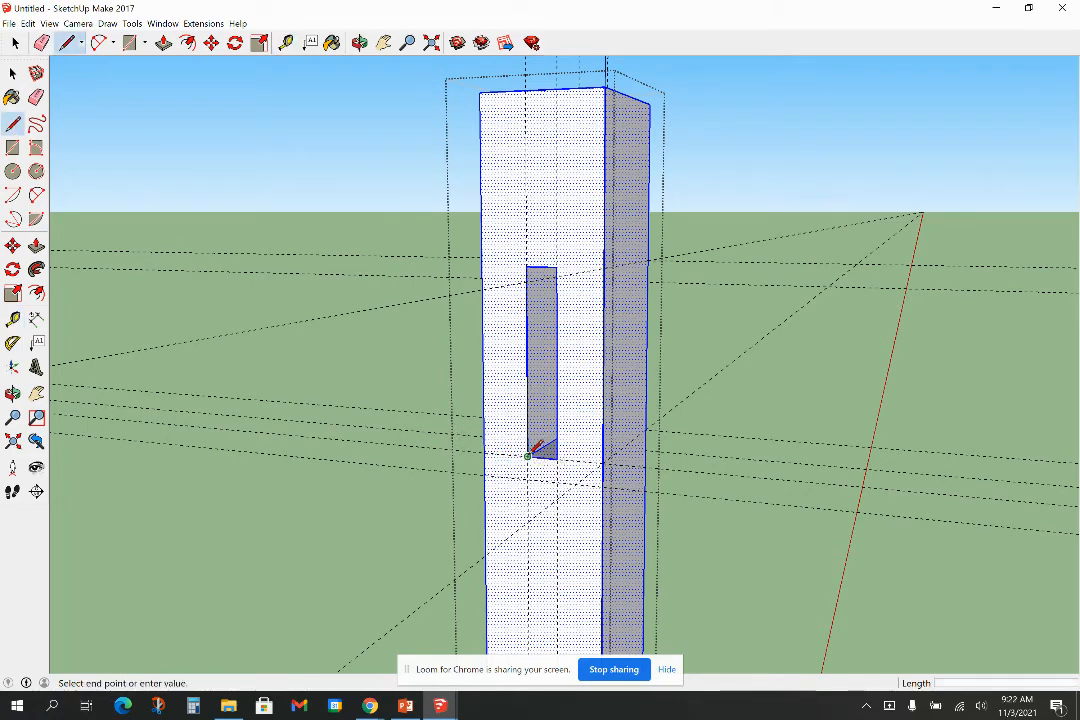
{"action": "left_click", "coordinate": [527, 478]}
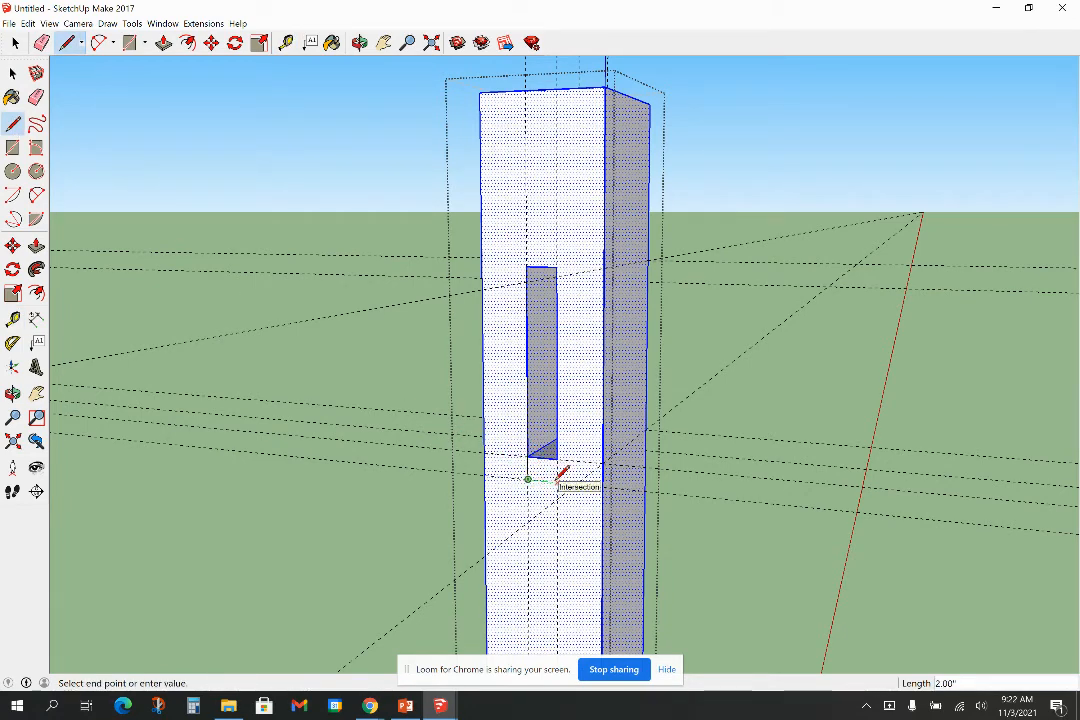
{"action": "left_click", "coordinate": [558, 459]}
{"action": "middle_click_drag", "start_coordinate": [522, 455], "coordinate": [598, 458]}
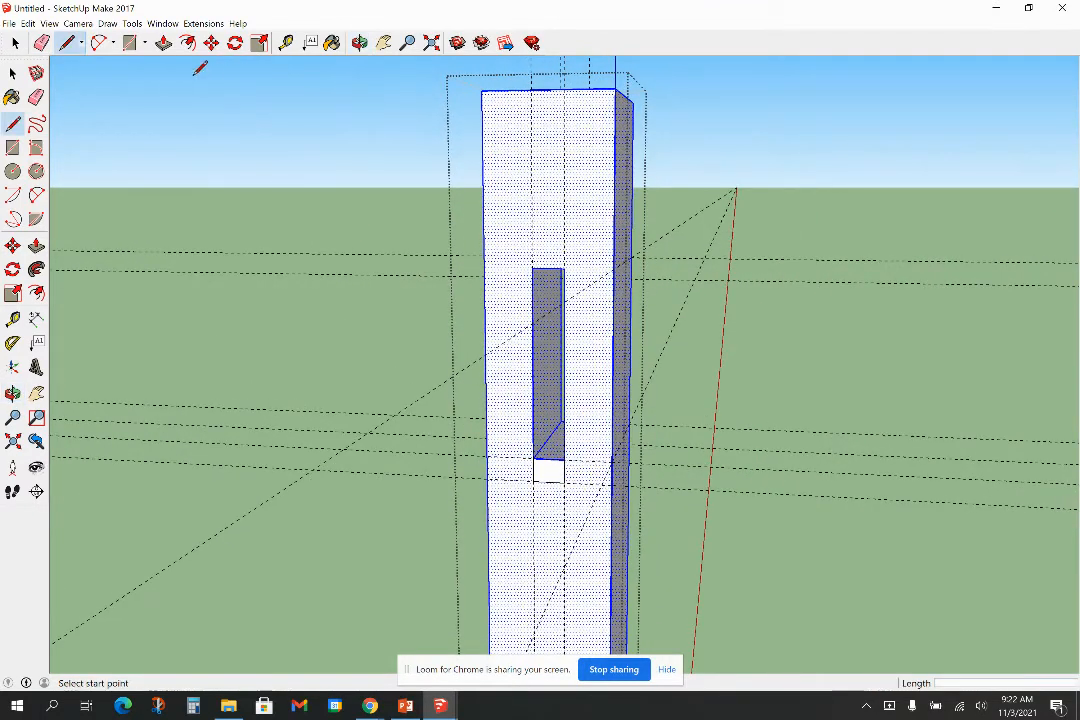
Turn on X-ray faces and draw two sloped lines from the new outline's lower corners to the mortise's bottom corners on the far face
{"action": "left_click", "coordinate": [49, 23]}
{"action": "mouse_move", "coordinate": [62, 183]}
{"action": "left_click", "coordinate": [170, 181]}
{"action": "mouse_move", "coordinate": [489, 421]}
{"action": "middle_mouse_down"}
{"action": "mouse_move", "coordinate": [554, 441]}
{"action": "mouse_move", "coordinate": [533, 448]}
{"action": "mouse_move", "coordinate": [525, 428]}
{"action": "mouse_move", "coordinate": [530, 441]}
{"action": "middle_mouse_up"}
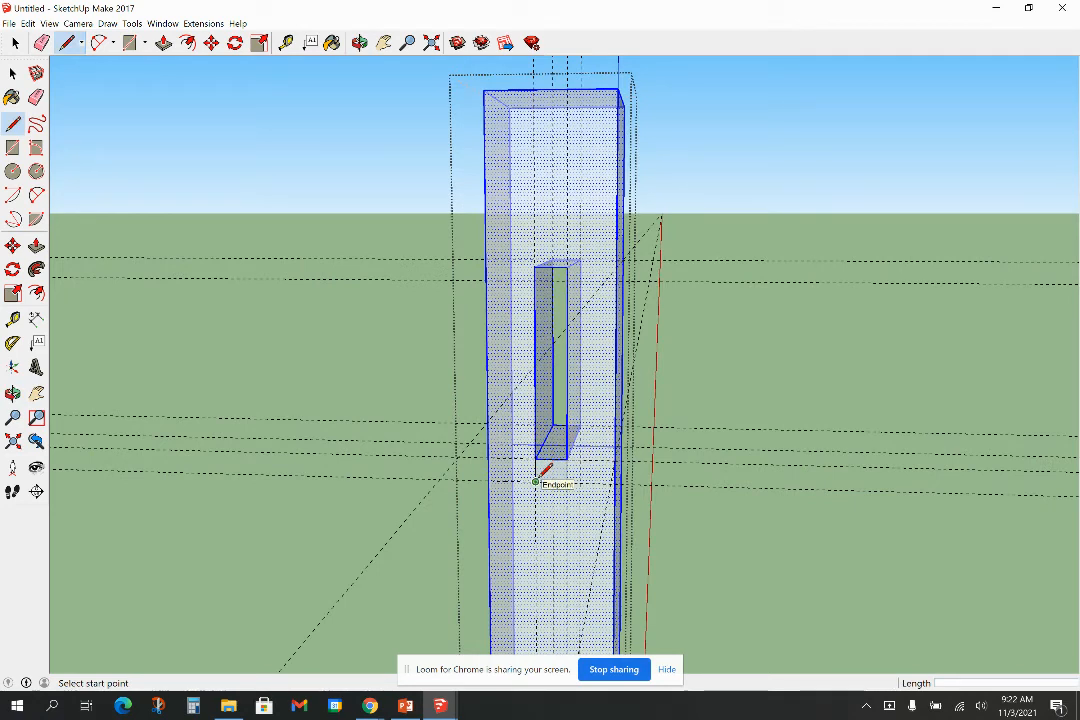
{"action": "left_click", "coordinate": [536, 482]}
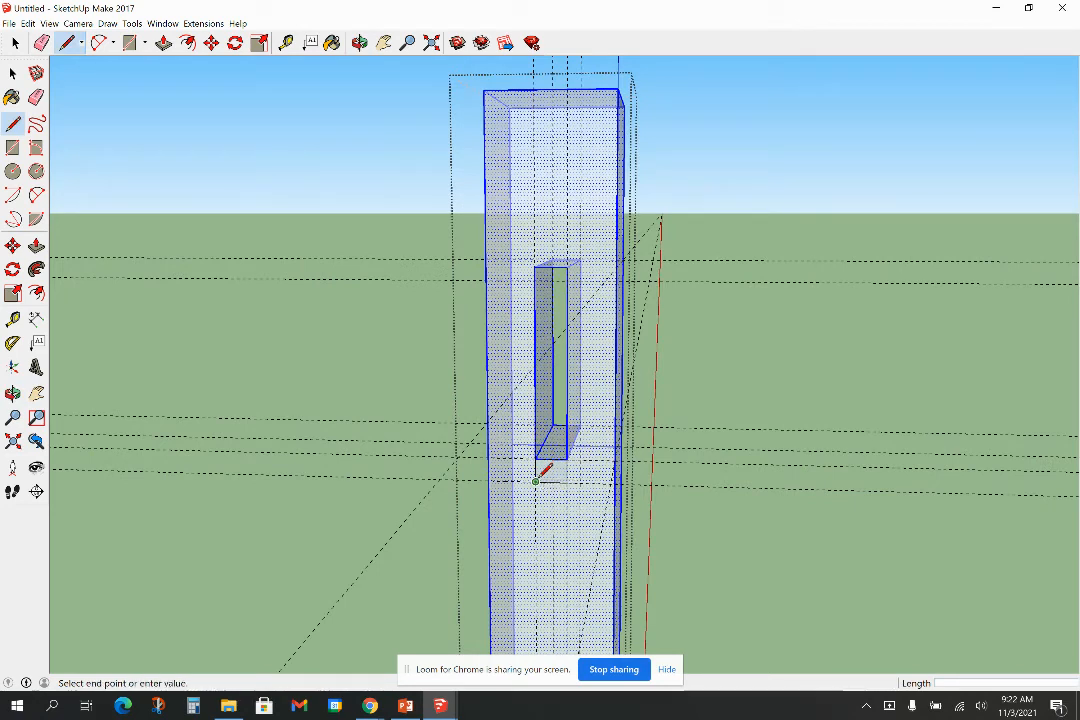
{"action": "left_click", "coordinate": [553, 425]}
{"action": "middle_click_drag", "start_coordinate": [553, 425], "coordinate": [615, 487]}
{"action": "left_click", "coordinate": [575, 482]}
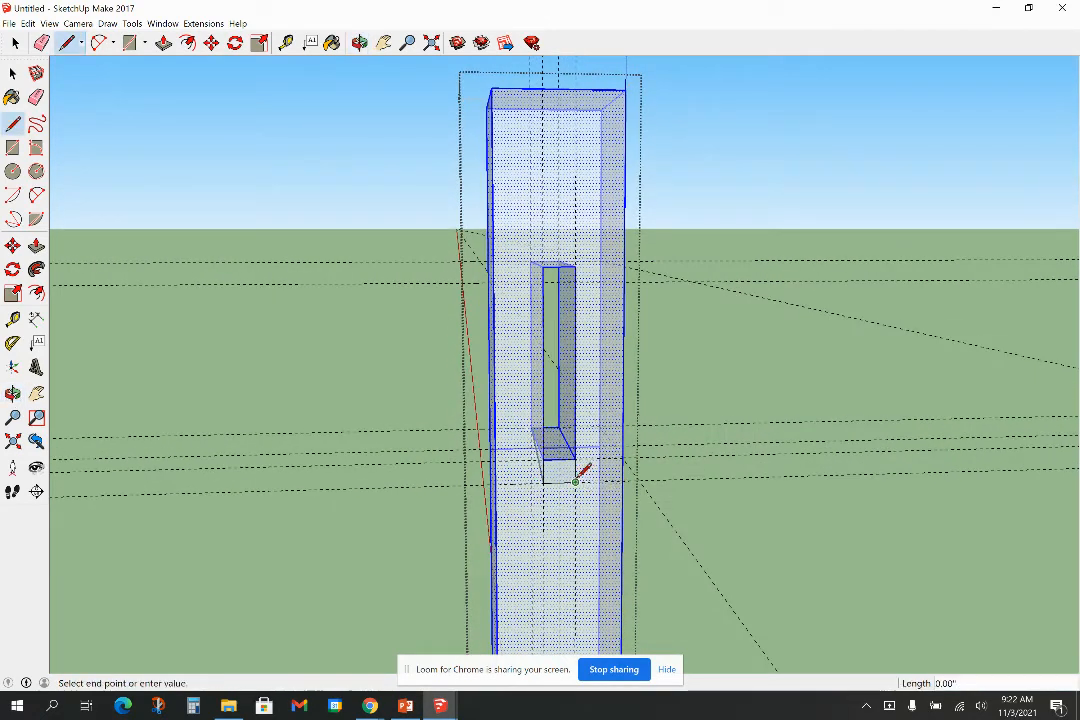
{"action": "left_click", "coordinate": [560, 427]}
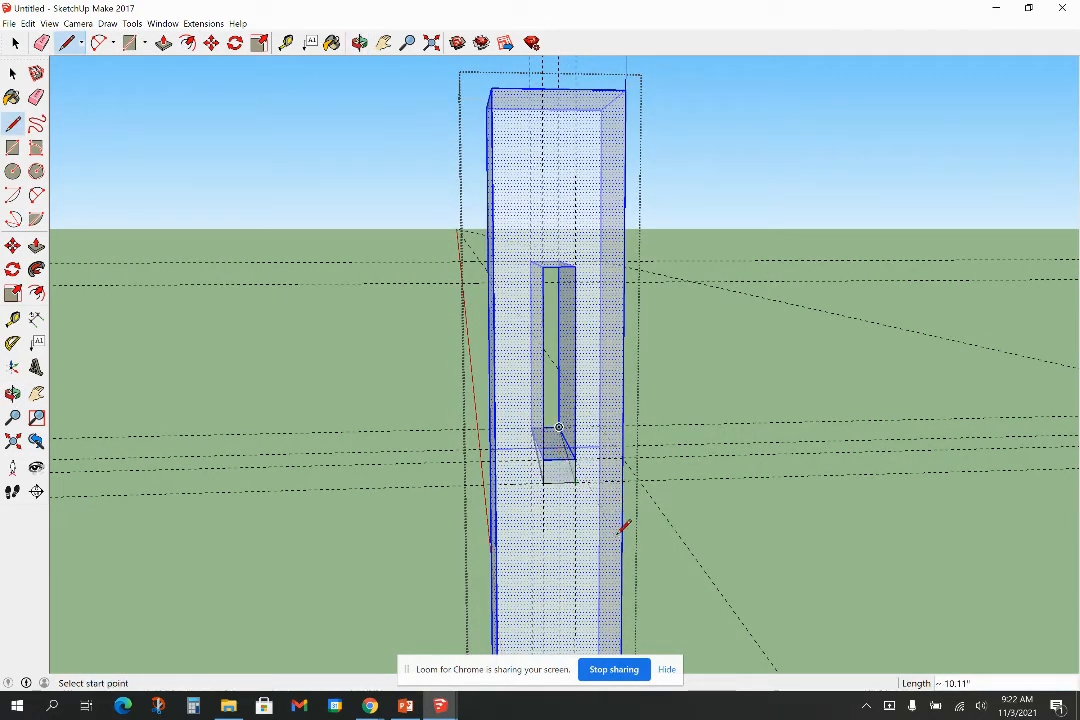
{"action": "middle_click_drag", "start_coordinate": [627, 506], "coordinate": [523, 528]}
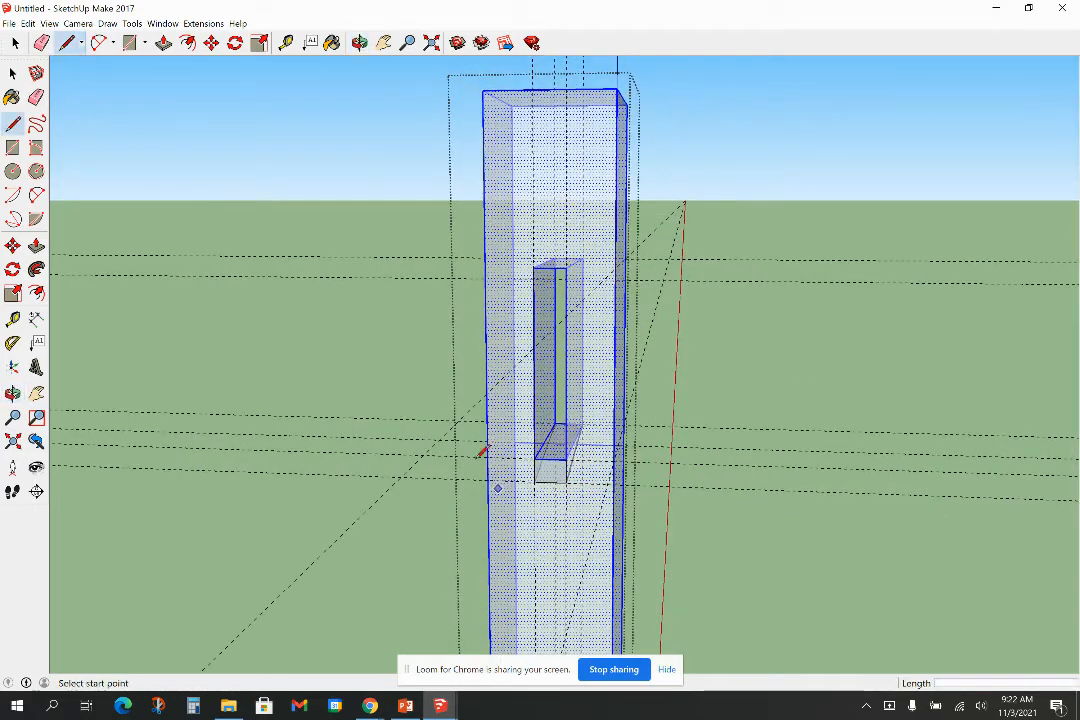
Delete the mortise's old level bottom edges, the near end edge and the side edges above the new slope
{"action": "left_click", "coordinate": [12, 72]}
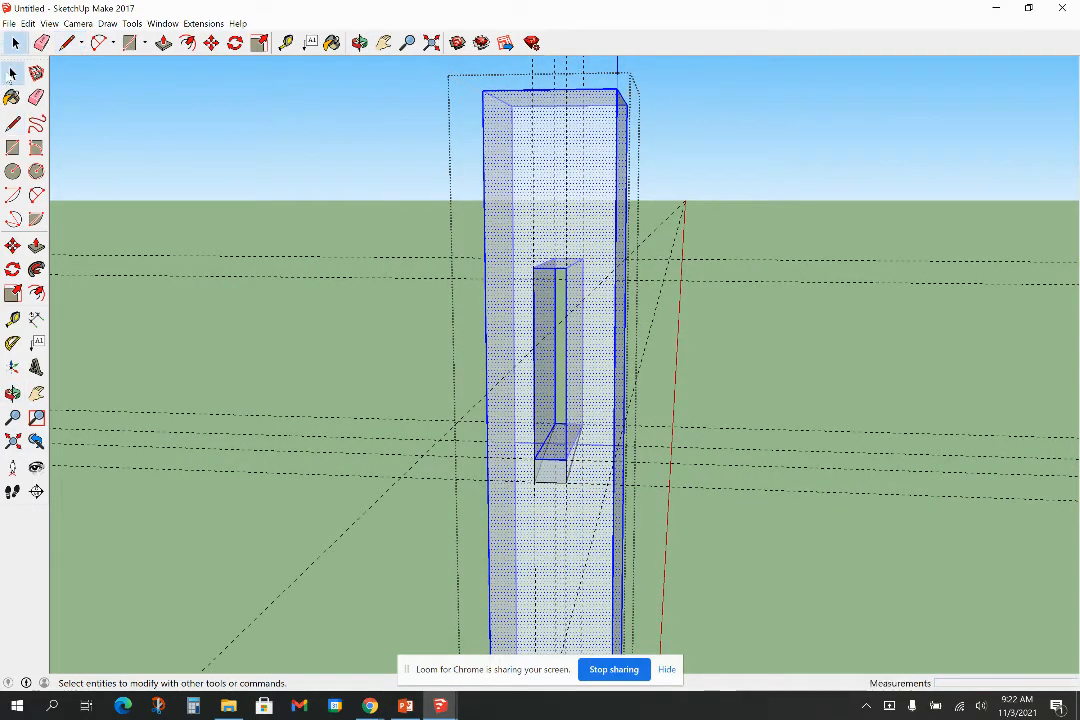
{"action": "left_click", "coordinate": [550, 462]}
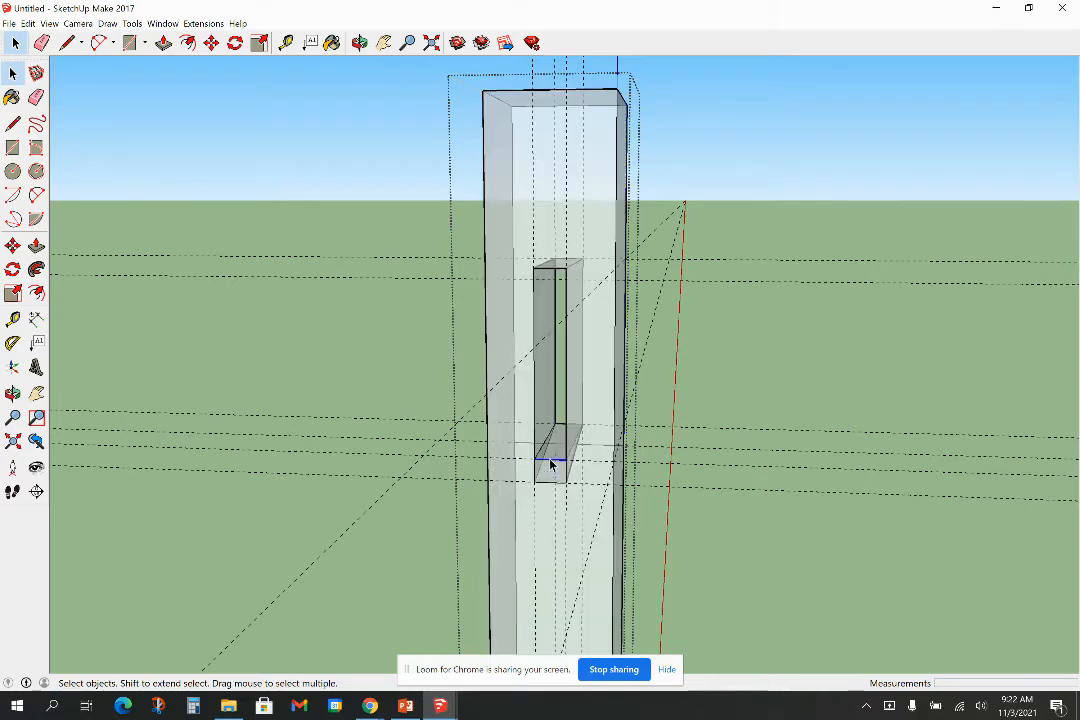
{"action": "key", "text": "Delete"}
{"action": "middle_click_drag", "start_coordinate": [548, 457], "coordinate": [515, 474]}
{"action": "scroll", "coordinate": [520, 470], "scroll_direction": "up", "scroll_amount": 4}
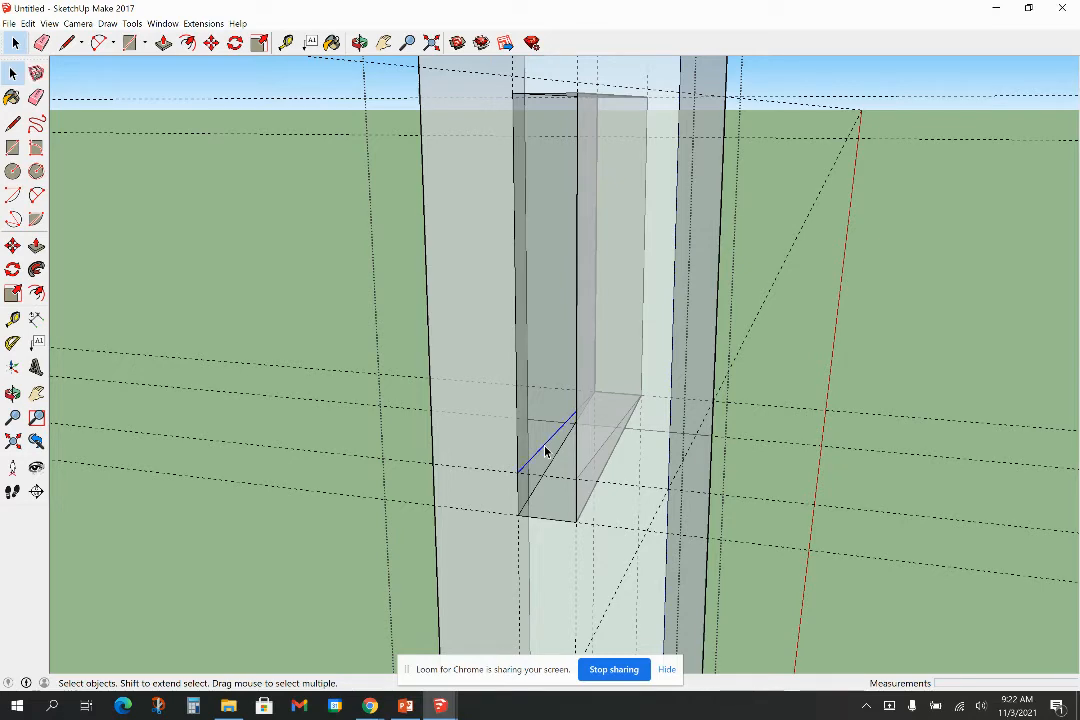
{"action": "key", "text": "Delete"}
{"action": "middle_click_drag", "start_coordinate": [541, 460], "coordinate": [622, 460]}
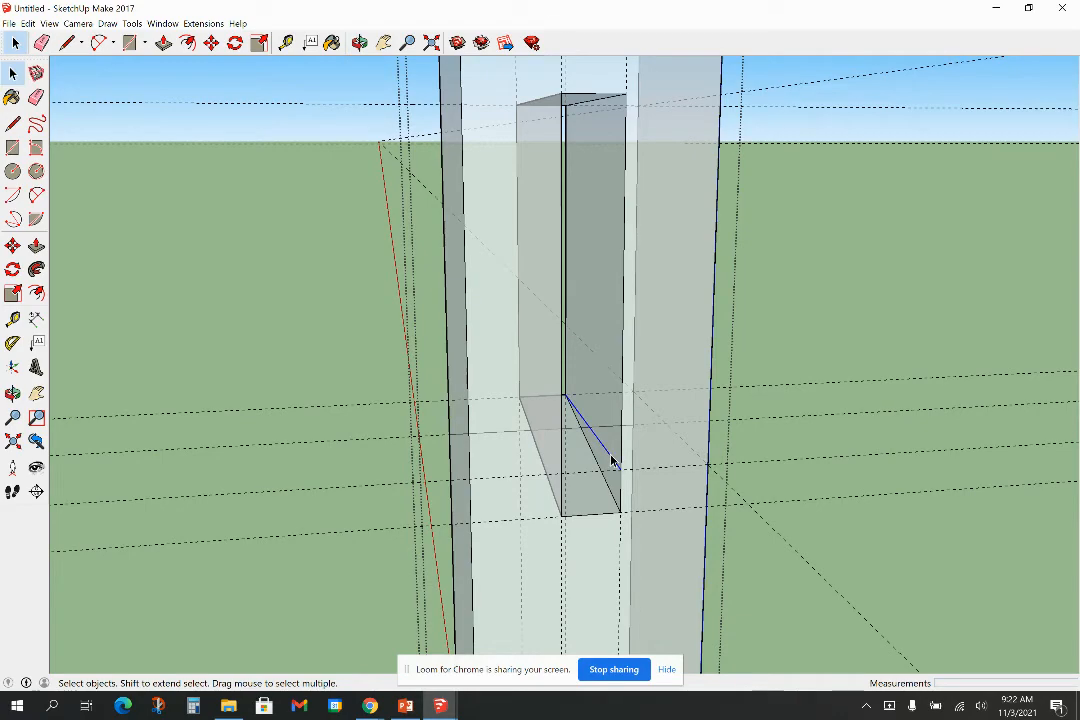
Examine the mortise's sloped bottom from the side through the transparent post
{"action": "key", "text": "o"}
{"action": "left_click_drag", "start_coordinate": [800, 318], "coordinate": [212, 267]}
{"action": "key", "text": "space"}
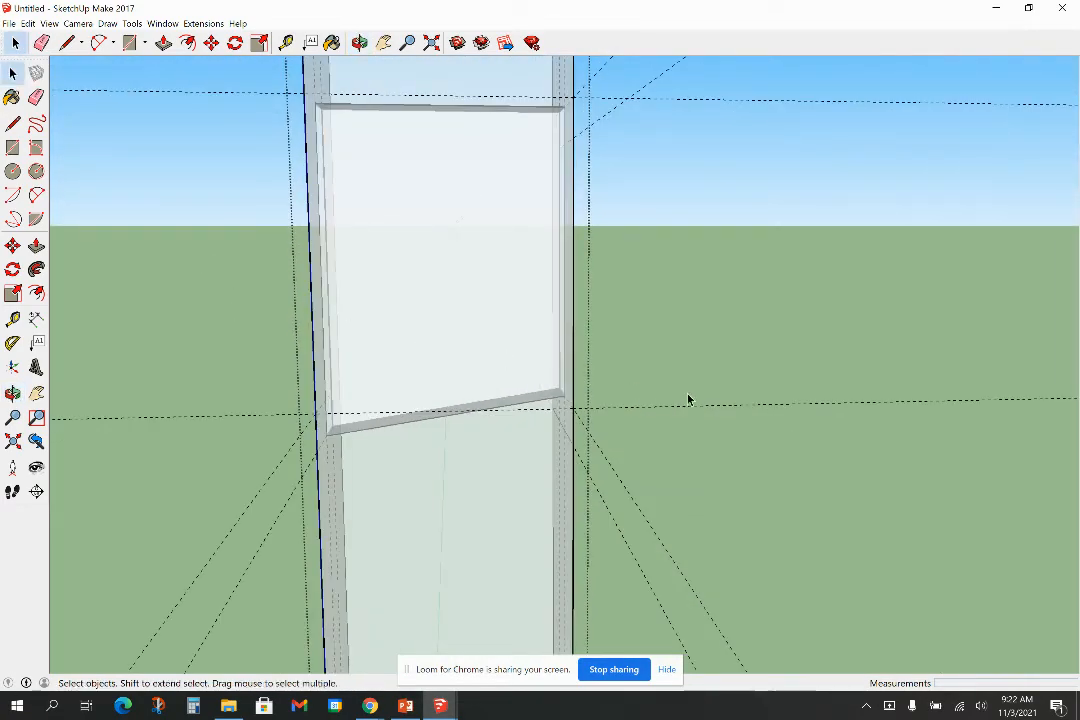
{"action": "scroll", "coordinate": [727, 444], "scroll_direction": "down", "scroll_amount": 1}
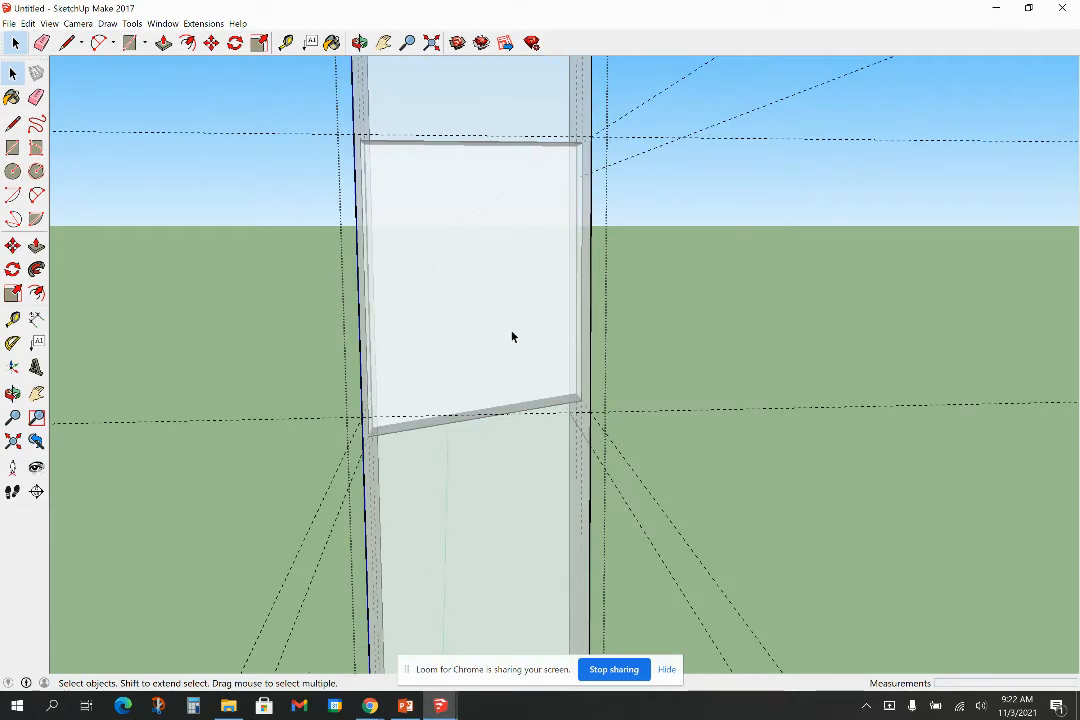
{"action": "middle_click_drag", "start_coordinate": [745, 360], "coordinate": [742, 299]}
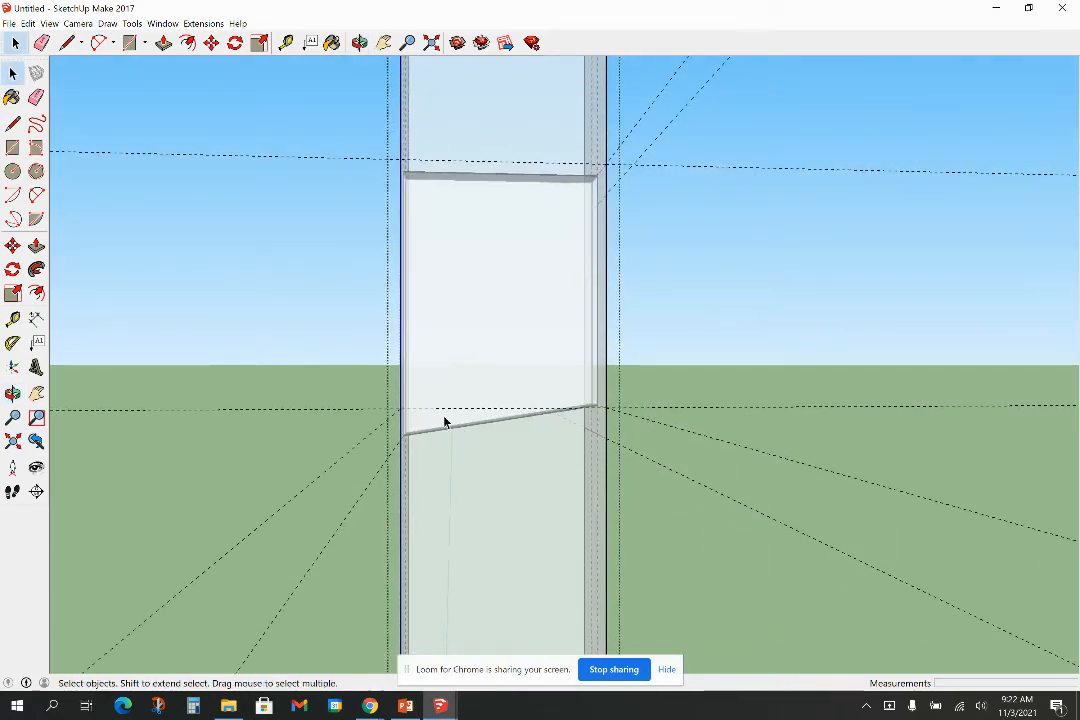
{"action": "middle_click_drag", "start_coordinate": [417, 433], "coordinate": [622, 420]}
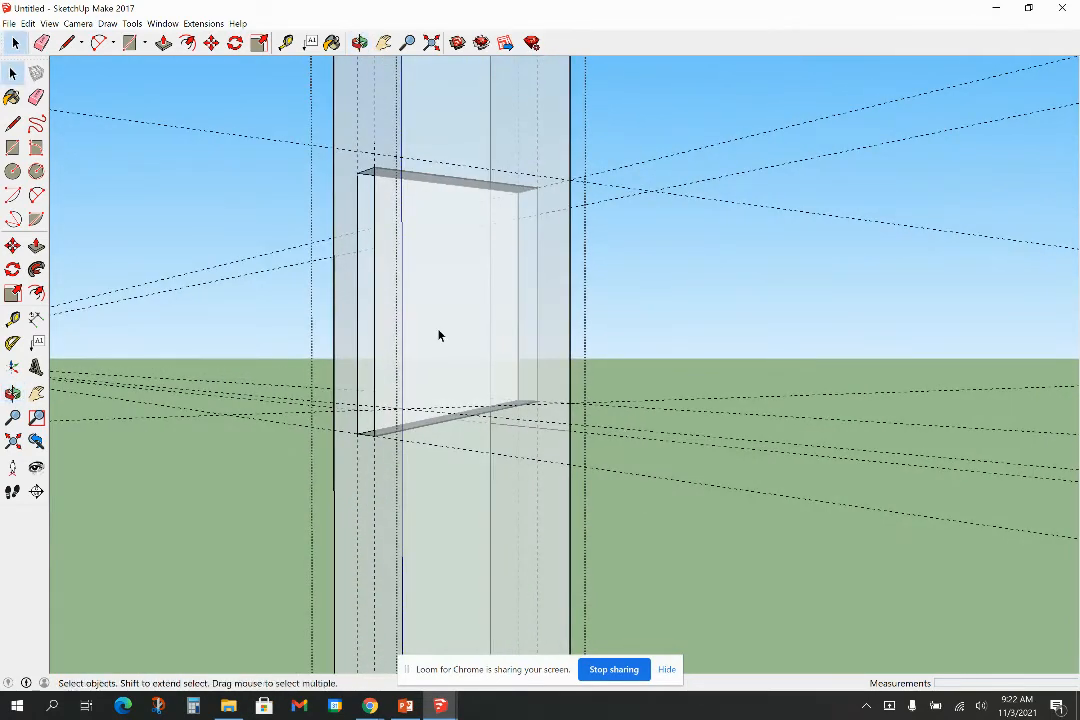
{"action": "middle_click_drag", "start_coordinate": [447, 221], "coordinate": [598, 309]}
{"action": "middle_click_drag", "start_coordinate": [357, 256], "coordinate": [571, 287]}
Turn off X-ray faces and select all of the post's connected geometry
{"action": "left_click", "coordinate": [41, 43]}
{"action": "left_click", "coordinate": [49, 23]}
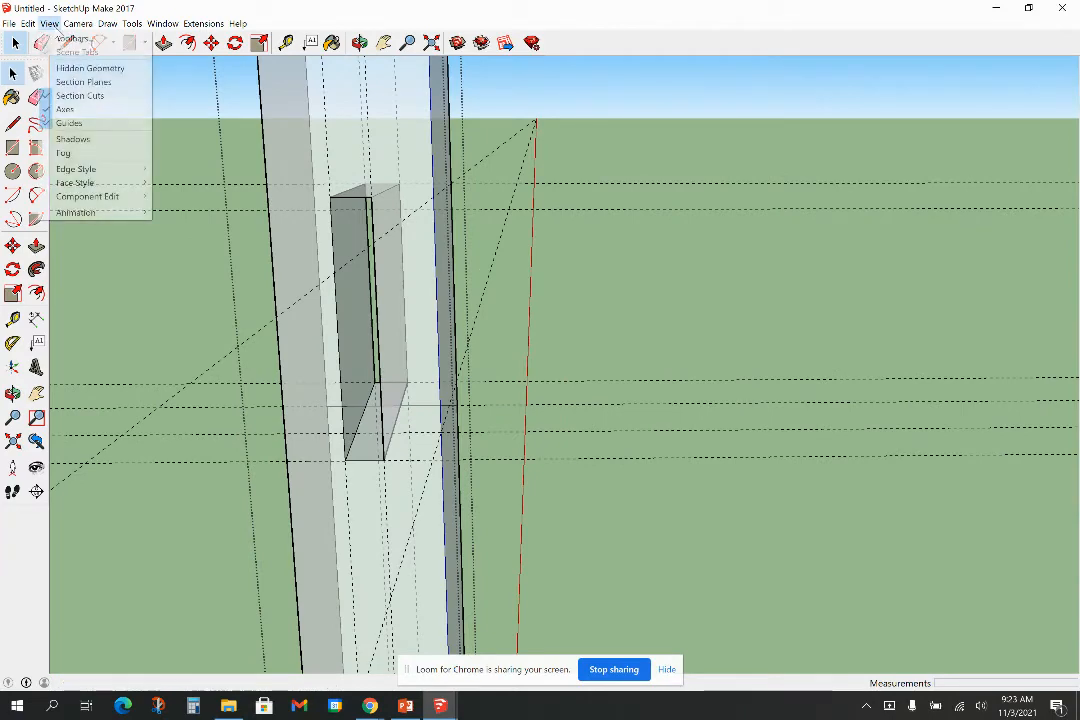
{"action": "mouse_move", "coordinate": [120, 183]}
{"action": "left_click", "coordinate": [170, 183]}
{"action": "middle_click_drag", "start_coordinate": [410, 350], "coordinate": [328, 320]}
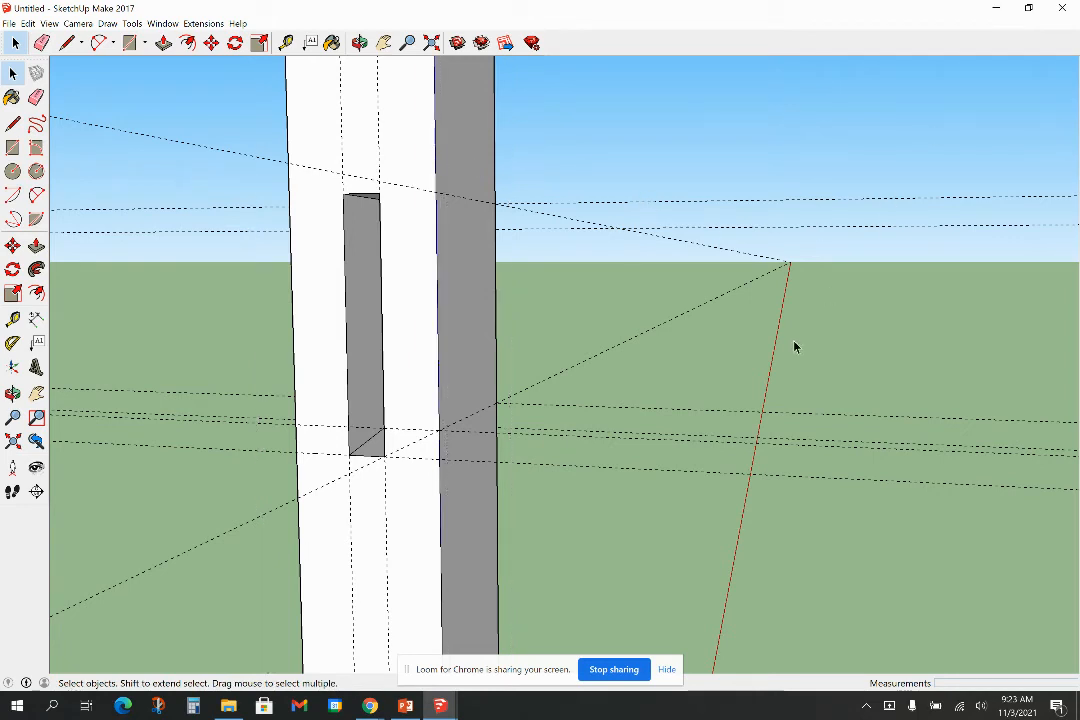
{"action": "scroll", "coordinate": [830, 480], "scroll_direction": "down", "scroll_amount": 3}
{"action": "triple_click", "coordinate": [498, 155]}
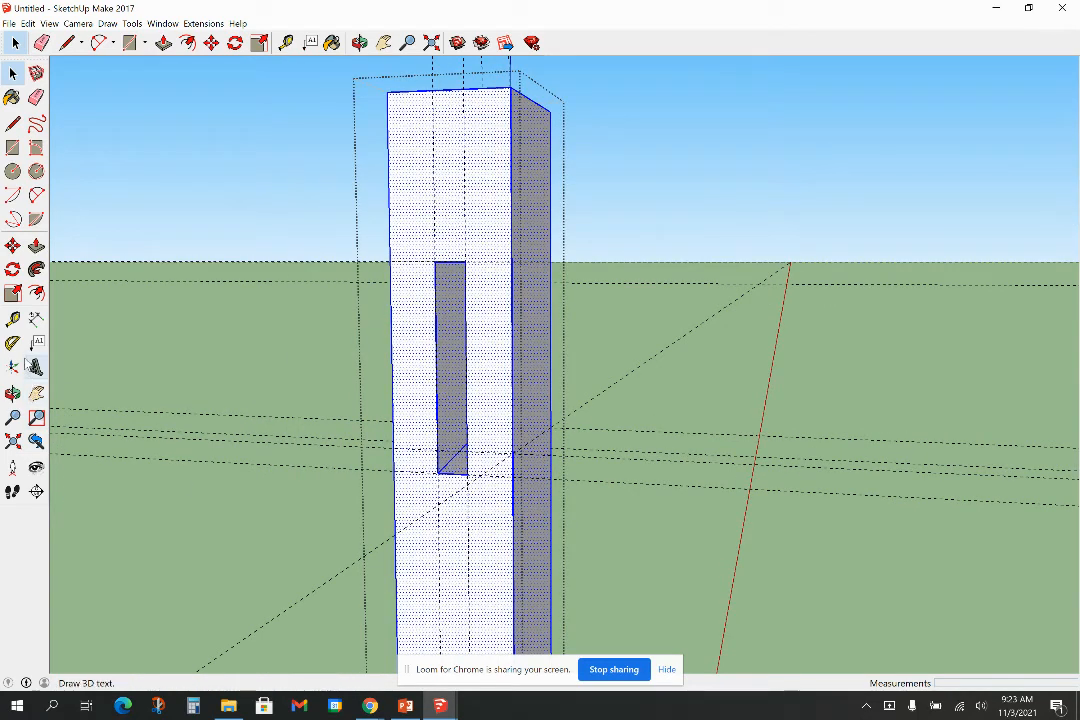
{"action": "left_click", "coordinate": [13, 318]}
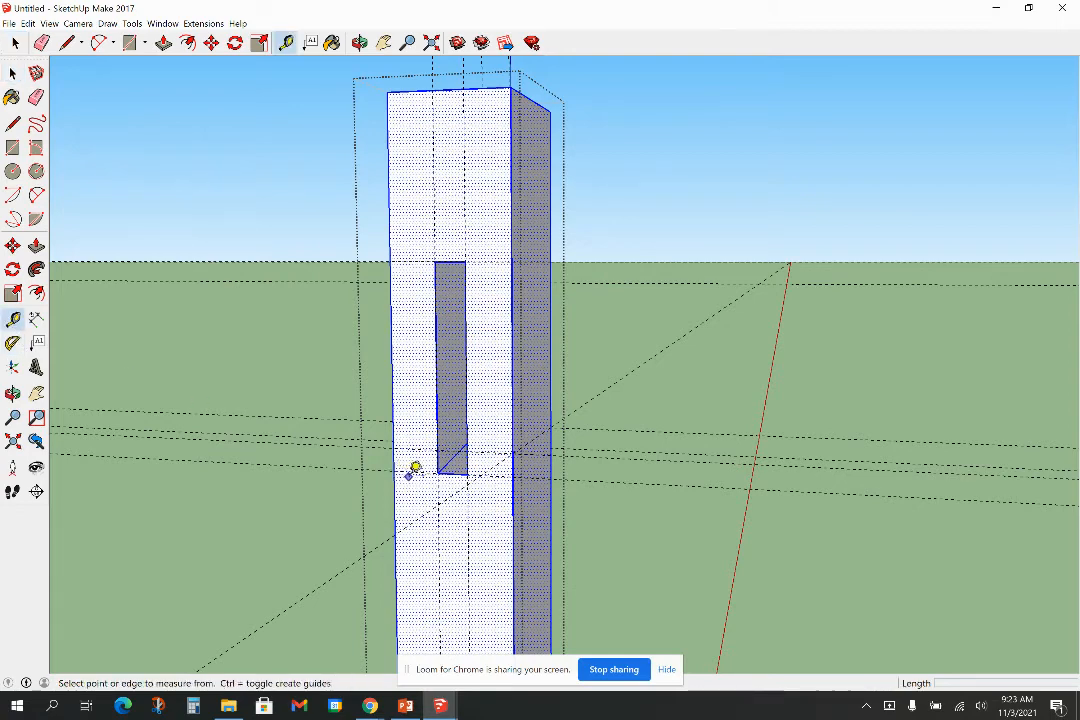
{"action": "left_click", "coordinate": [414, 465]}
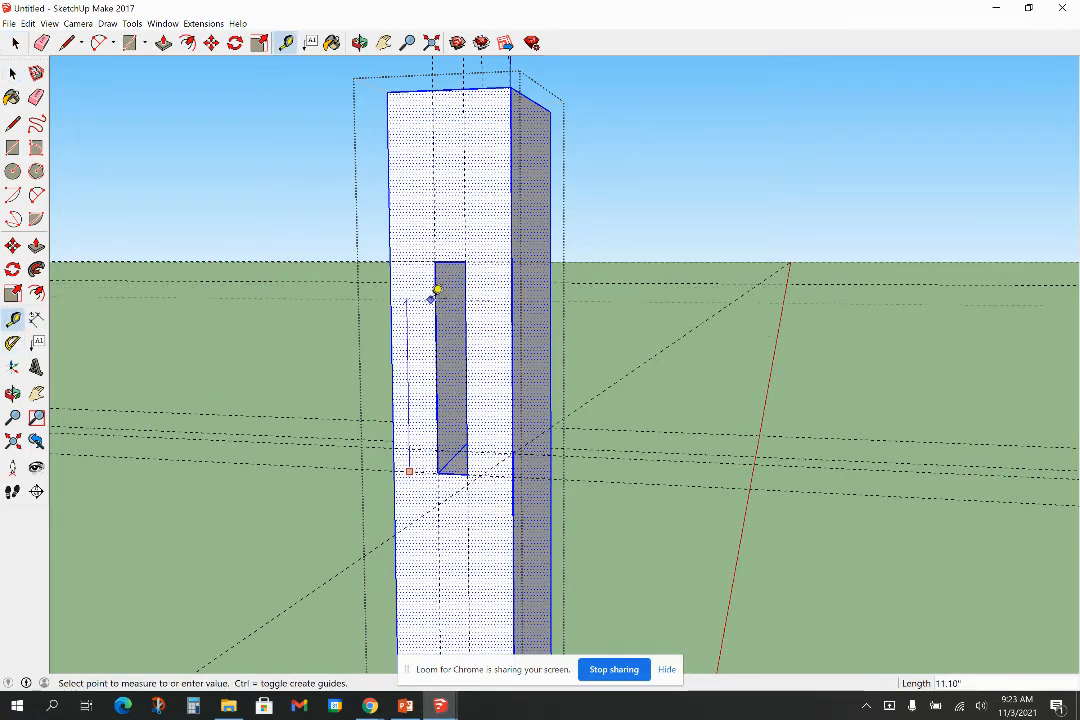
{"action": "left_click", "coordinate": [494, 260]}
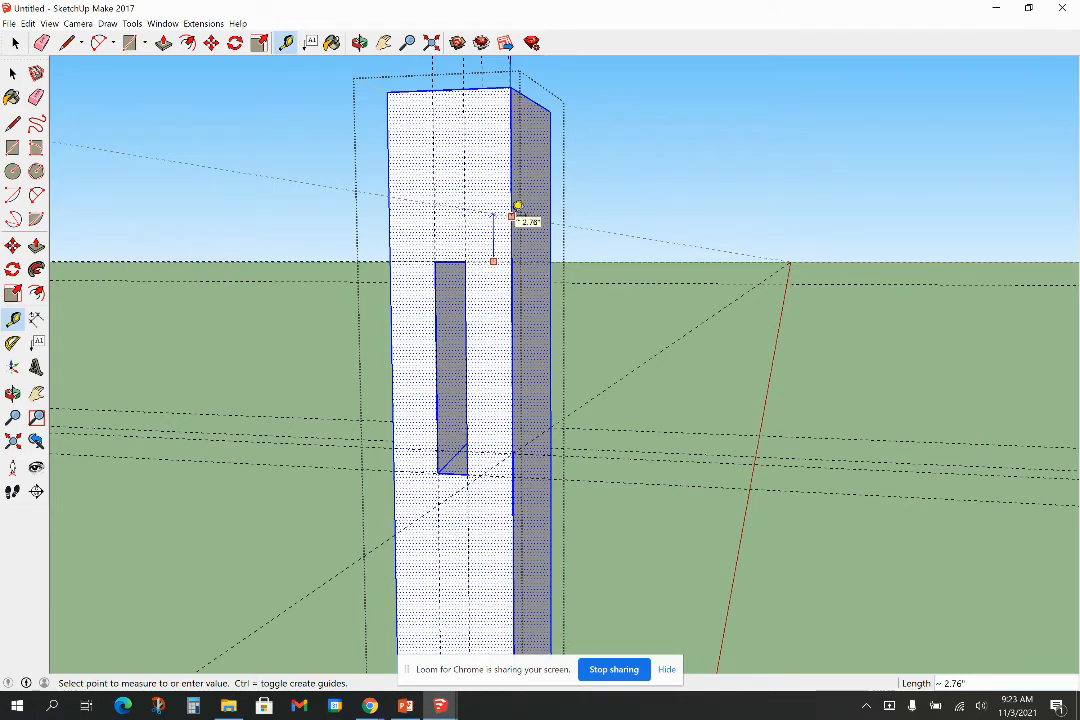
{"action": "left_click", "coordinate": [517, 206]}
{"action": "middle_click_drag", "start_coordinate": [517, 206], "coordinate": [545, 250]}
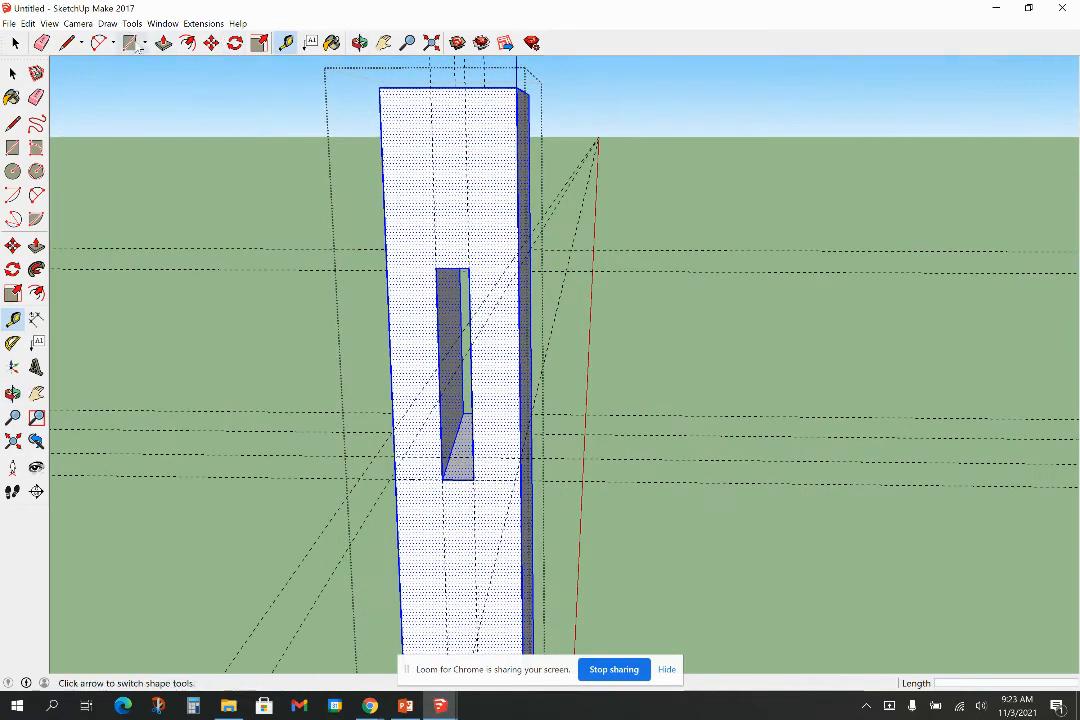
{"action": "left_click", "coordinate": [28, 23]}
{"action": "left_click", "coordinate": [55, 38]}
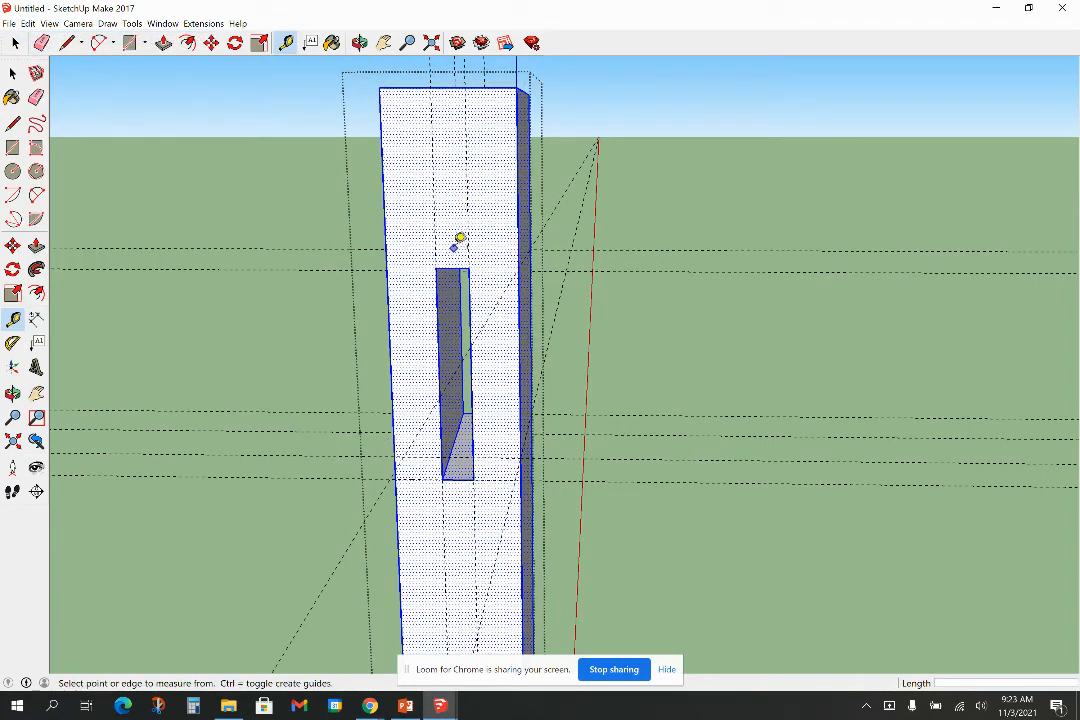
Place a horizontal guide 10.5" below the post's top edge at the mortise's upper end, and another 1" above it
{"action": "left_click", "coordinate": [412, 88]}
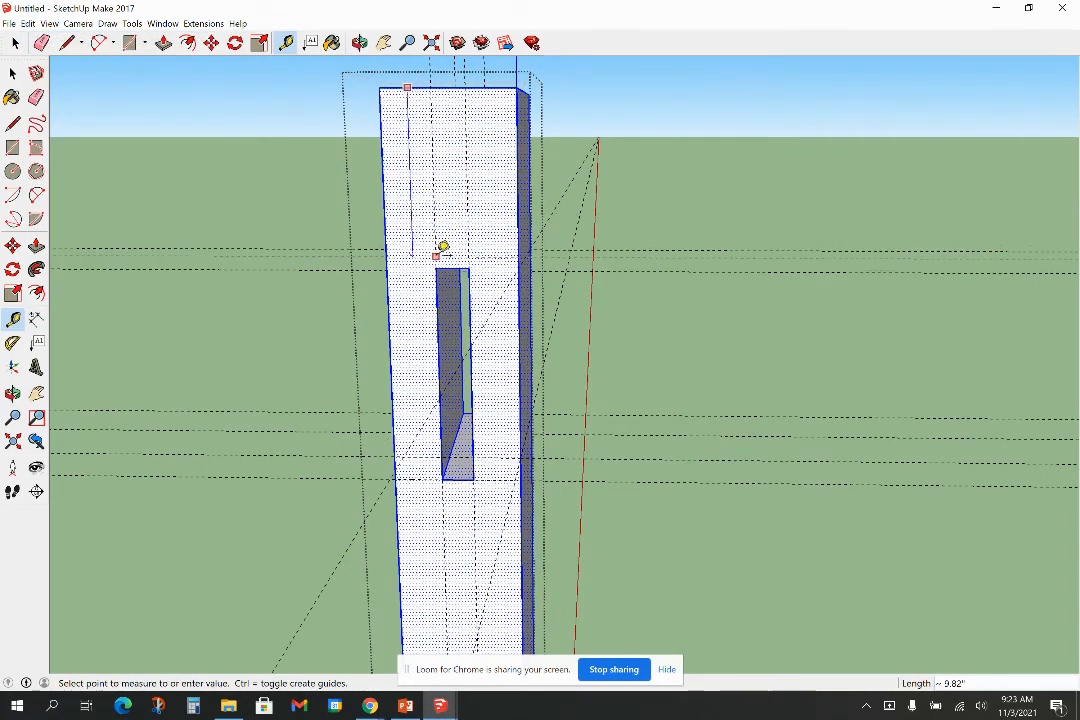
{"action": "left_click", "coordinate": [407, 265]}
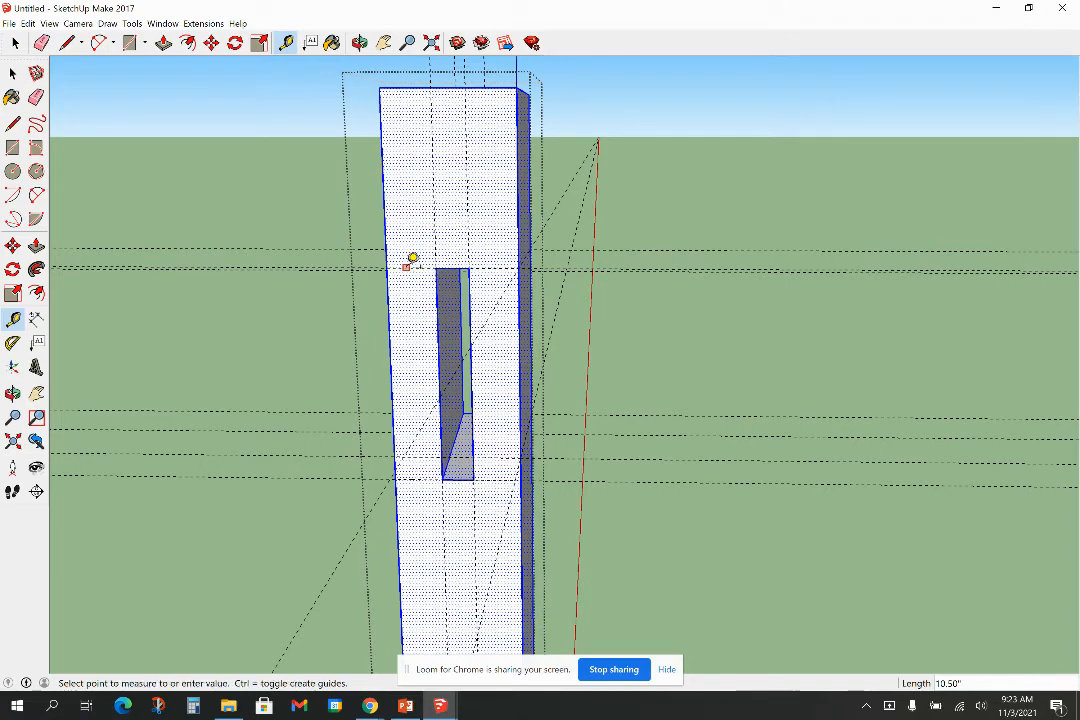
{"action": "key", "text": "Return"}
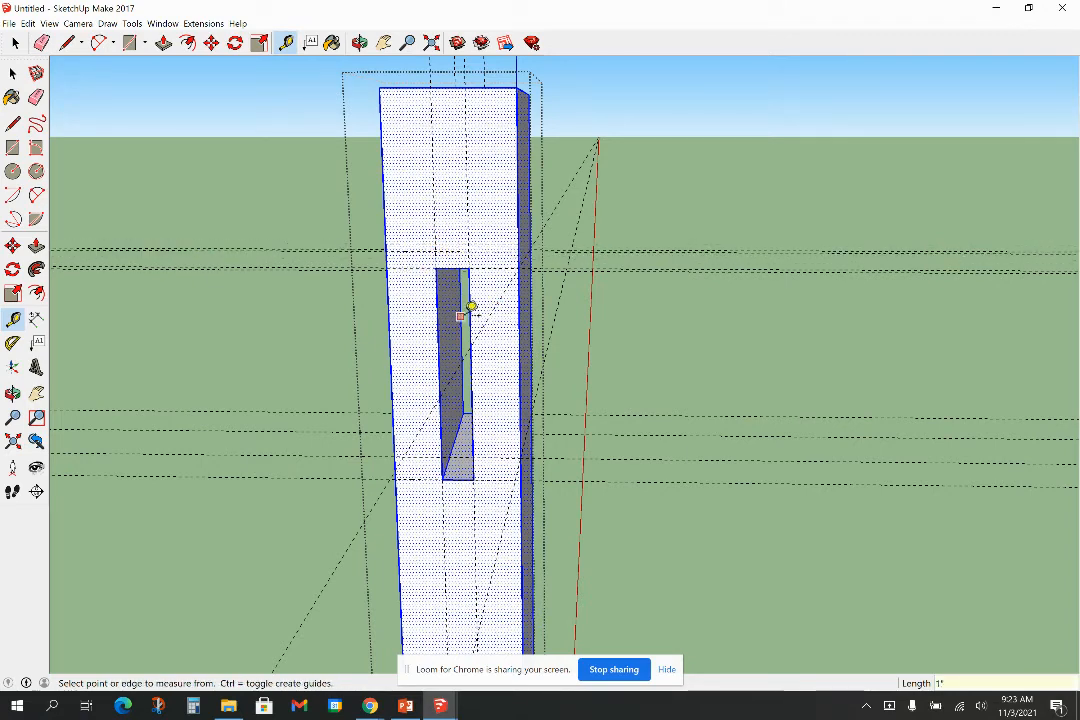
Outline a 1" tall rectangle directly above the mortise's upper end, in line with its sides
{"action": "left_click", "coordinate": [12, 122]}
{"action": "left_click", "coordinate": [436, 267]}
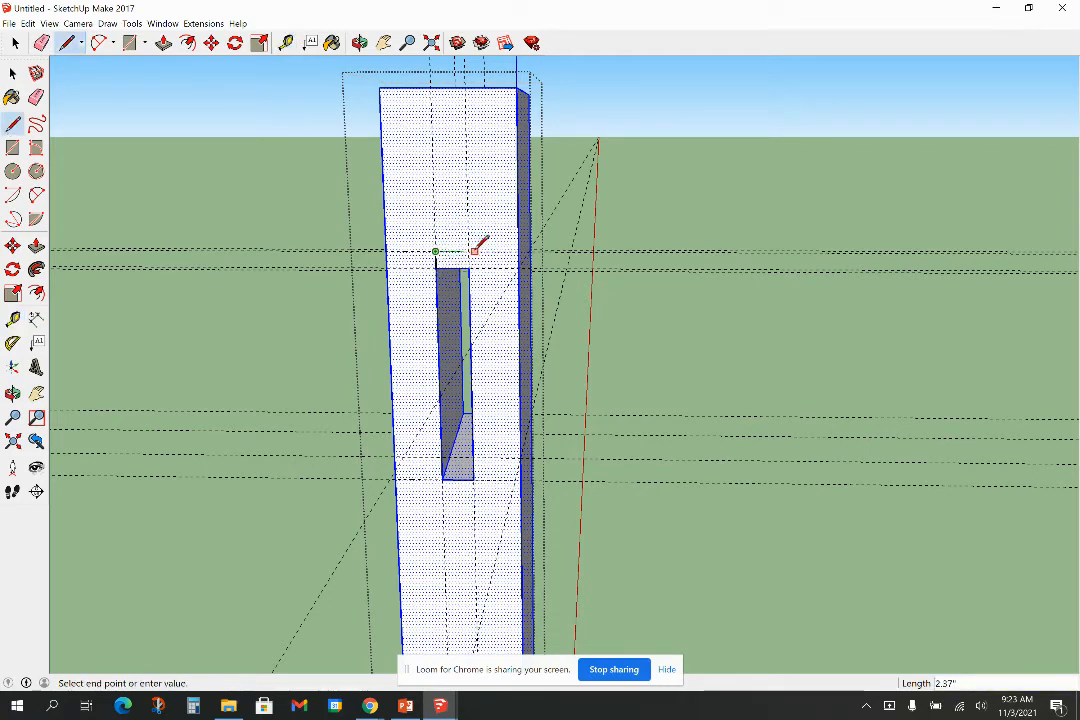
{"action": "left_click", "coordinate": [468, 251]}
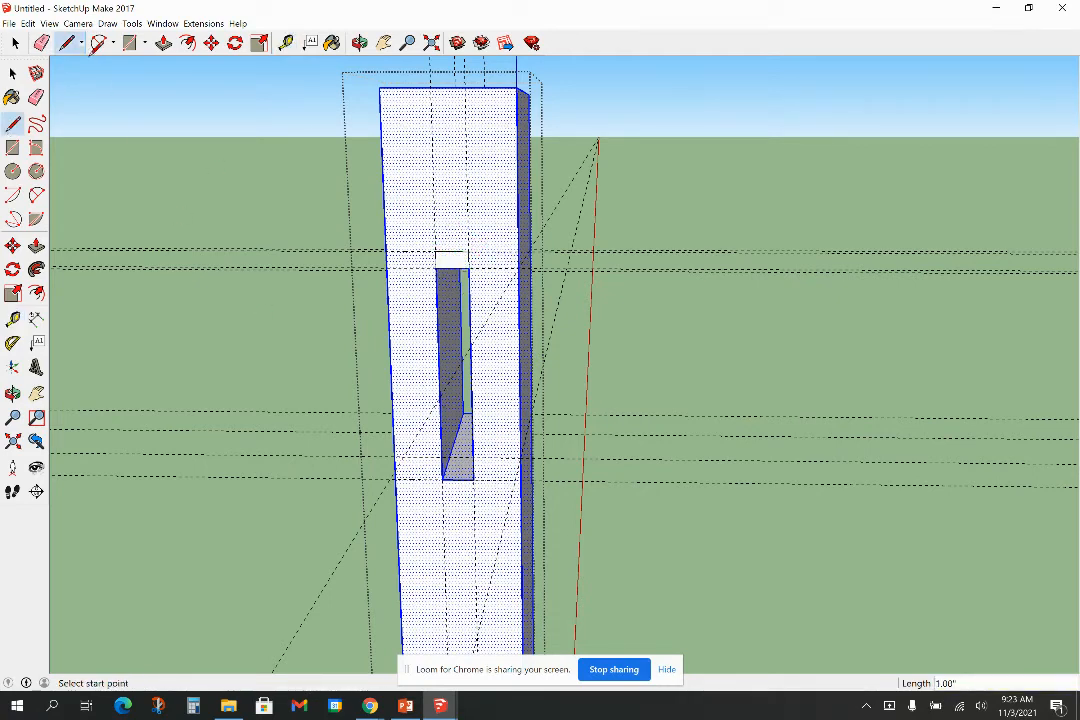
Turn on X-ray faces and draw two sloped lines from the upper outline's top corners to the mortise's top corners on the far face
{"action": "left_click", "coordinate": [52, 24]}
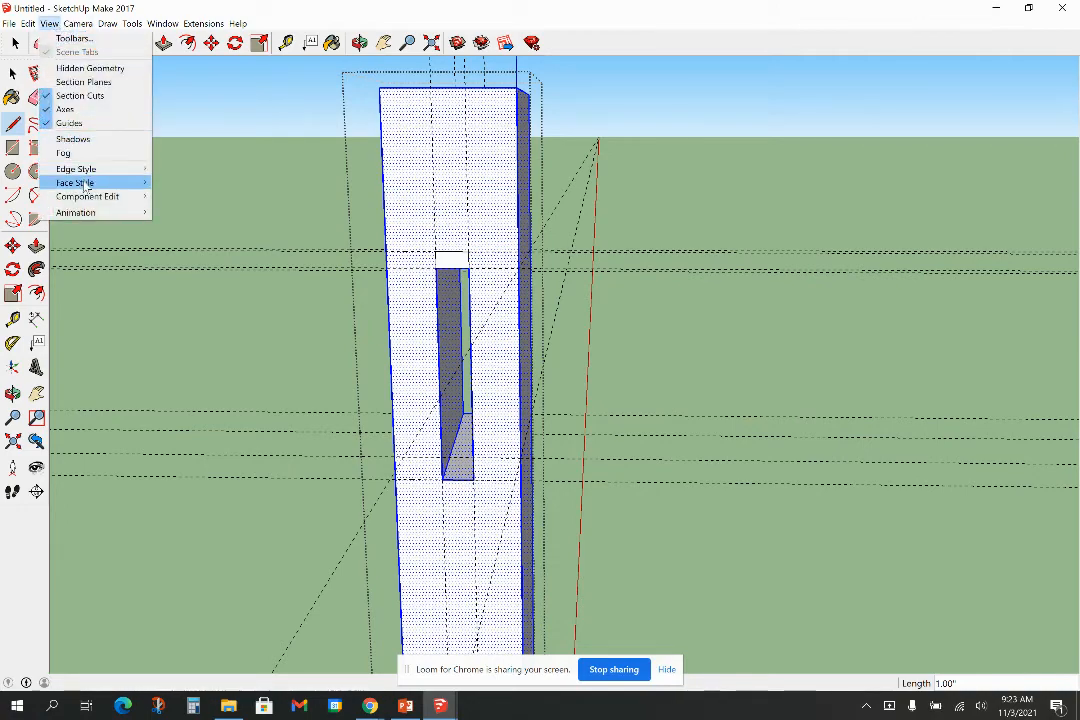
{"action": "mouse_move", "coordinate": [84, 183]}
{"action": "left_click", "coordinate": [177, 183]}
{"action": "middle_click_drag", "start_coordinate": [447, 257], "coordinate": [529, 311]}
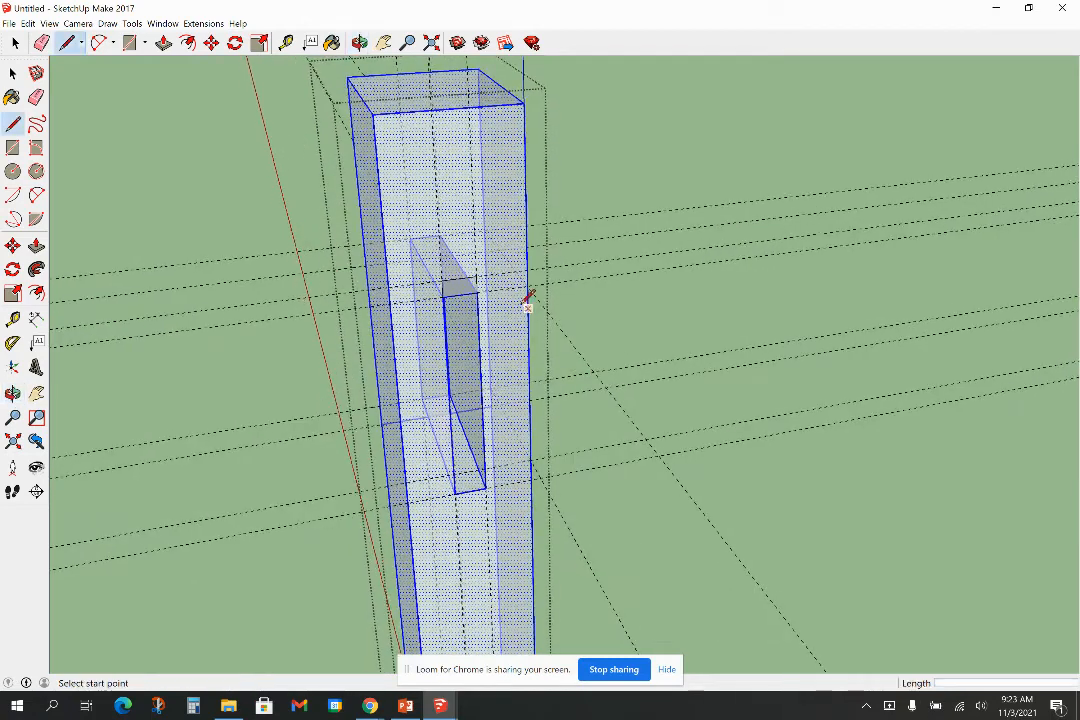
{"action": "left_click", "coordinate": [474, 272]}
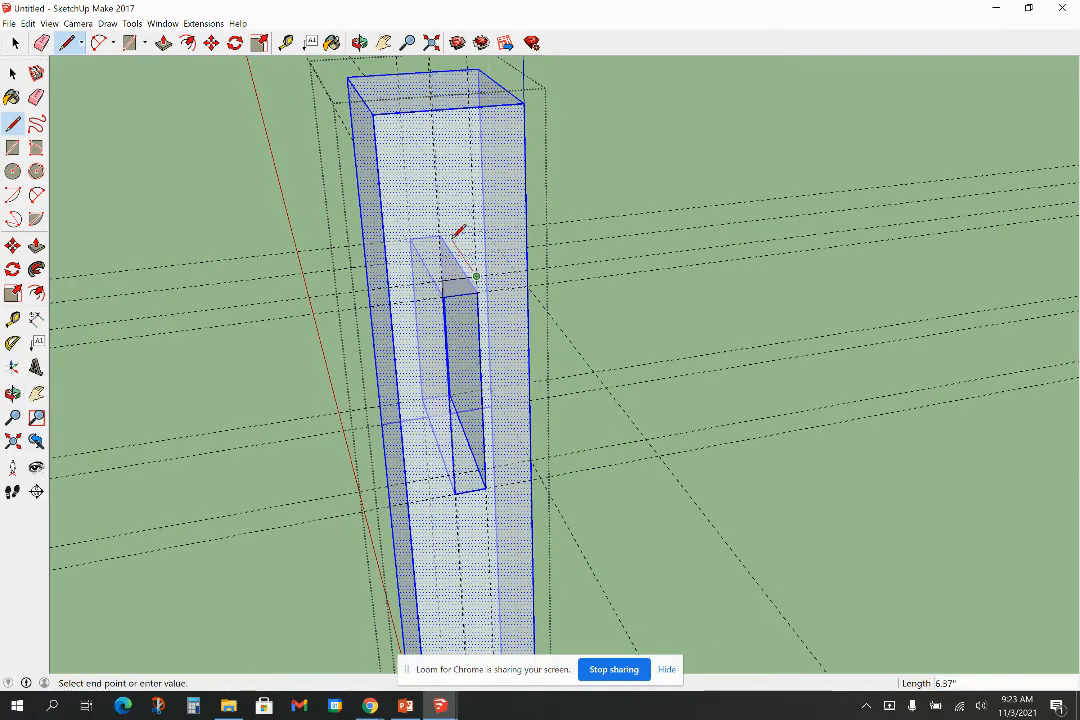
{"action": "left_click", "coordinate": [445, 236]}
{"action": "left_click", "coordinate": [441, 278]}
{"action": "left_click", "coordinate": [437, 240]}
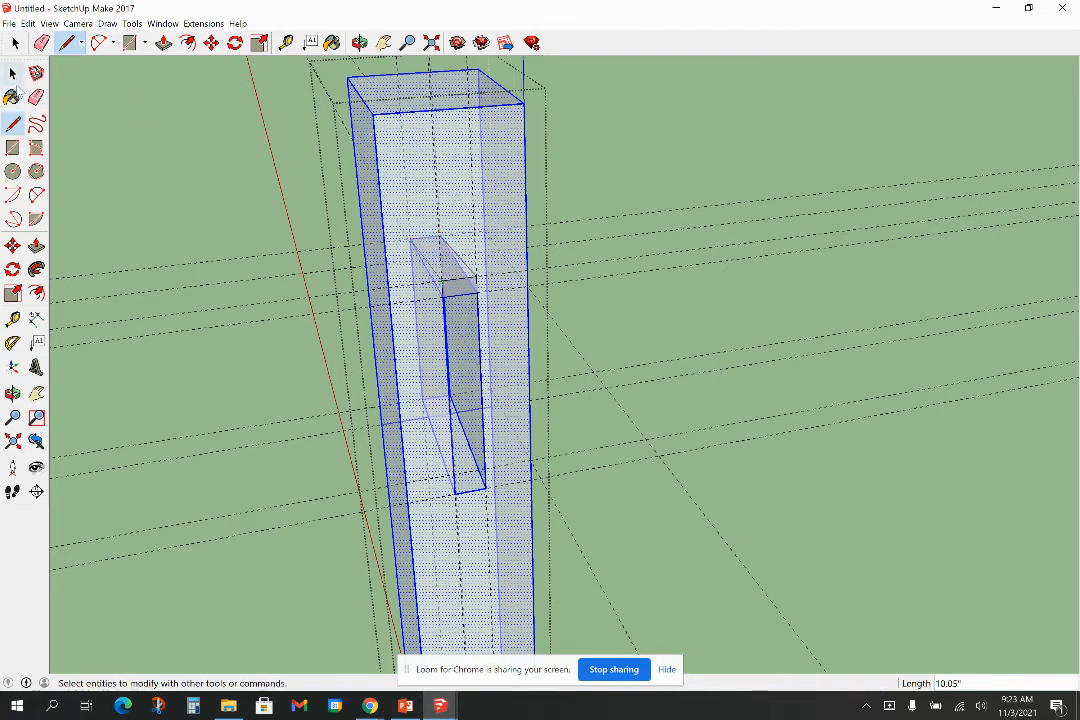
{"action": "left_click", "coordinate": [12, 73]}
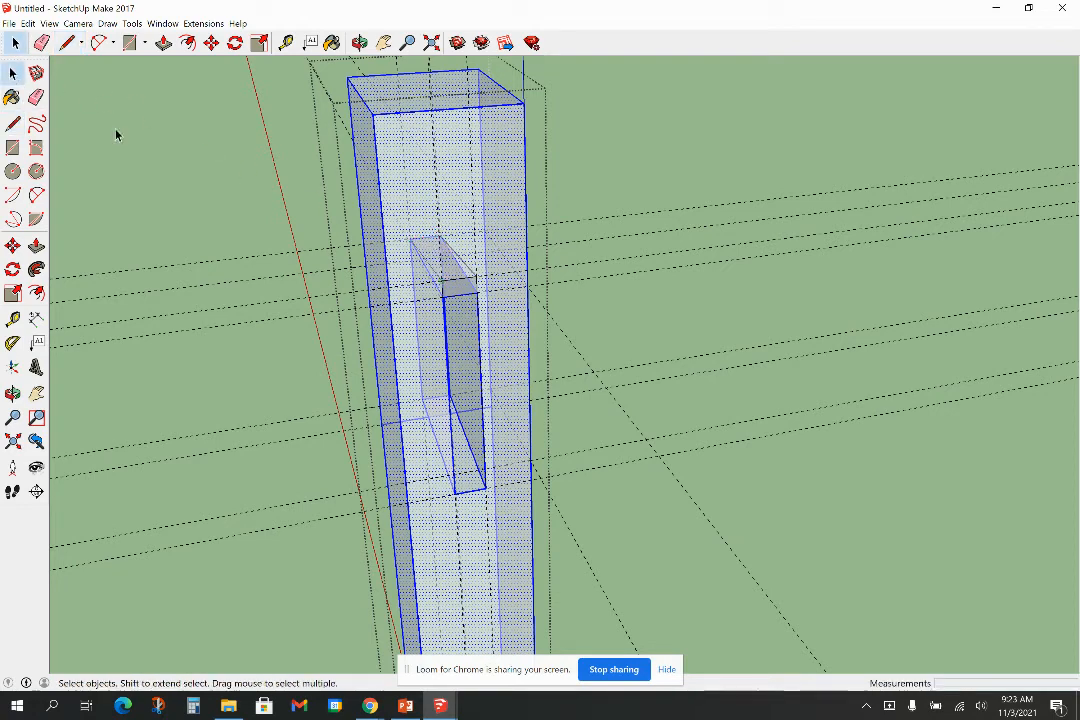
Delete the leftover edge and face closing off the mortise's sloped upper end
{"action": "left_click", "coordinate": [460, 298]}
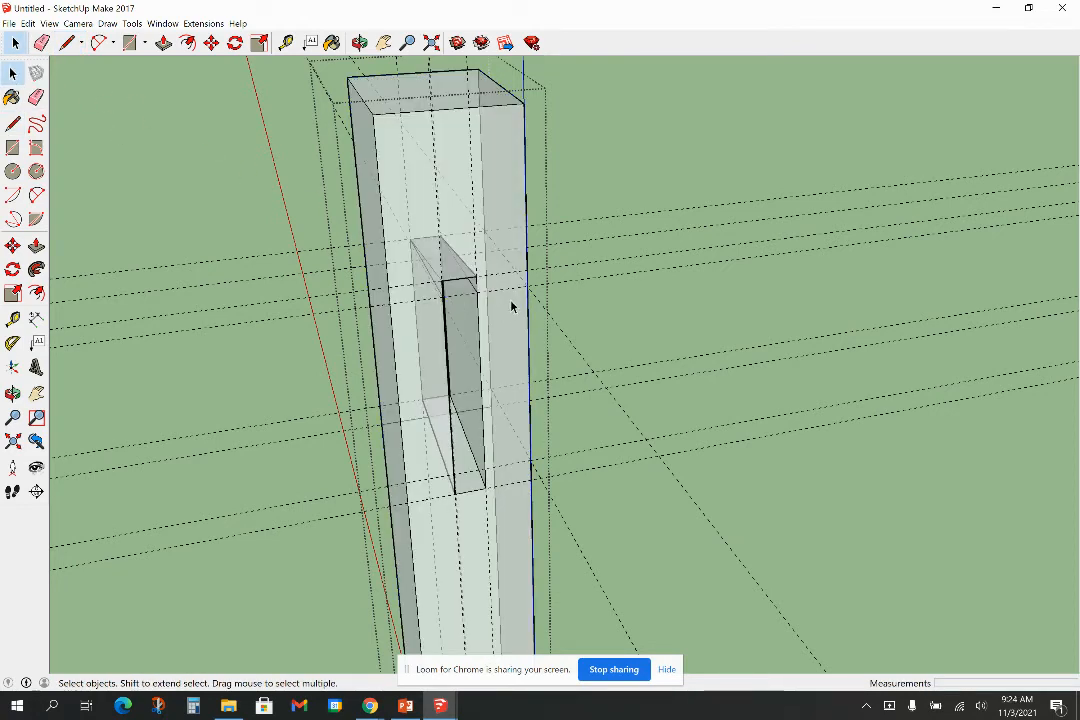
{"action": "middle_click_drag", "start_coordinate": [489, 313], "coordinate": [492, 190]}
{"action": "scroll", "coordinate": [446, 306], "scroll_direction": "up", "scroll_amount": 5}
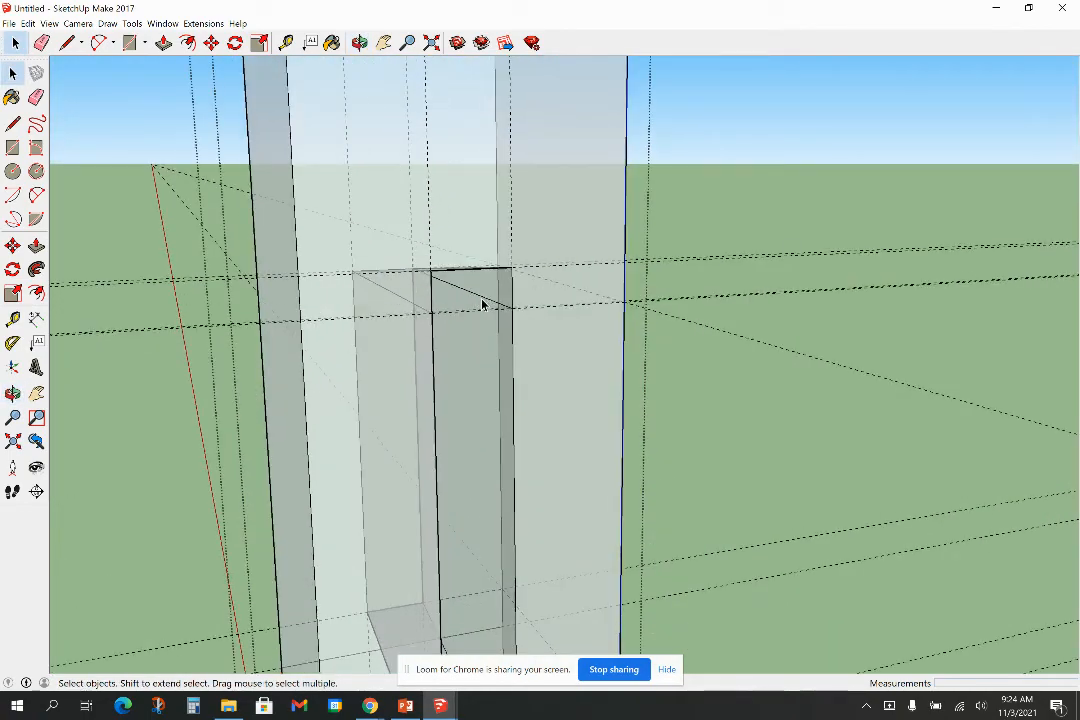
{"action": "left_click", "coordinate": [482, 301]}
{"action": "key", "text": "Delete"}
{"action": "middle_click_drag", "start_coordinate": [412, 306], "coordinate": [790, 385]}
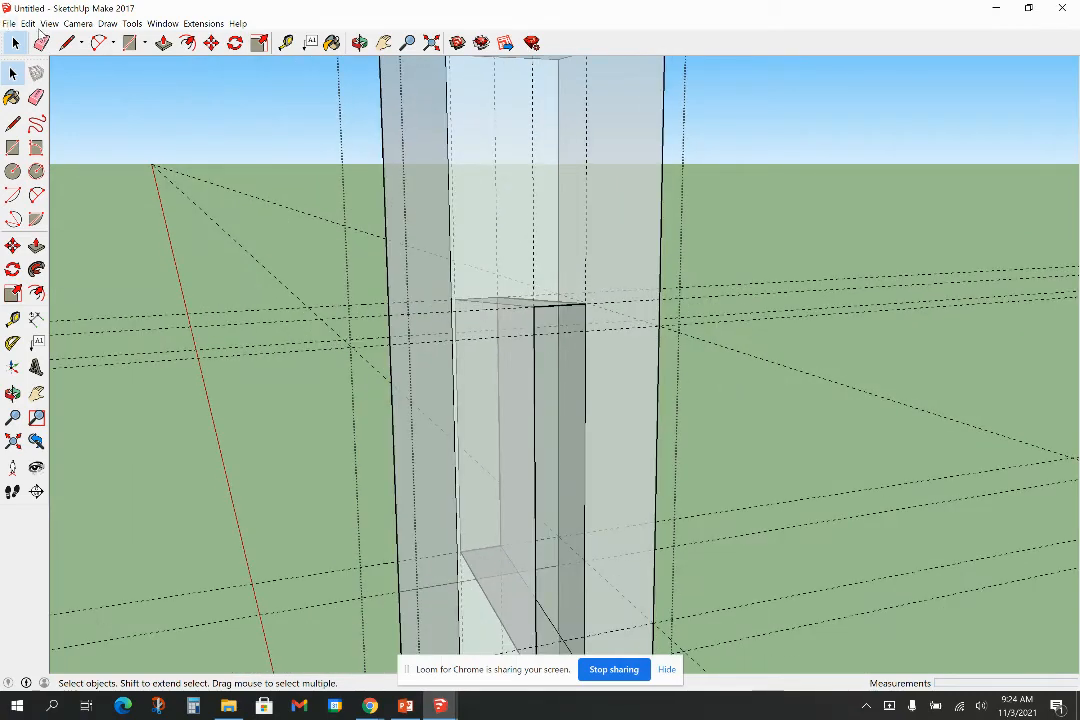
Turn off X-ray faces and delete all guides
{"action": "left_click", "coordinate": [48, 23]}
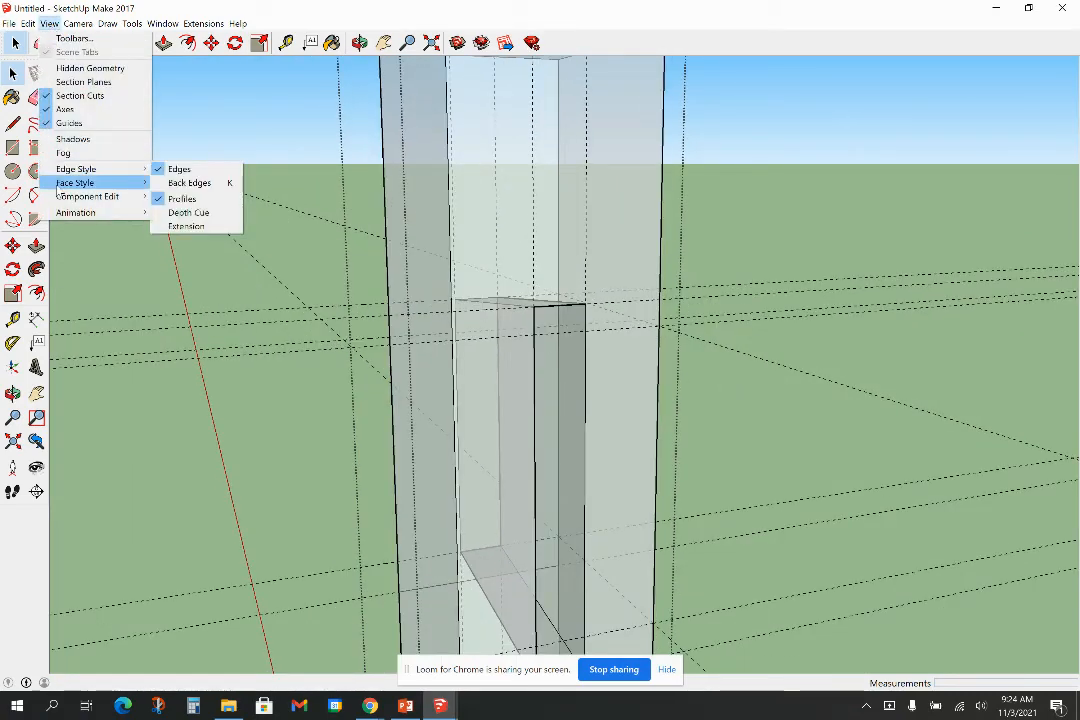
{"action": "left_click", "coordinate": [178, 182]}
{"action": "scroll", "coordinate": [700, 335], "scroll_direction": "down", "scroll_amount": 3}
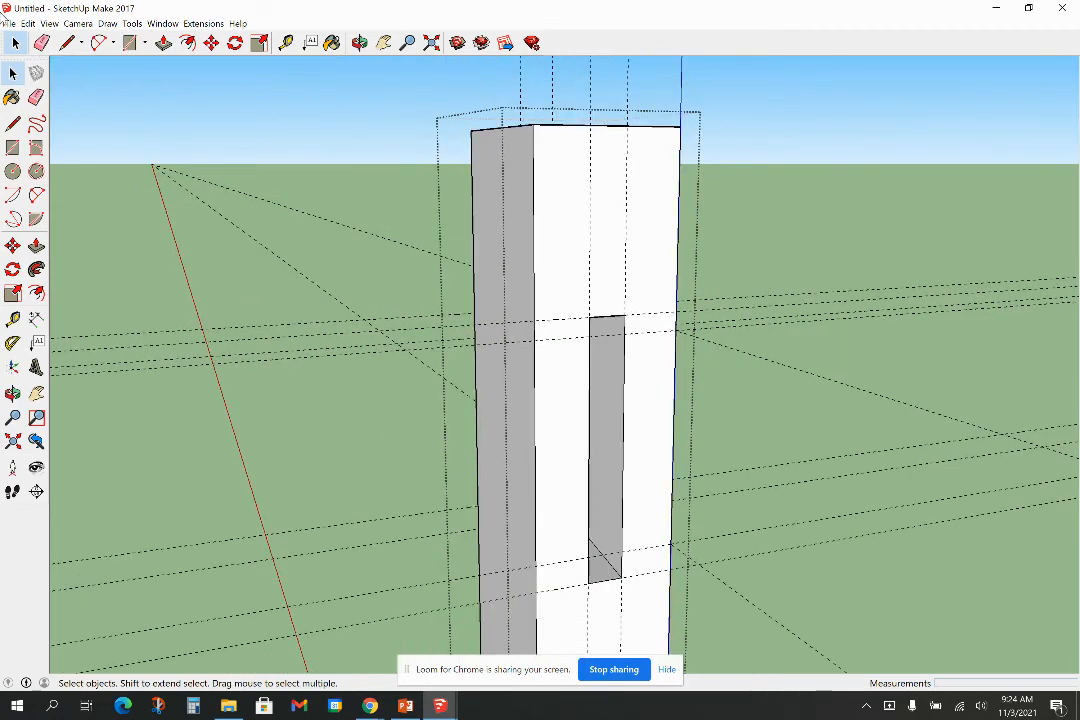
{"action": "left_click", "coordinate": [33, 25]}
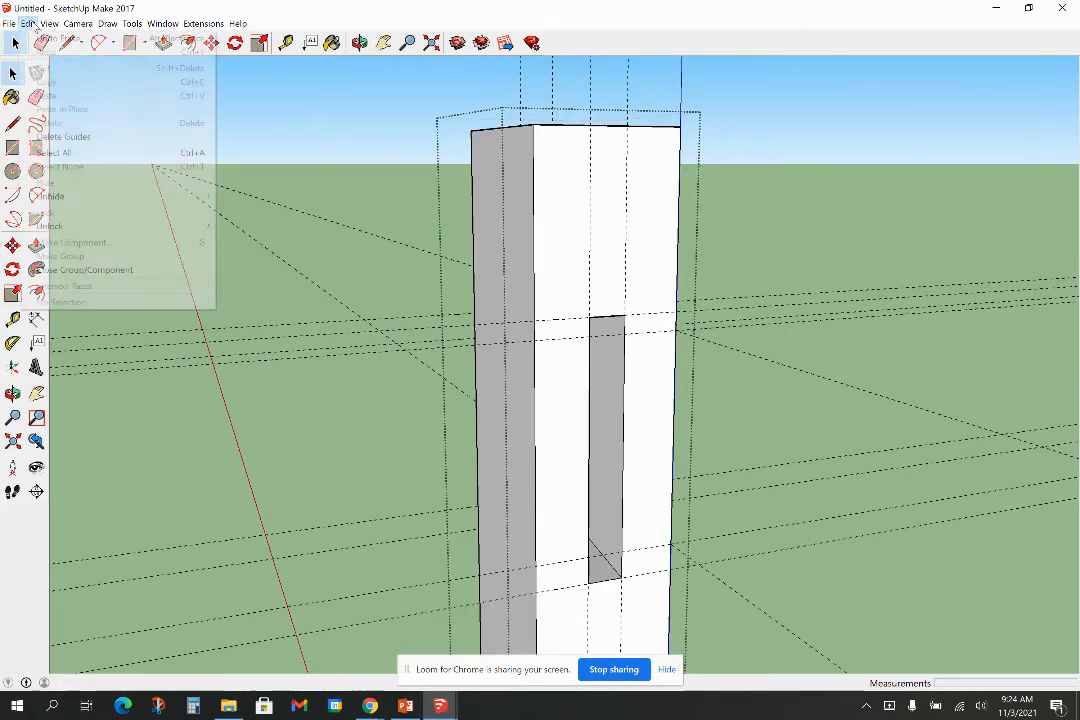
{"action": "left_click", "coordinate": [58, 116]}
Examine the mortise's sloped top and bottom ends from several sides, with X-ray faces temporarily turned on
{"action": "middle_click_drag", "start_coordinate": [882, 347], "coordinate": [262, 301]}
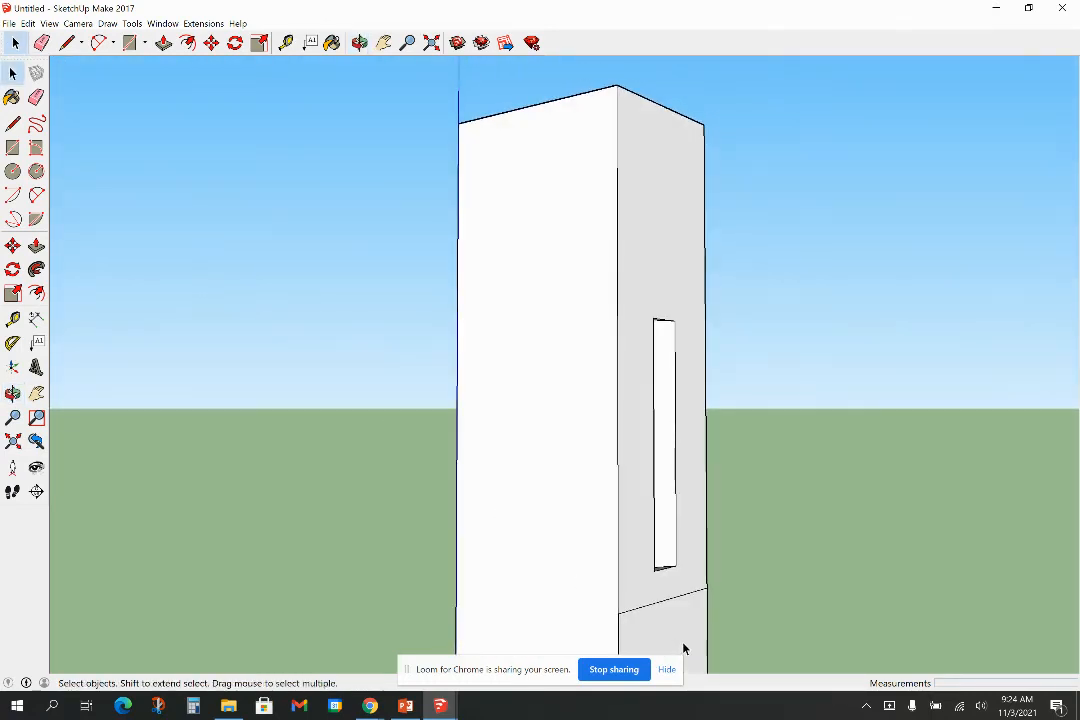
{"action": "middle_click_drag", "start_coordinate": [711, 609], "coordinate": [644, 492]}
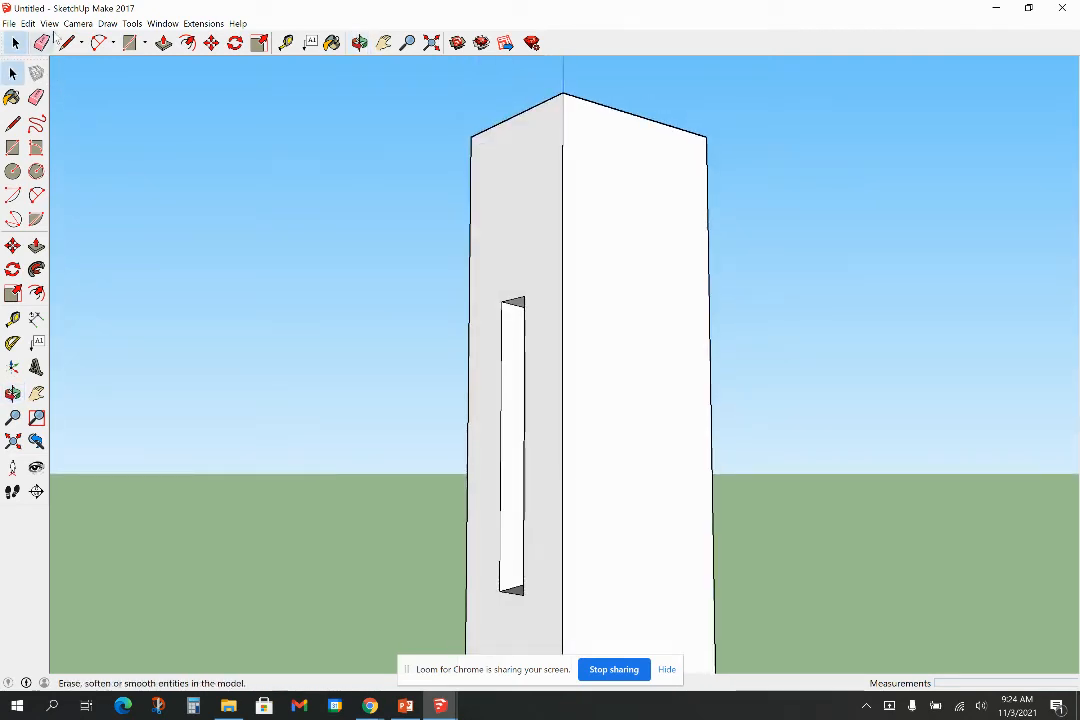
{"action": "left_click", "coordinate": [49, 23]}
{"action": "mouse_move", "coordinate": [100, 182]}
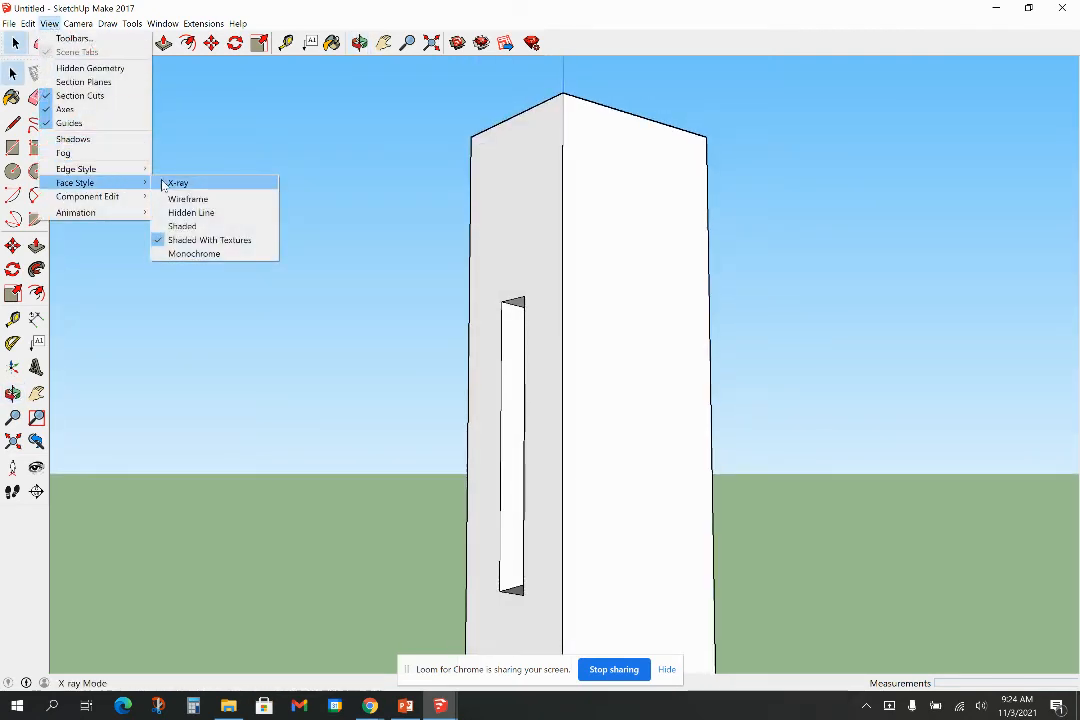
{"action": "left_click", "coordinate": [165, 183]}
{"action": "middle_click_drag", "start_coordinate": [668, 290], "coordinate": [412, 338]}
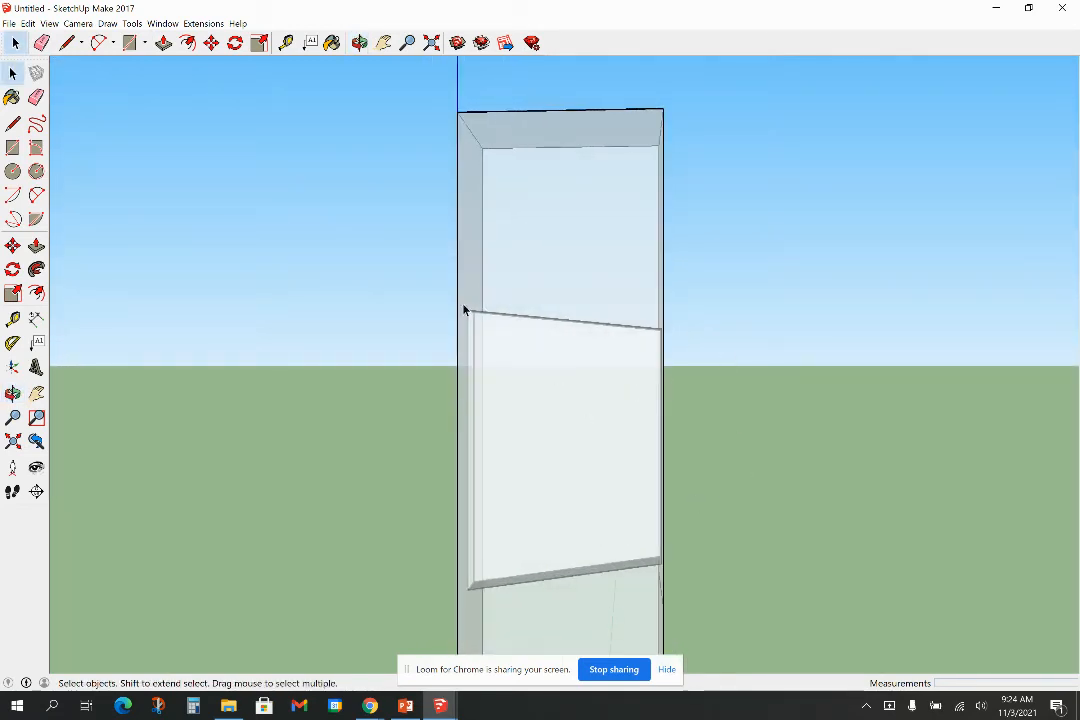
{"action": "left_click", "coordinate": [49, 23]}
{"action": "mouse_move", "coordinate": [100, 183]}
{"action": "left_click", "coordinate": [178, 183]}
{"action": "middle_click_drag", "start_coordinate": [460, 251], "coordinate": [306, 321]}
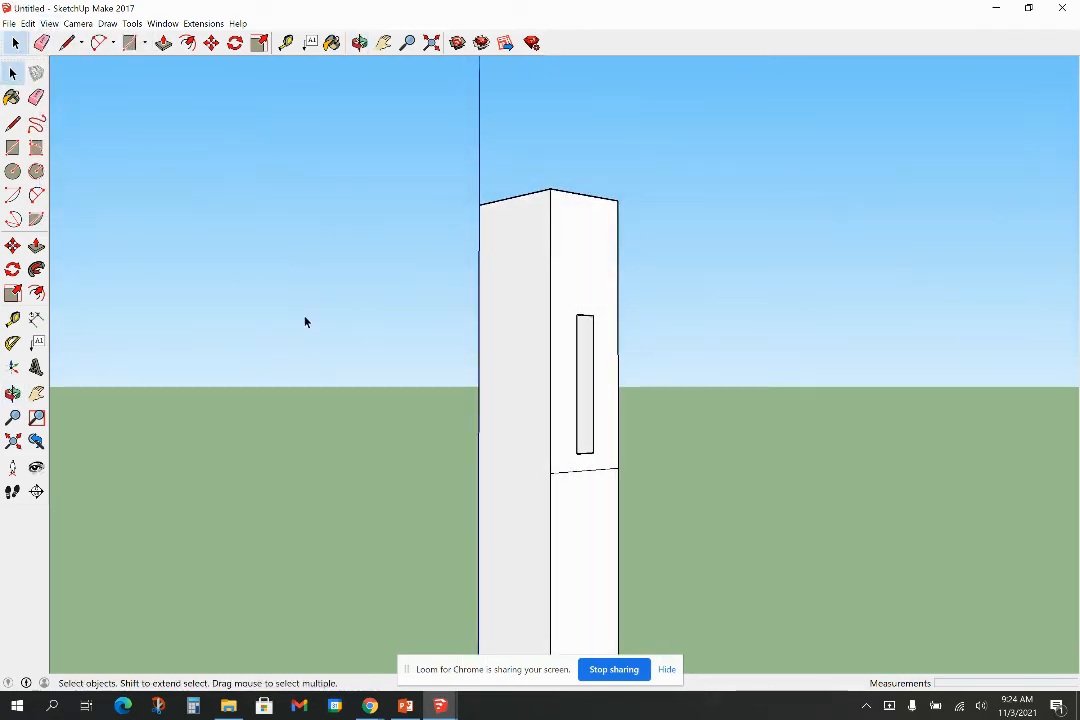
Select the post's geometry and place horizontal guides 24" below the top edge on the mortised face and the adjacent wide face
{"action": "left_click", "coordinate": [575, 275]}
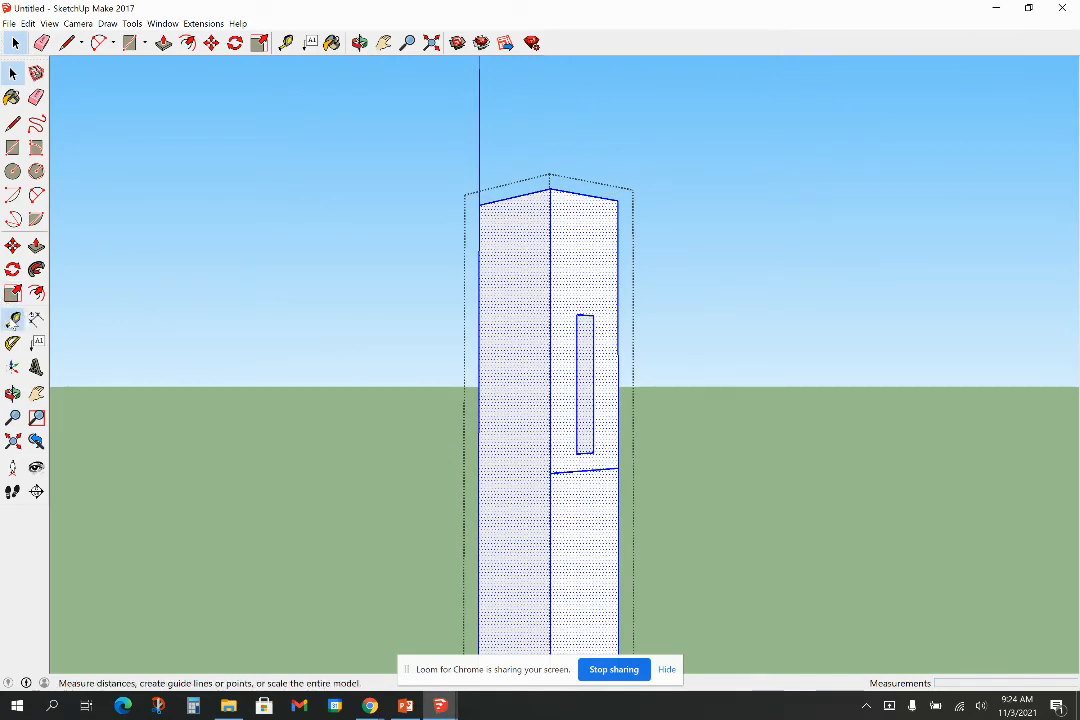
{"action": "left_click", "coordinate": [13, 319]}
{"action": "left_click", "coordinate": [587, 189]}
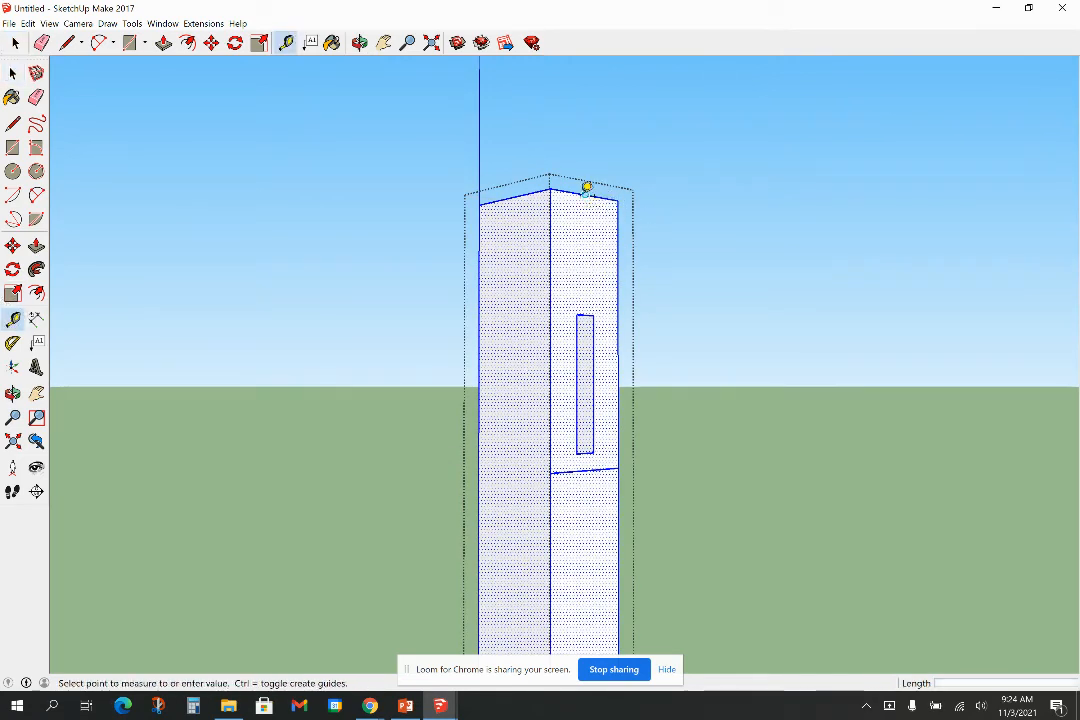
{"action": "left_click", "coordinate": [580, 465]}
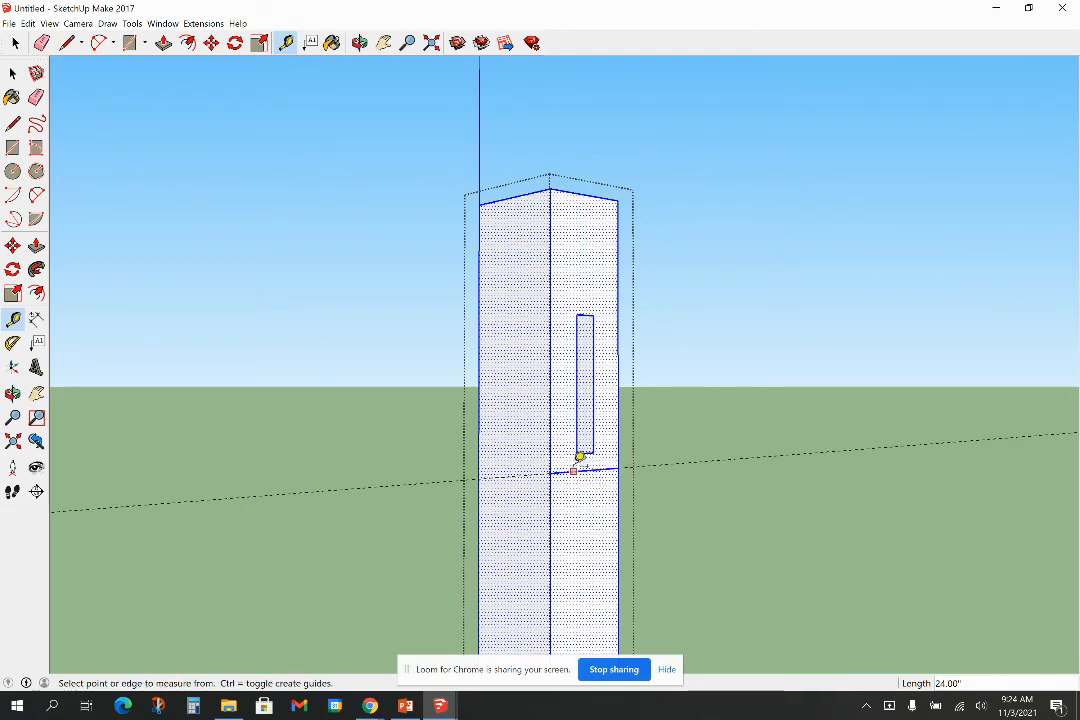
{"action": "left_click", "coordinate": [515, 189]}
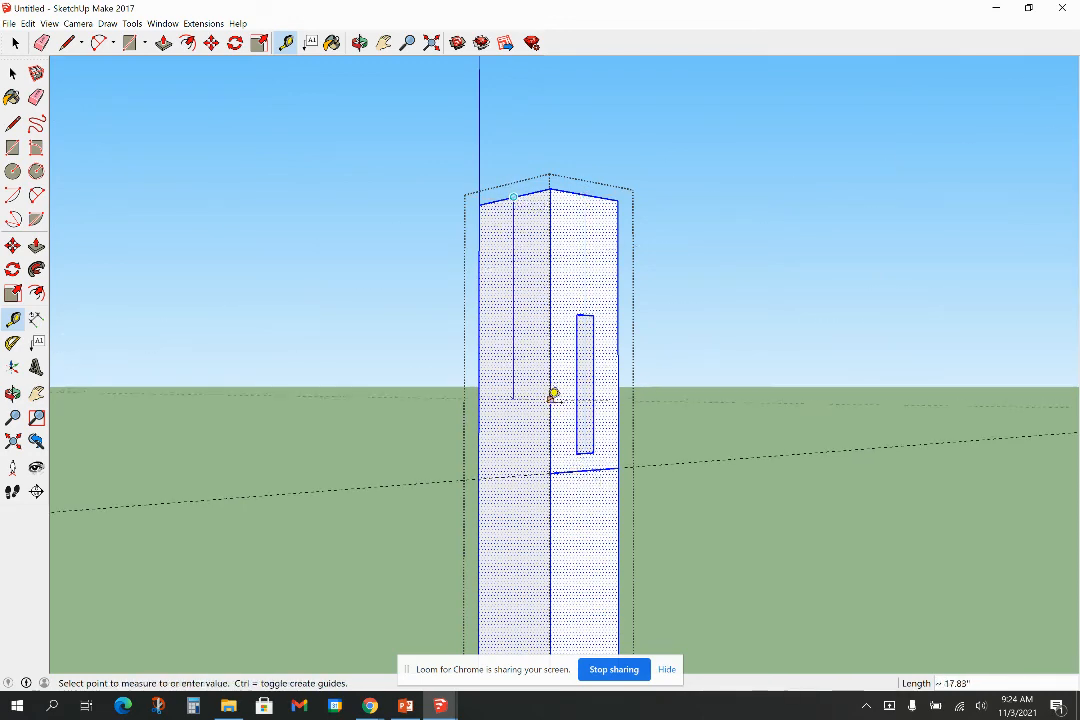
{"action": "left_click", "coordinate": [553, 466]}
Place a vertical guide on the wide face, 1.25" in from the corner edge shared with the mortised face
{"action": "middle_click_drag", "start_coordinate": [547, 414], "coordinate": [818, 465]}
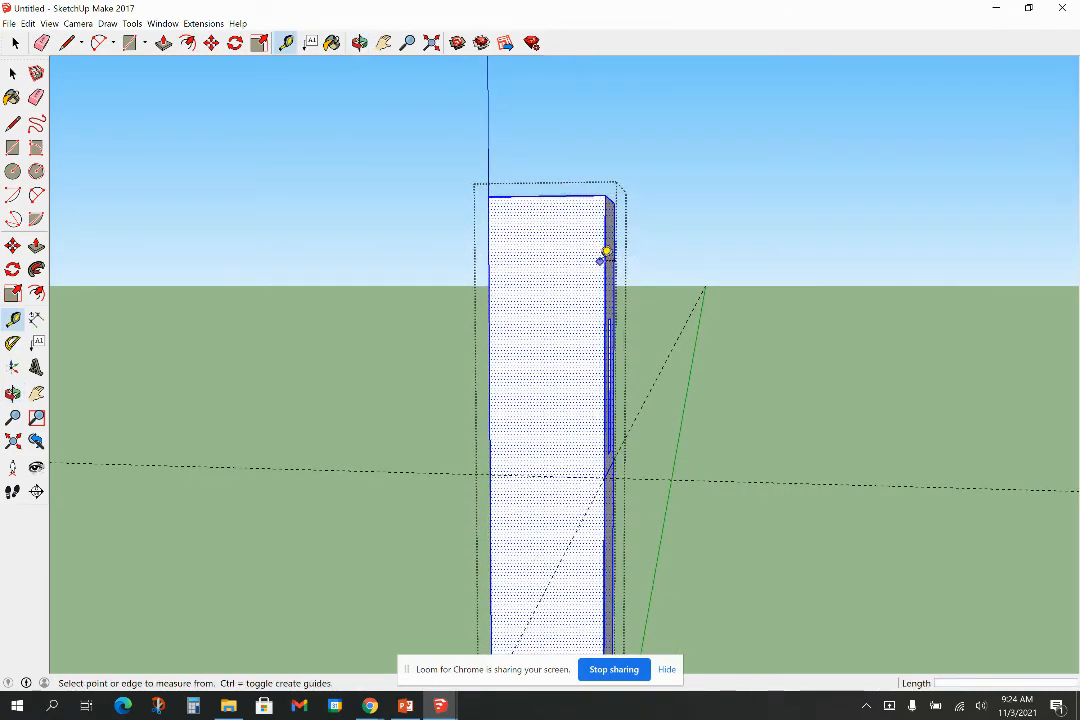
{"action": "left_click", "coordinate": [607, 259]}
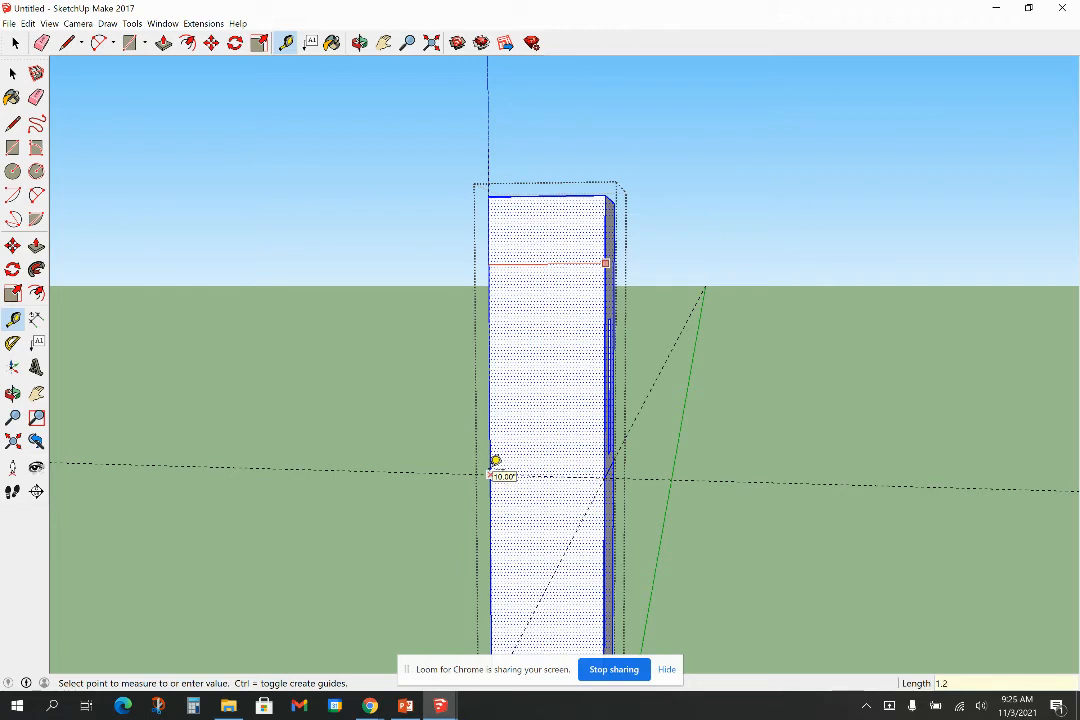
{"action": "left_click", "coordinate": [495, 461]}
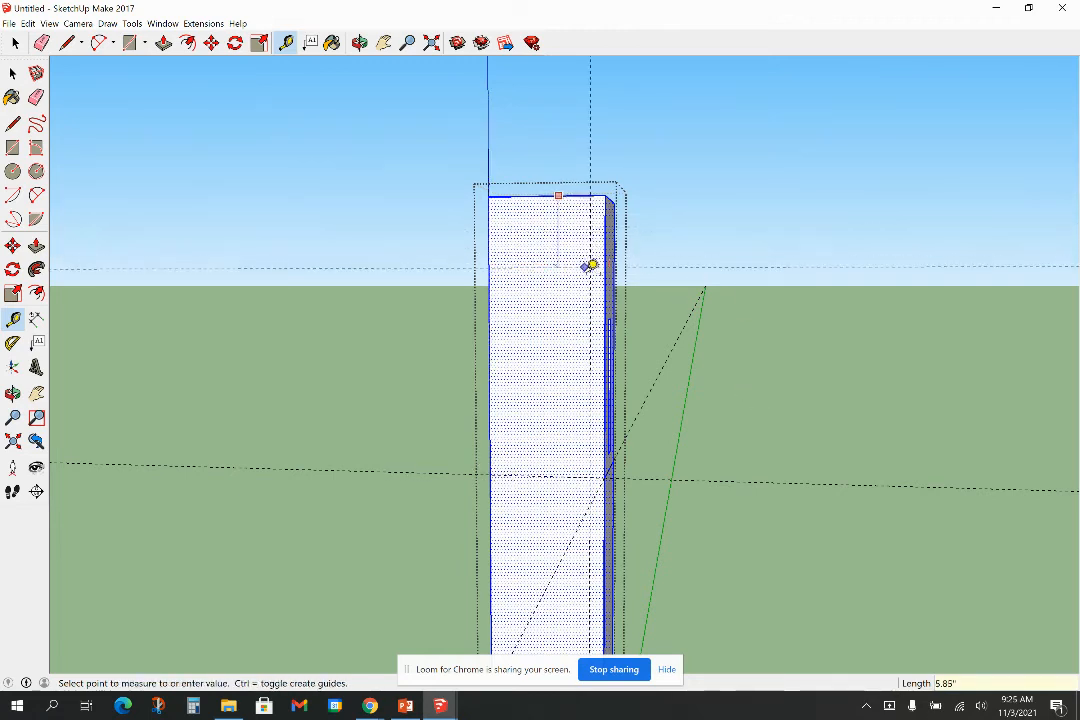
Place horizontal guides 10.5" below the post's top edge on the mortised face and at the same height on the adjacent wide face
{"action": "key", "text": "o"}
{"action": "left_click_drag", "start_coordinate": [595, 320], "coordinate": [335, 320]}
{"action": "key", "text": "t"}
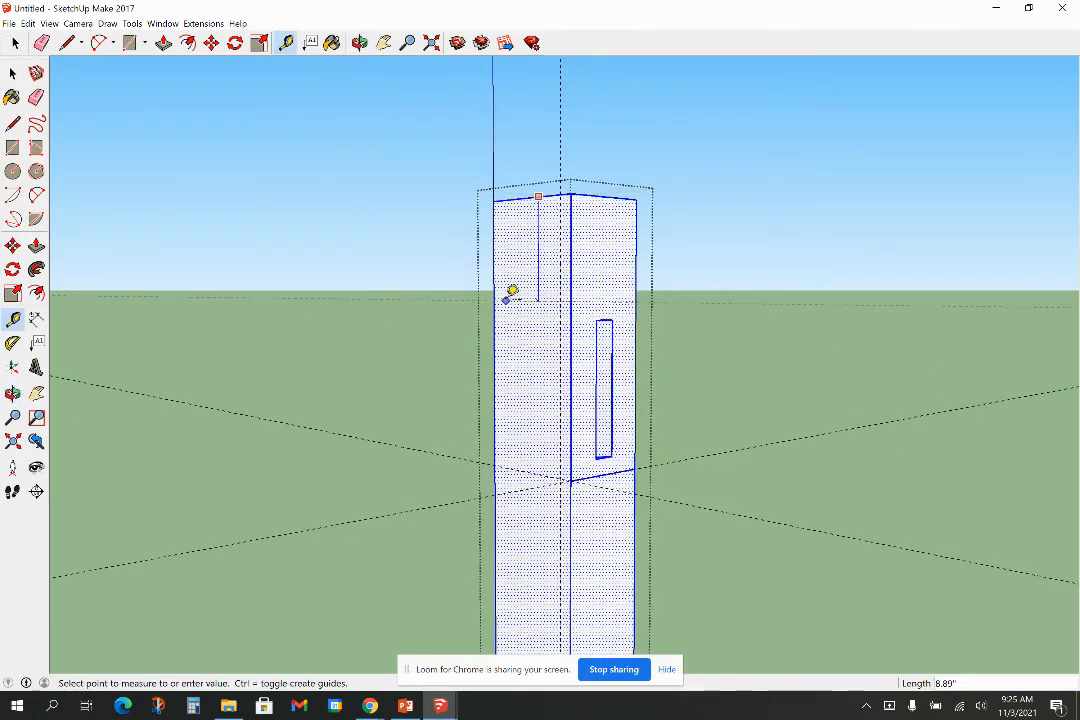
{"action": "left_click", "coordinate": [604, 197]}
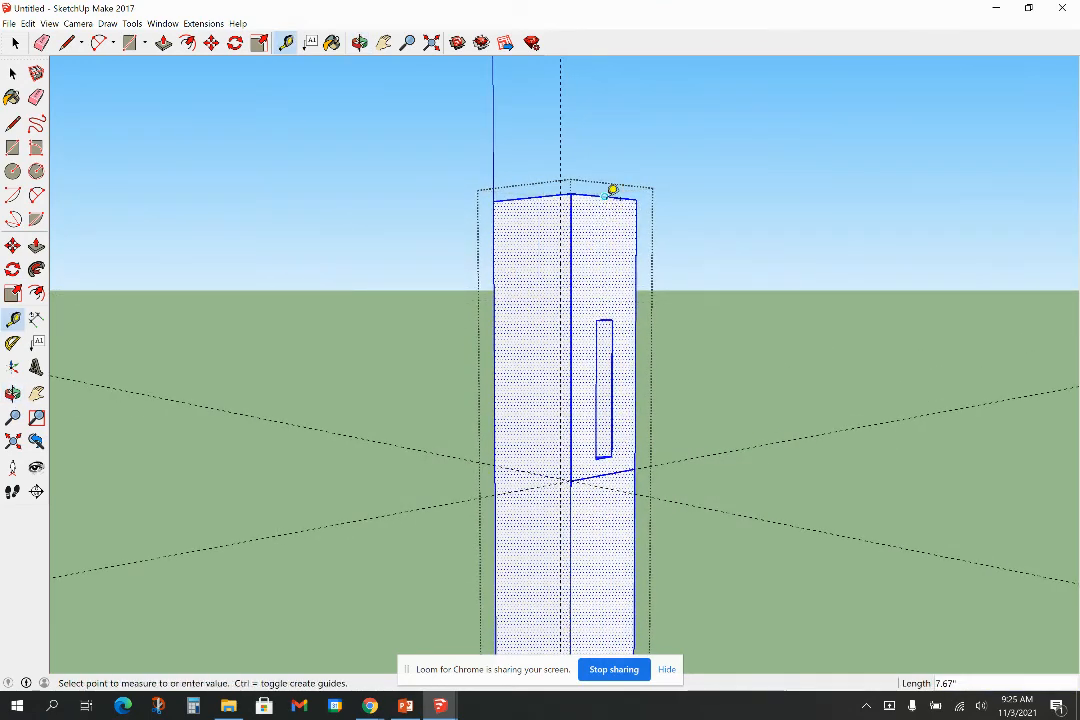
{"action": "left_click", "coordinate": [612, 310]}
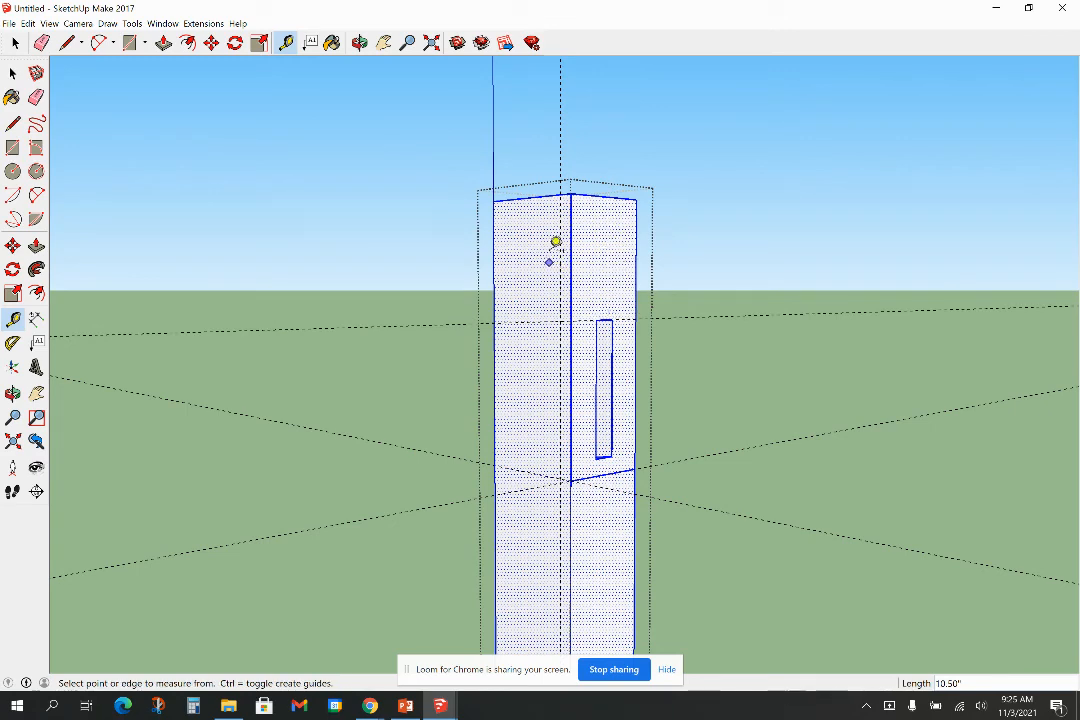
{"action": "left_click", "coordinate": [530, 197]}
{"action": "middle_click_drag", "start_coordinate": [528, 224], "coordinate": [668, 239]}
{"action": "left_click", "coordinate": [628, 228]}
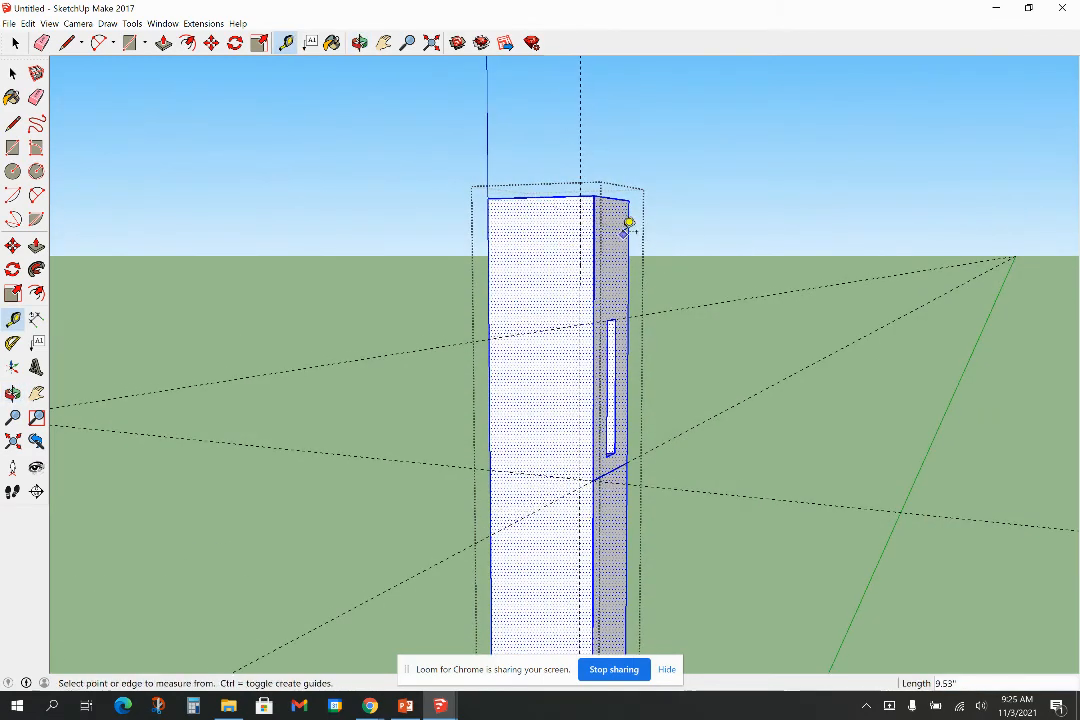
{"action": "left_click", "coordinate": [572, 187]}
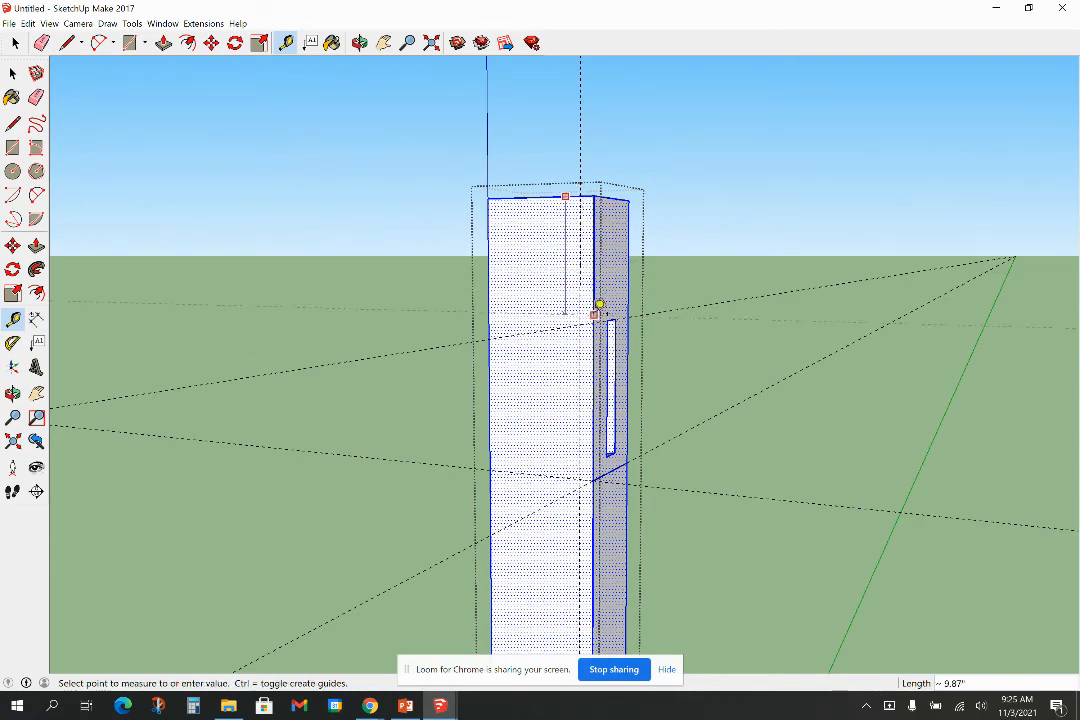
{"action": "left_click", "coordinate": [599, 325]}
Draw a sloped line on the wide face from the 24" and 1.25" guide intersection up to the corner edge at the 10.5" guide
{"action": "middle_click_drag", "start_coordinate": [599, 344], "coordinate": [651, 367]}
{"action": "left_click", "coordinate": [12, 122]}
{"action": "left_click", "coordinate": [599, 478]}
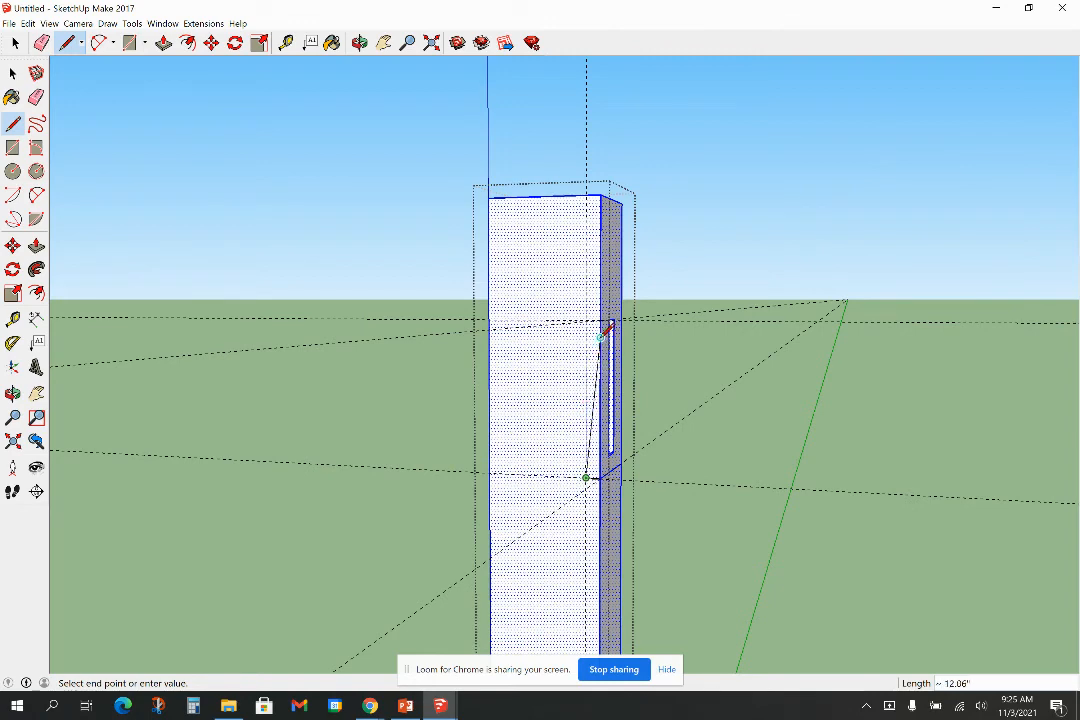
{"action": "left_click", "coordinate": [605, 316]}
Push the narrow triangle beside the corner edge 3" inward to the mortise's side, cutting a tapered housing
{"action": "middle_click_drag", "start_coordinate": [842, 397], "coordinate": [716, 412]}
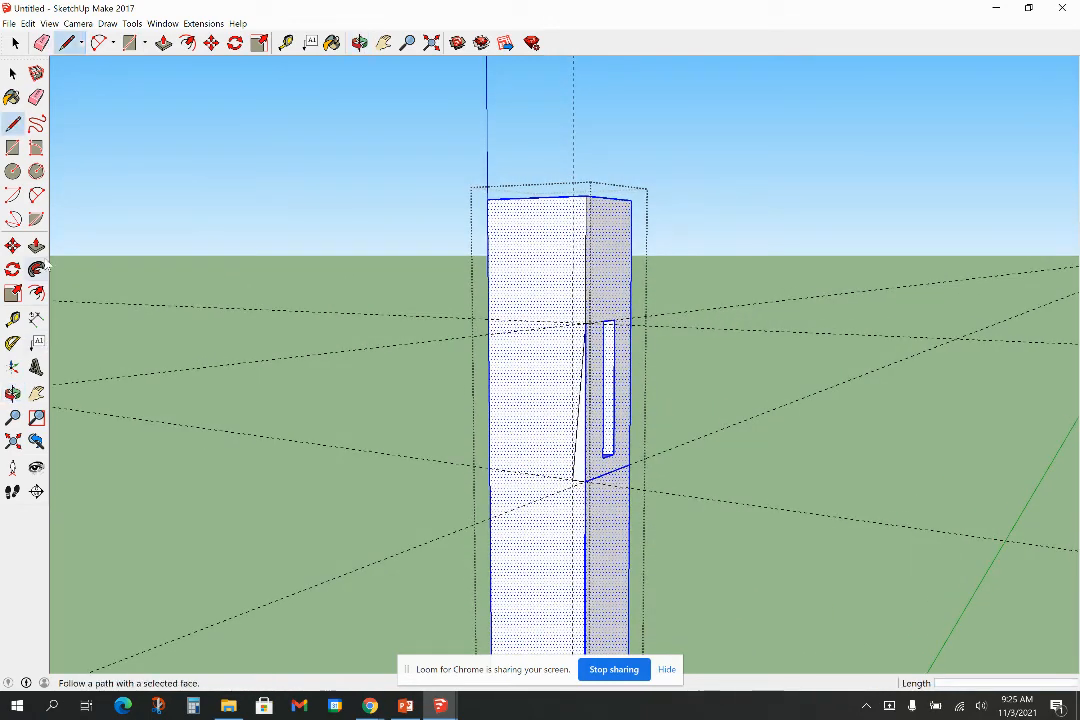
{"action": "left_click", "coordinate": [36, 245]}
{"action": "left_click_drag", "start_coordinate": [576, 476], "coordinate": [593, 475]}
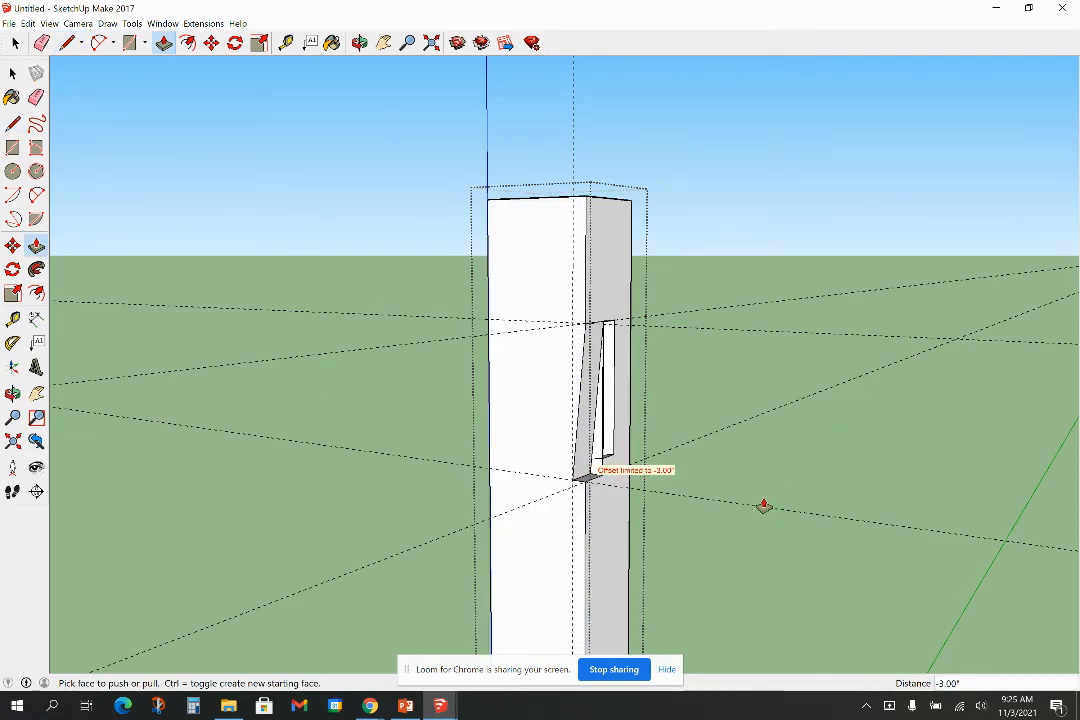
On the opposite wide face, place horizontal guides 10.5" and 24" below the top edge and a vertical guide 1.25" from the mortised-side corner
{"action": "middle_click_drag", "start_coordinate": [800, 470], "coordinate": [432, 453]}
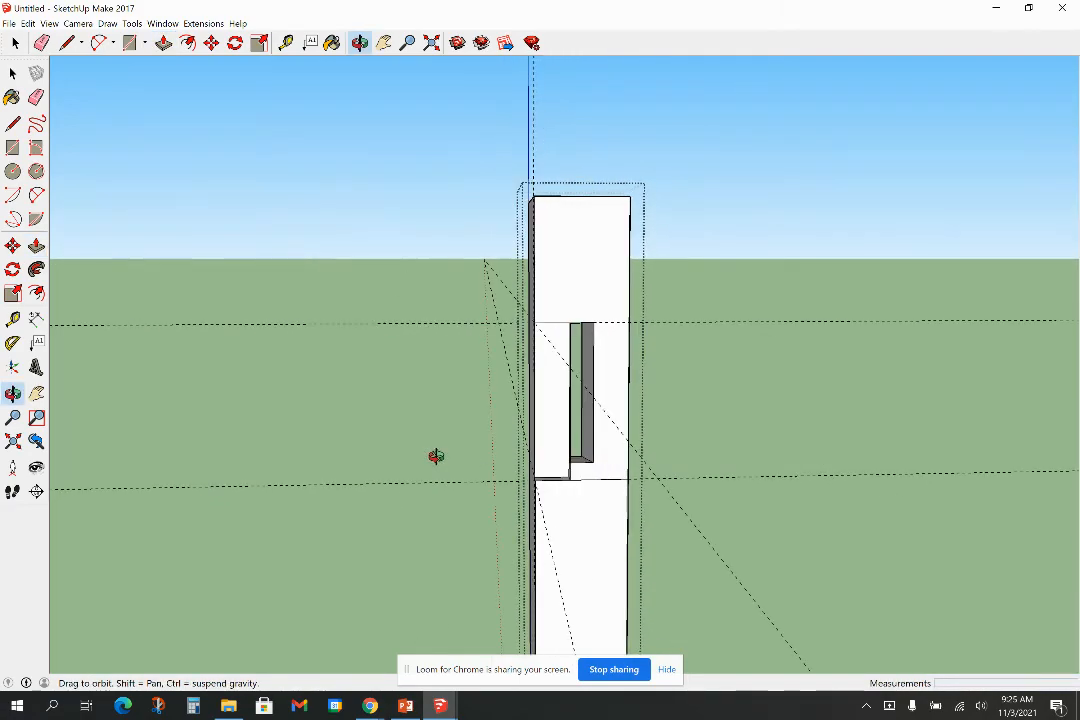
{"action": "middle_click_drag", "start_coordinate": [810, 459], "coordinate": [776, 499]}
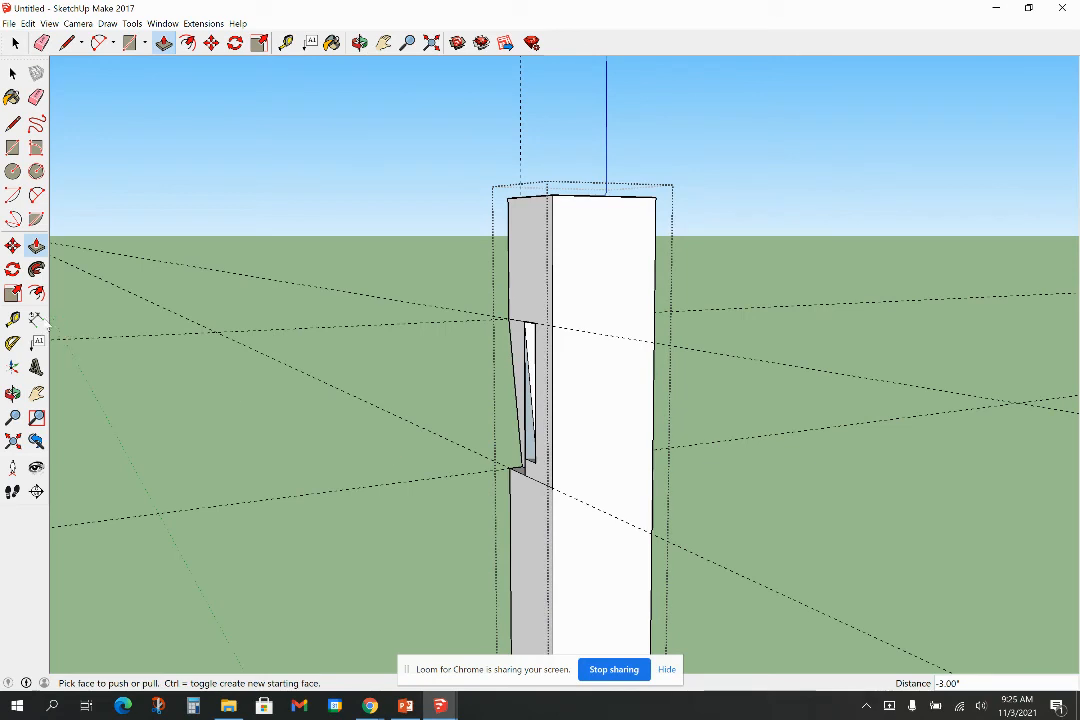
{"action": "left_click", "coordinate": [13, 319]}
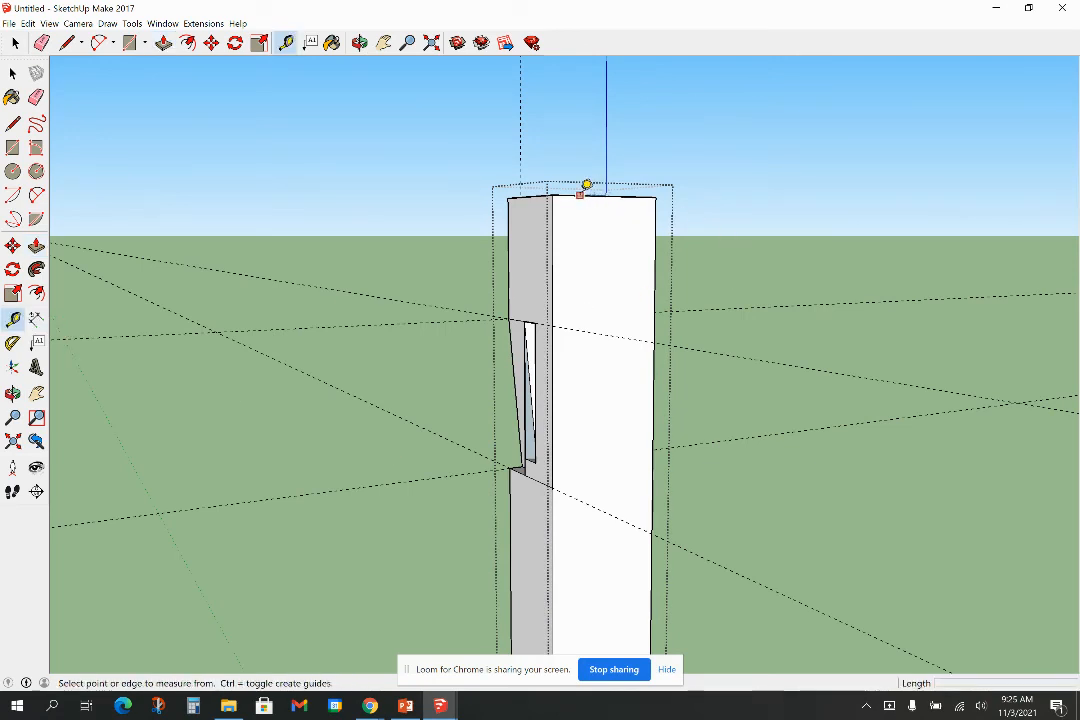
{"action": "left_click", "coordinate": [579, 194]}
{"action": "key", "text": "Escape"}
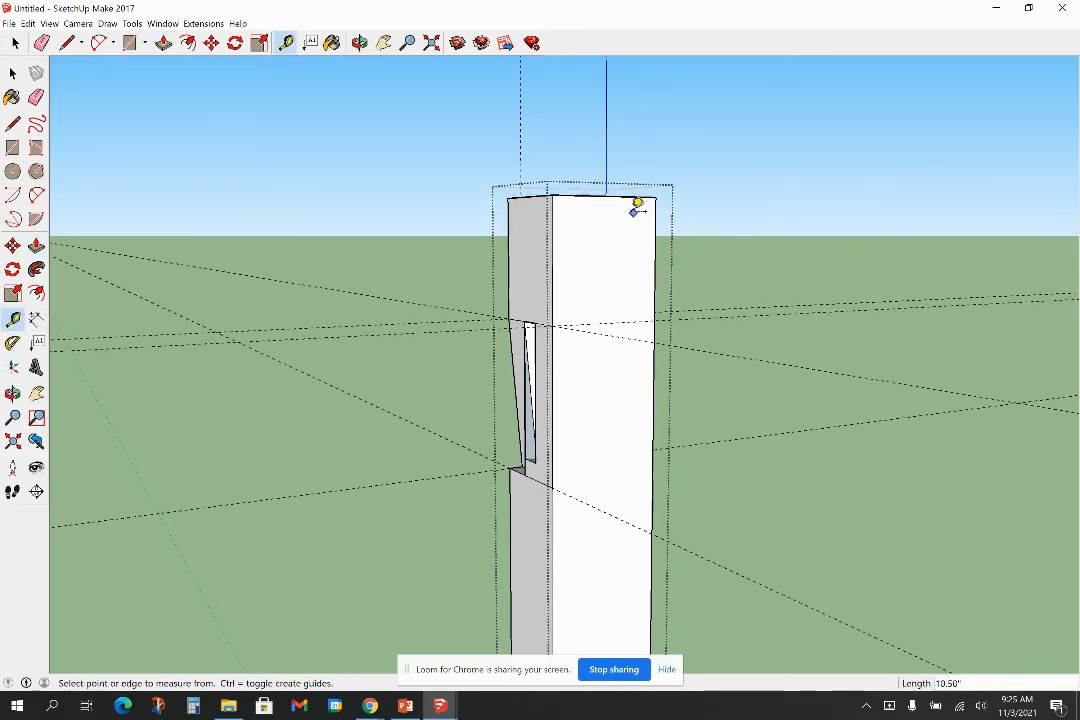
{"action": "left_click", "coordinate": [583, 195]}
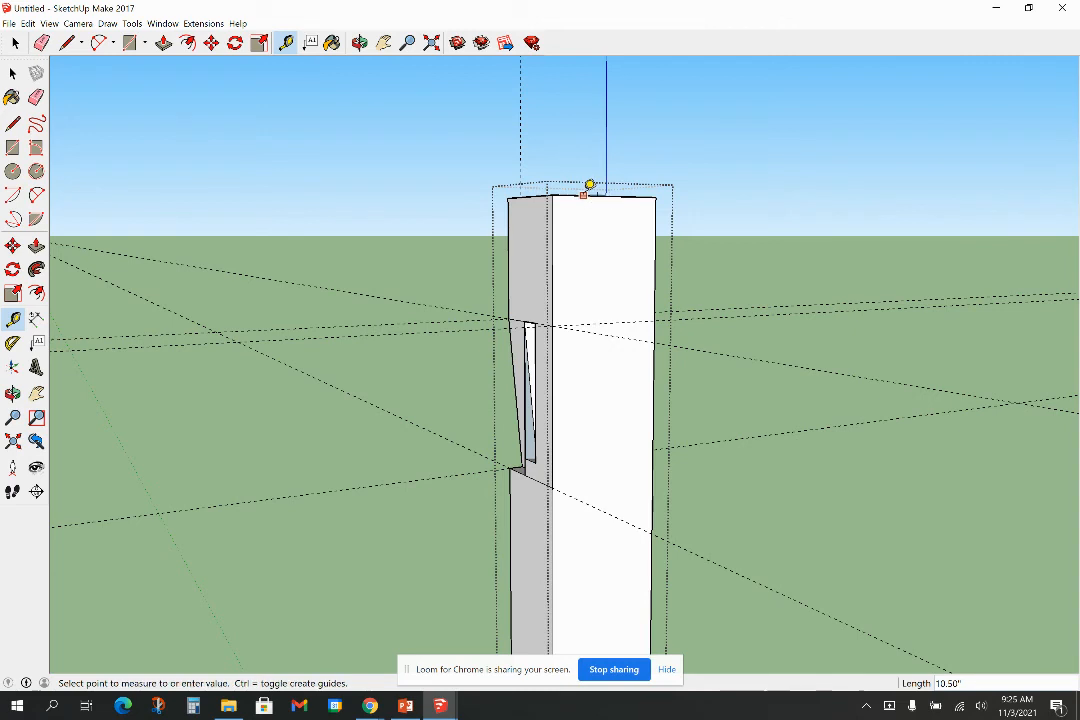
{"action": "left_click", "coordinate": [555, 486]}
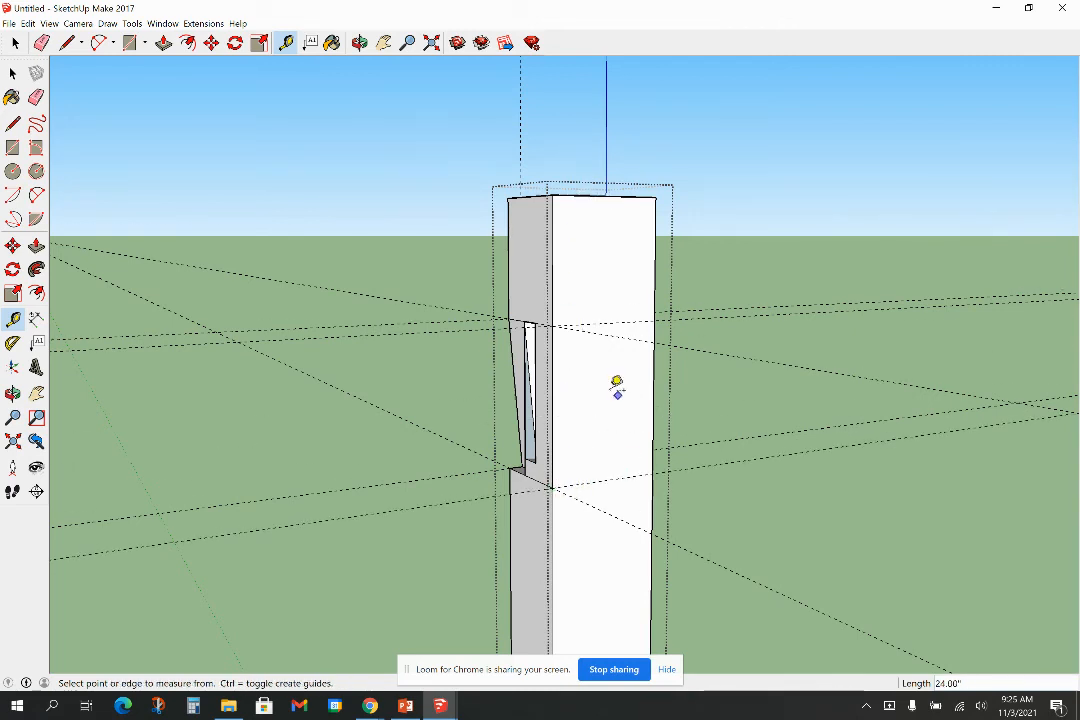
{"action": "left_click", "coordinate": [553, 399]}
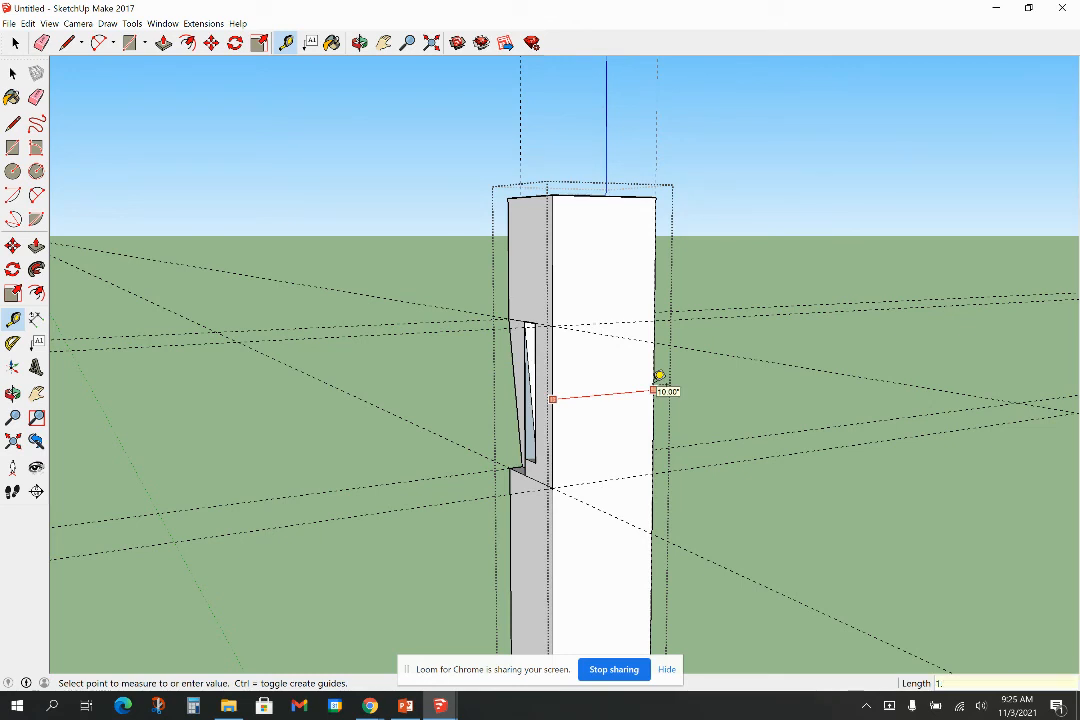
{"action": "key", "text": "Return"}
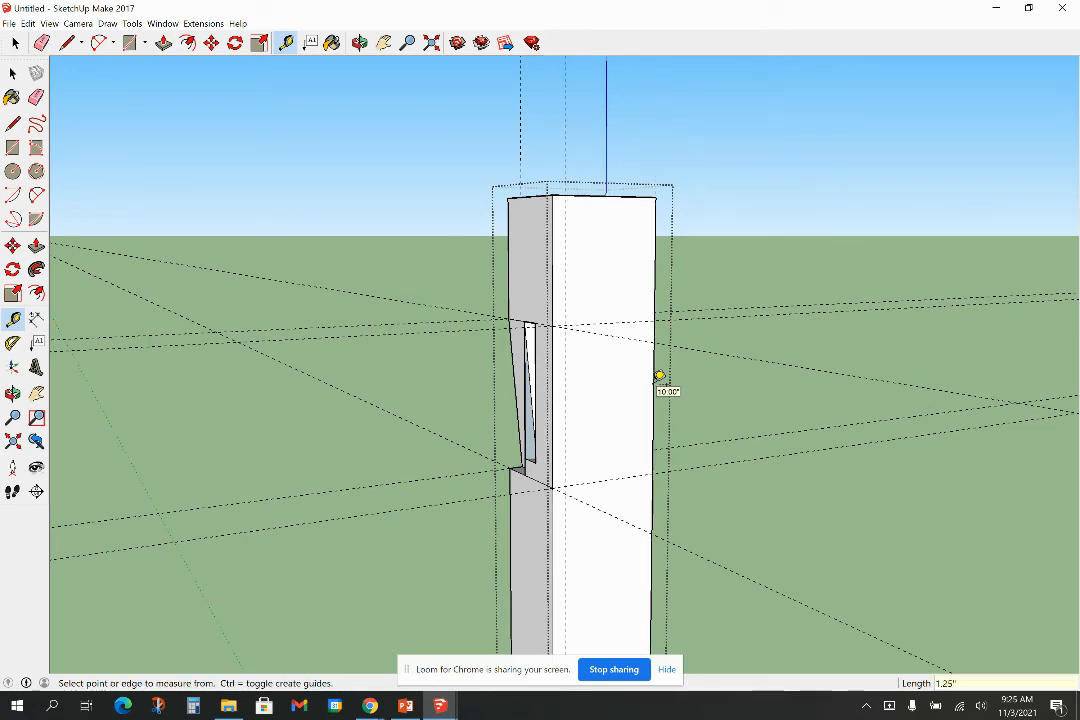
Draw a sloped line on the opposite wide face from the 24" and 1.25" guide intersection up to the corner edge at the 10.5" guide
{"action": "left_click", "coordinate": [12, 123]}
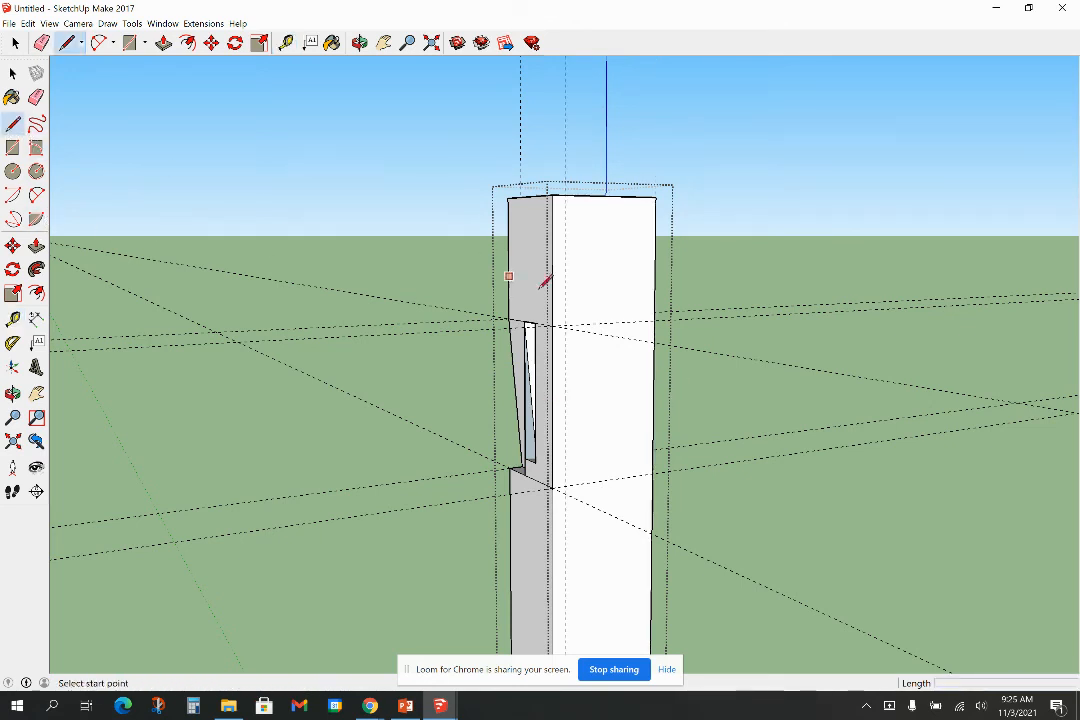
{"action": "left_click", "coordinate": [563, 486]}
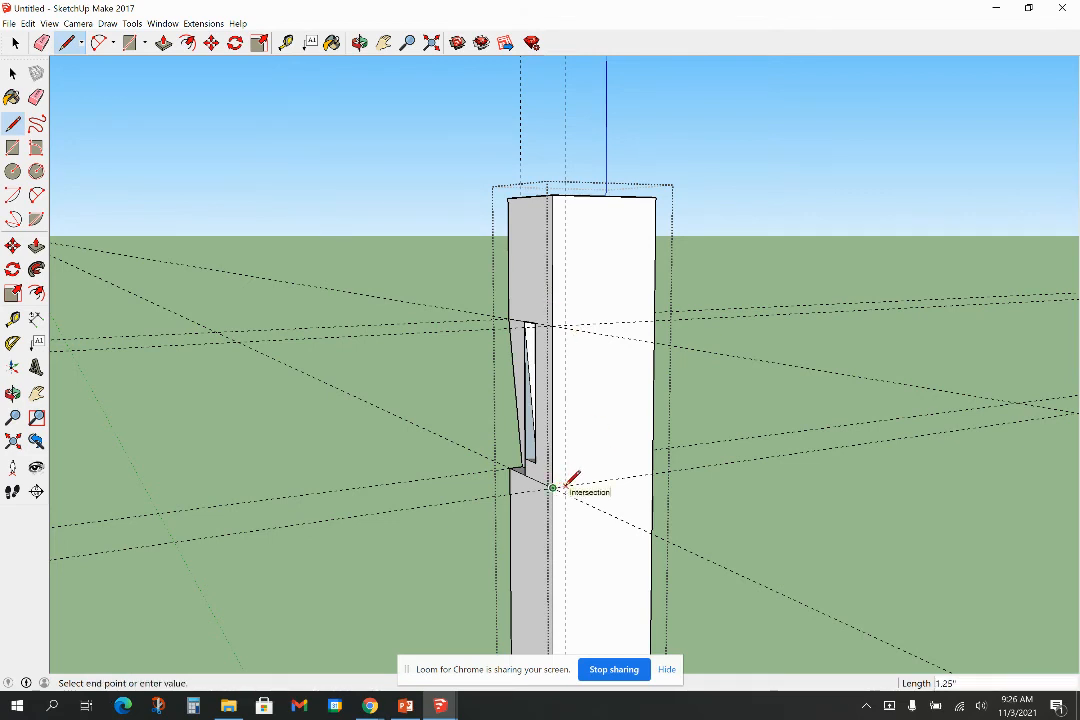
{"action": "left_click", "coordinate": [557, 323]}
Push the narrow triangle 3" inward to the mortise's side, and push away the block left between the two housings
{"action": "left_click", "coordinate": [36, 245]}
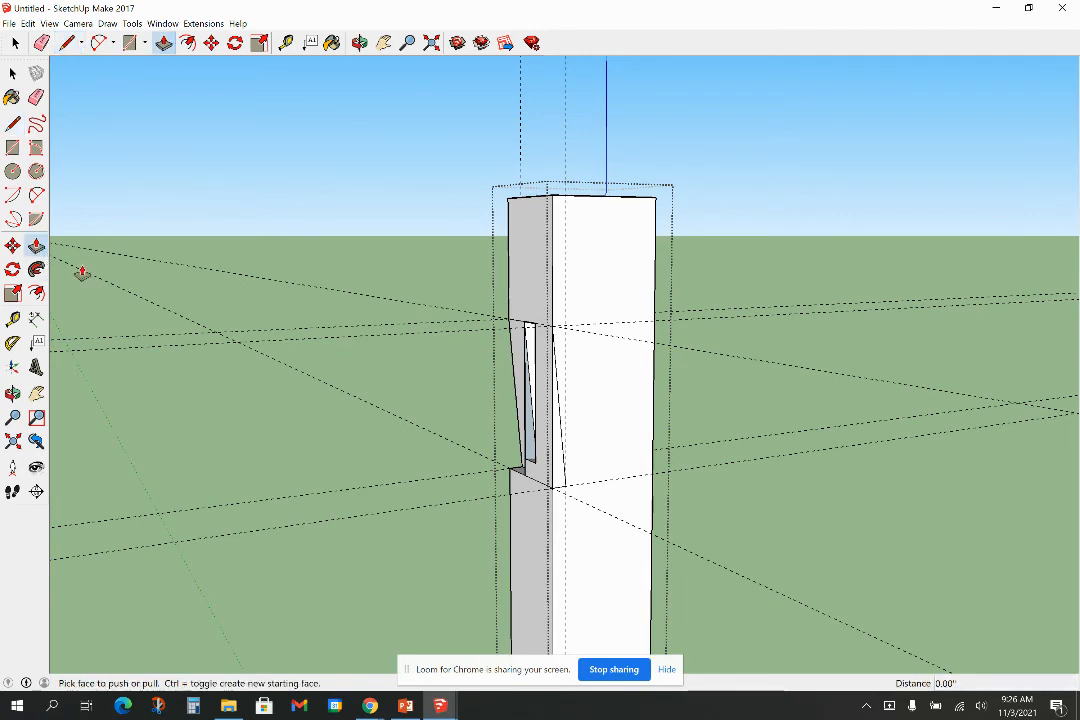
{"action": "left_click", "coordinate": [540, 454]}
{"action": "scroll", "coordinate": [535, 523], "scroll_direction": "up", "scroll_amount": 4}
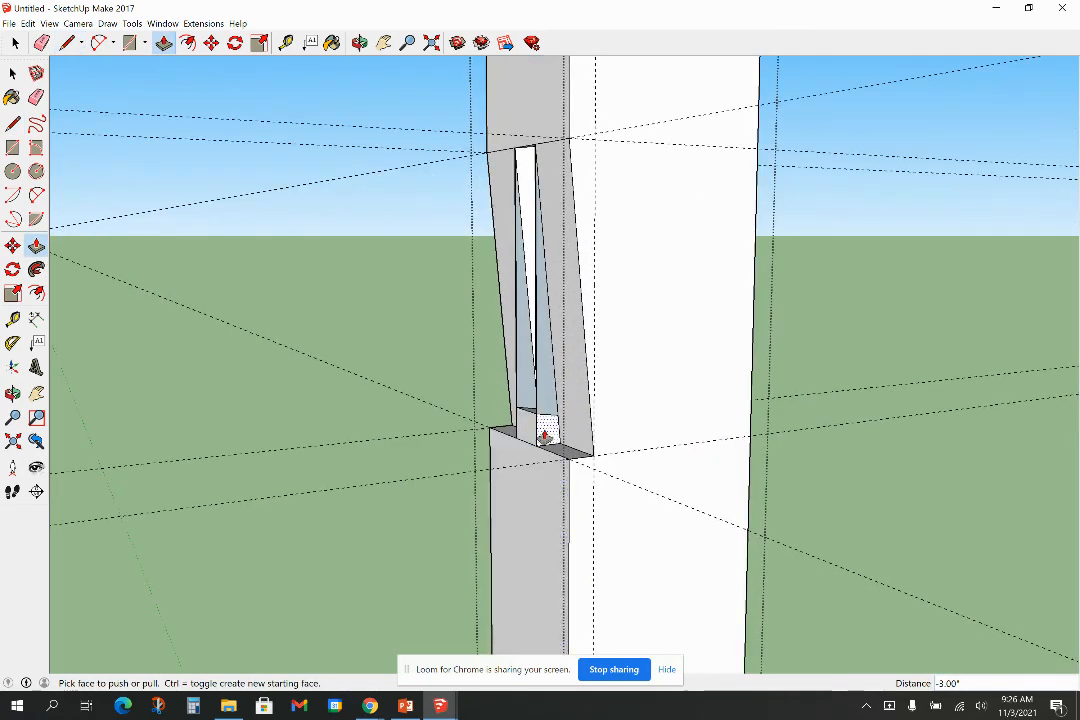
{"action": "left_click", "coordinate": [545, 438]}
{"action": "left_click", "coordinate": [525, 424]}
Delete the leftover vertical edge standing in front of the mortise opening on the housing side just cut
{"action": "middle_click_drag", "start_coordinate": [538, 488], "coordinate": [600, 540]}
{"action": "left_click", "coordinate": [12, 73]}
{"action": "left_click", "coordinate": [12, 73]}
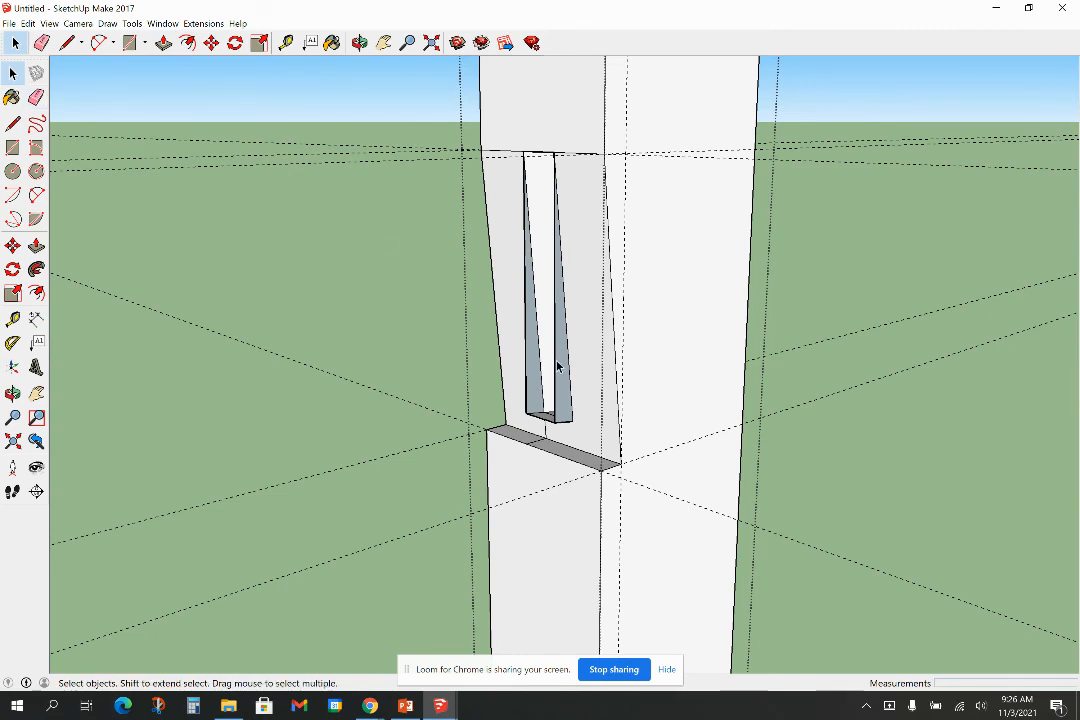
{"action": "left_click", "coordinate": [556, 371]}
{"action": "key", "text": "Delete"}
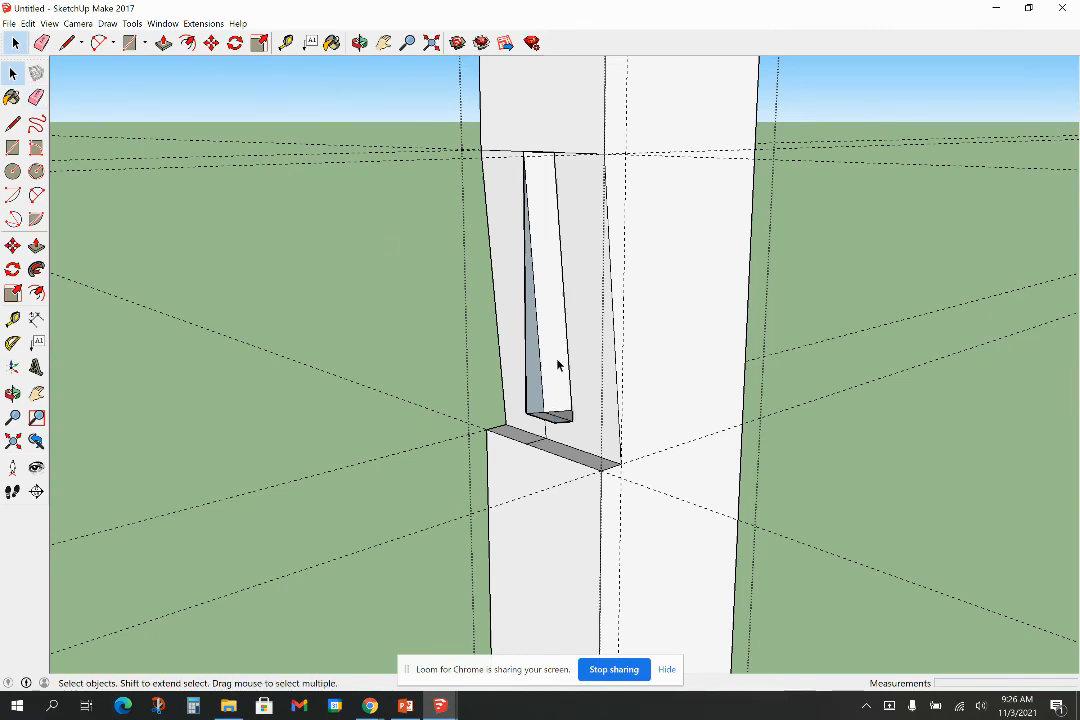
Delete the two stray edges projecting at the mortise's lower end, clearing the leftover faces between them
{"action": "left_click", "coordinate": [562, 428]}
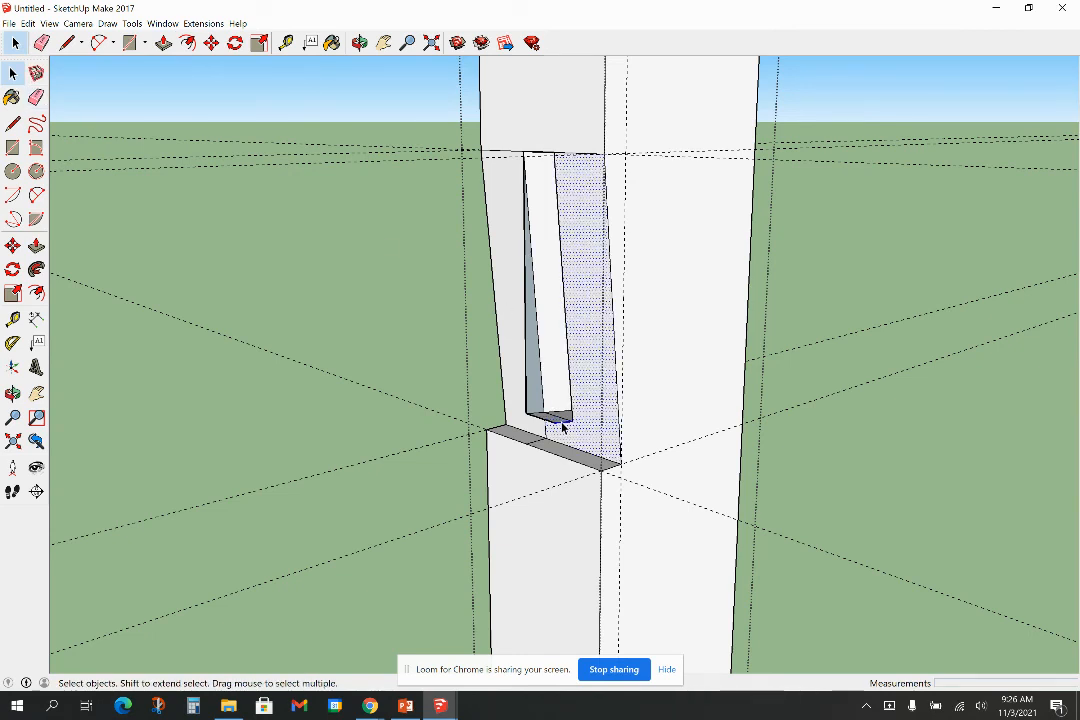
{"action": "scroll", "coordinate": [562, 428], "scroll_direction": "up", "scroll_amount": 3}
{"action": "left_click", "coordinate": [436, 337]}
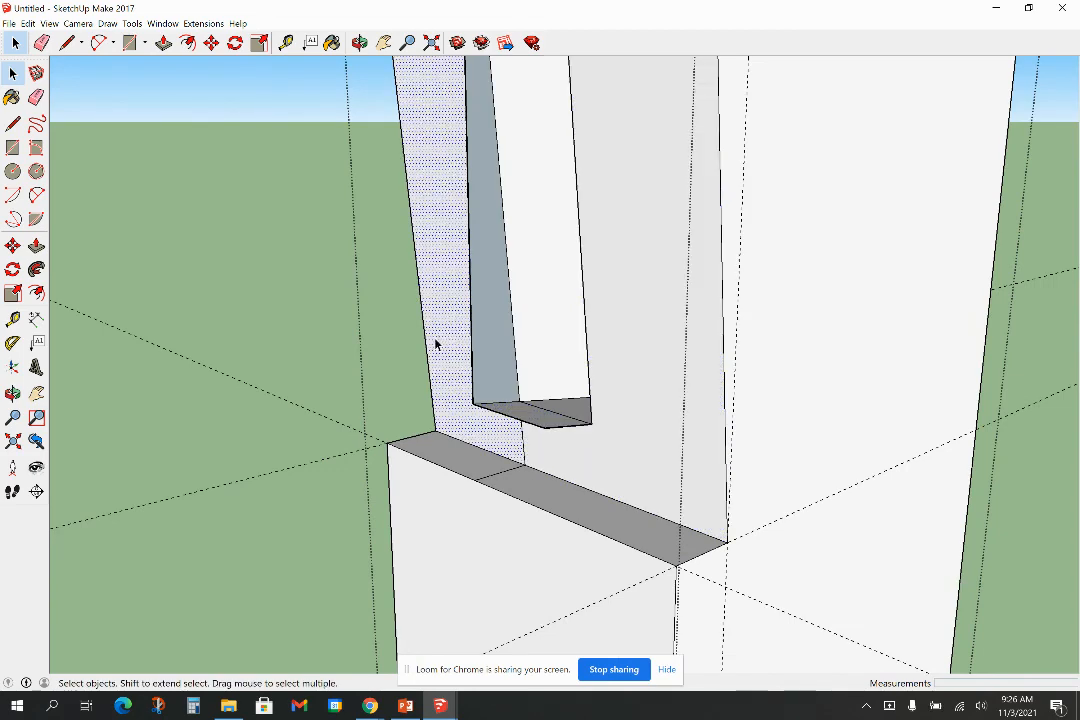
{"action": "left_click", "coordinate": [236, 325]}
{"action": "triple_click", "coordinate": [562, 434]}
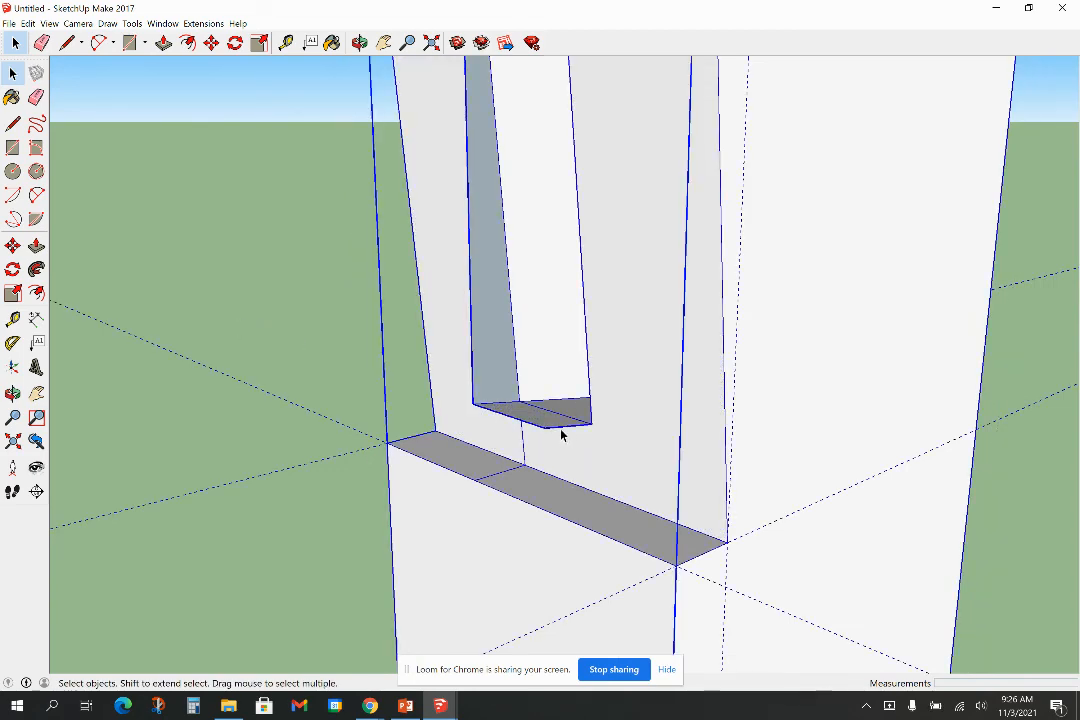
{"action": "left_click", "coordinate": [193, 258]}
{"action": "triple_click", "coordinate": [780, 372]}
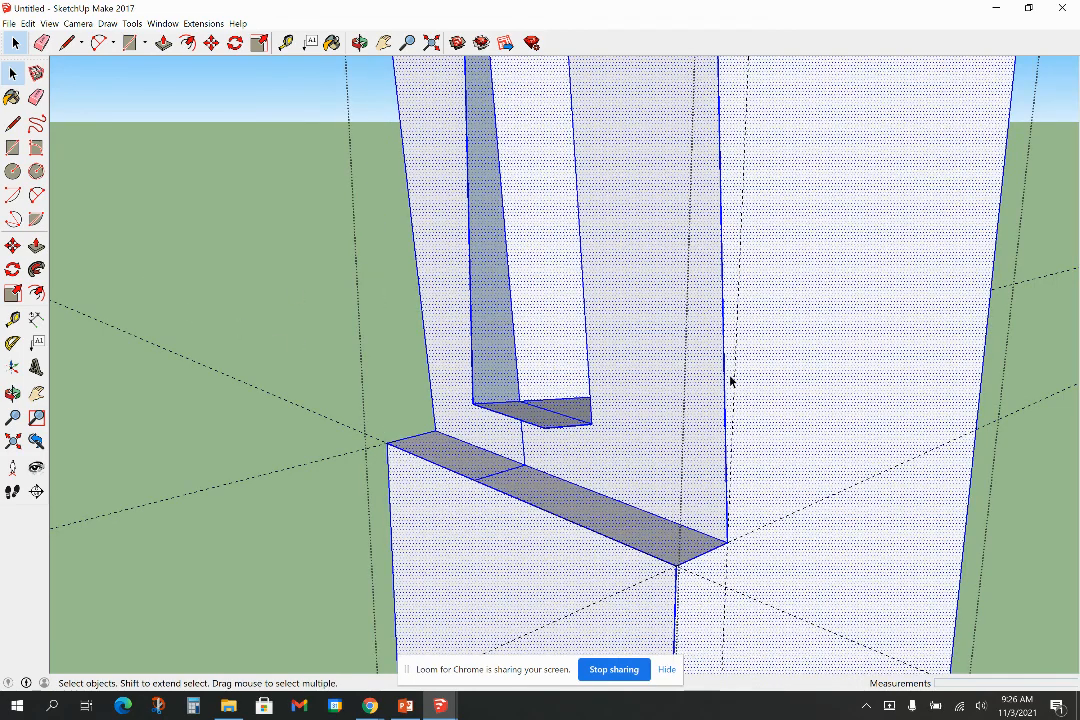
{"action": "left_click", "coordinate": [550, 431]}
{"action": "key", "text": "Delete"}
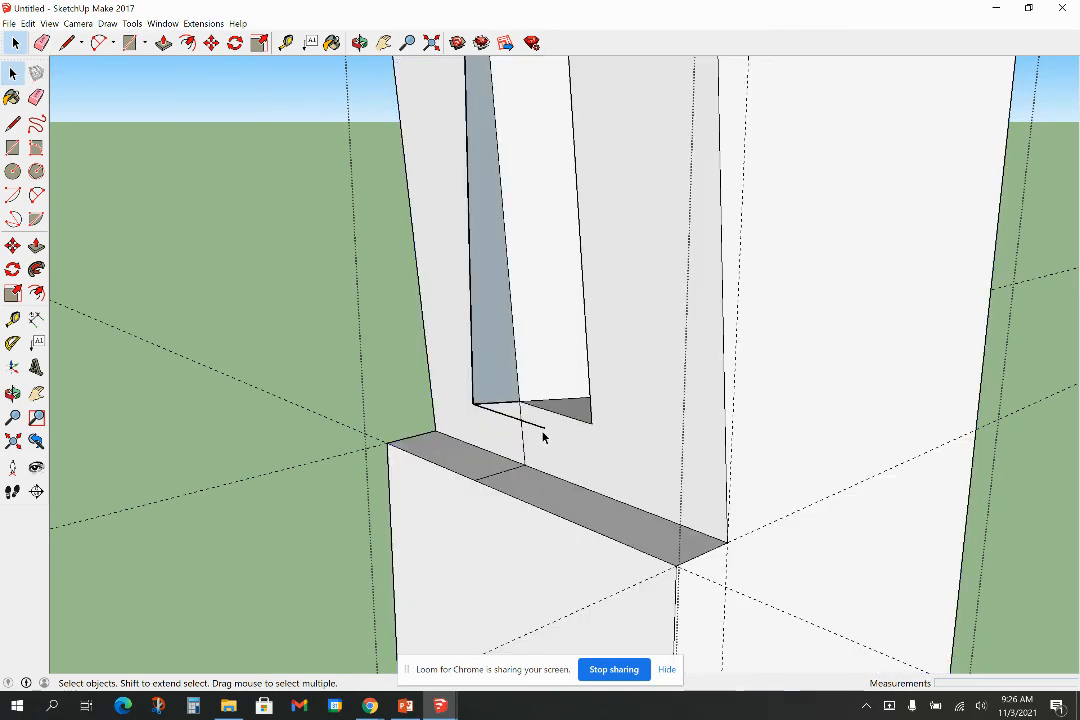
{"action": "left_click", "coordinate": [528, 427]}
{"action": "key", "text": "Delete"}
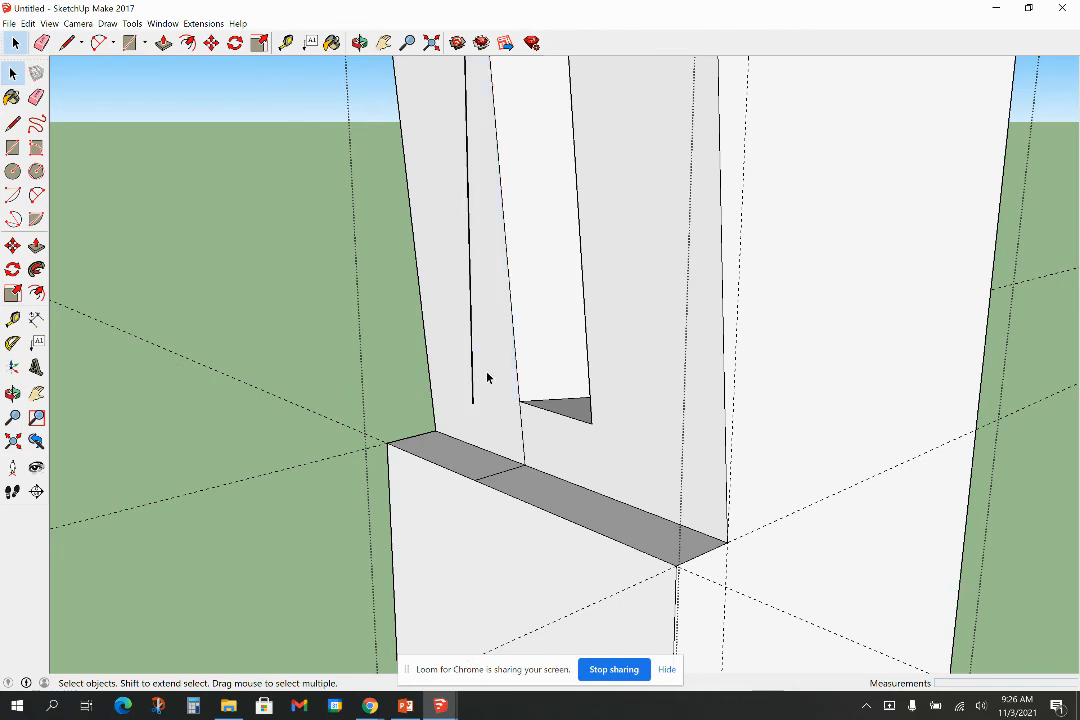
{"action": "left_click", "coordinate": [475, 378]}
{"action": "key", "text": "Delete"}
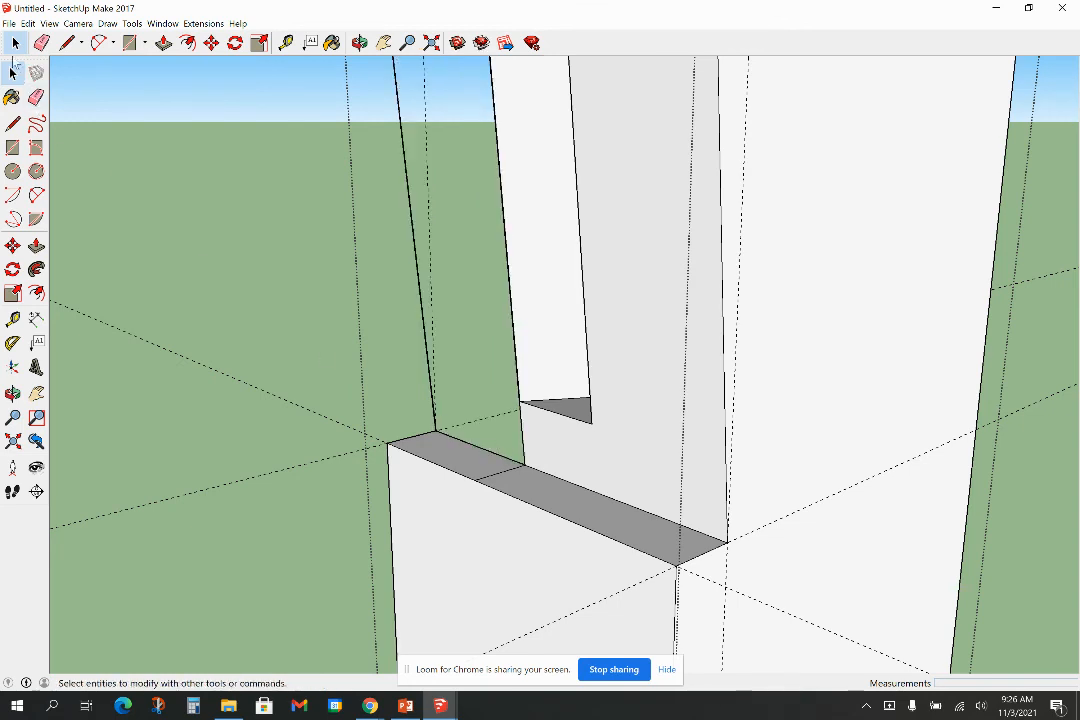
{"action": "left_click", "coordinate": [28, 23]}
{"action": "left_click", "coordinate": [34, 39]}
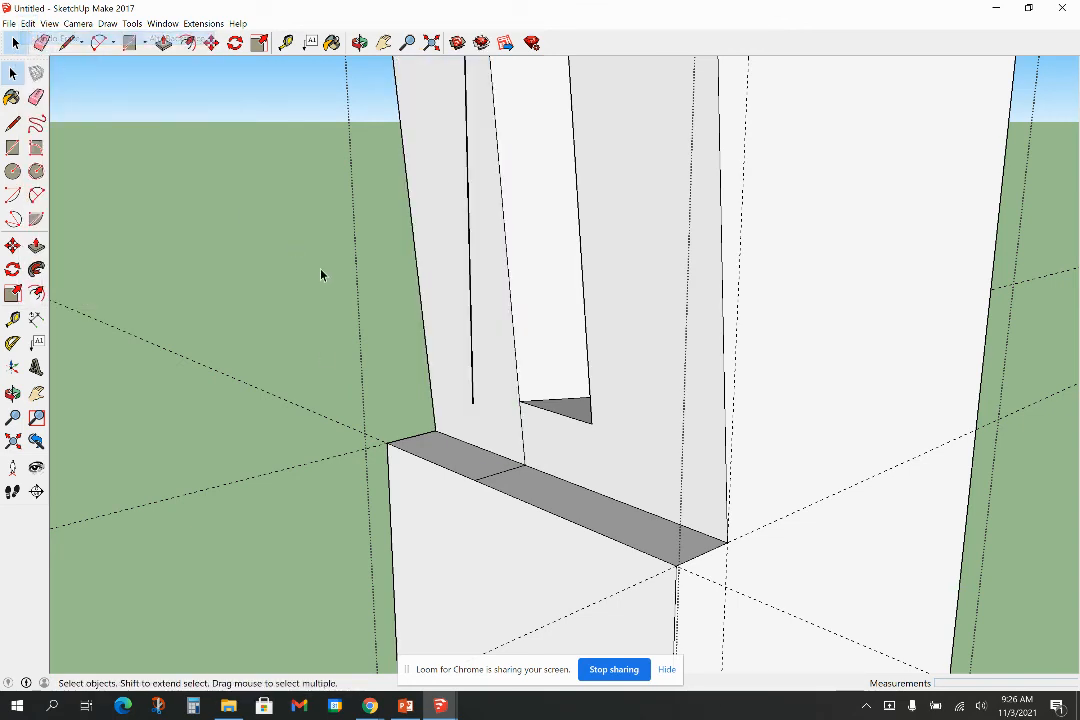
Delete the remaining stray vertical edge beside the mortise and the seam lines across the housing's ledge and below the mortise
{"action": "left_click", "coordinate": [474, 390]}
{"action": "key", "text": "Delete"}
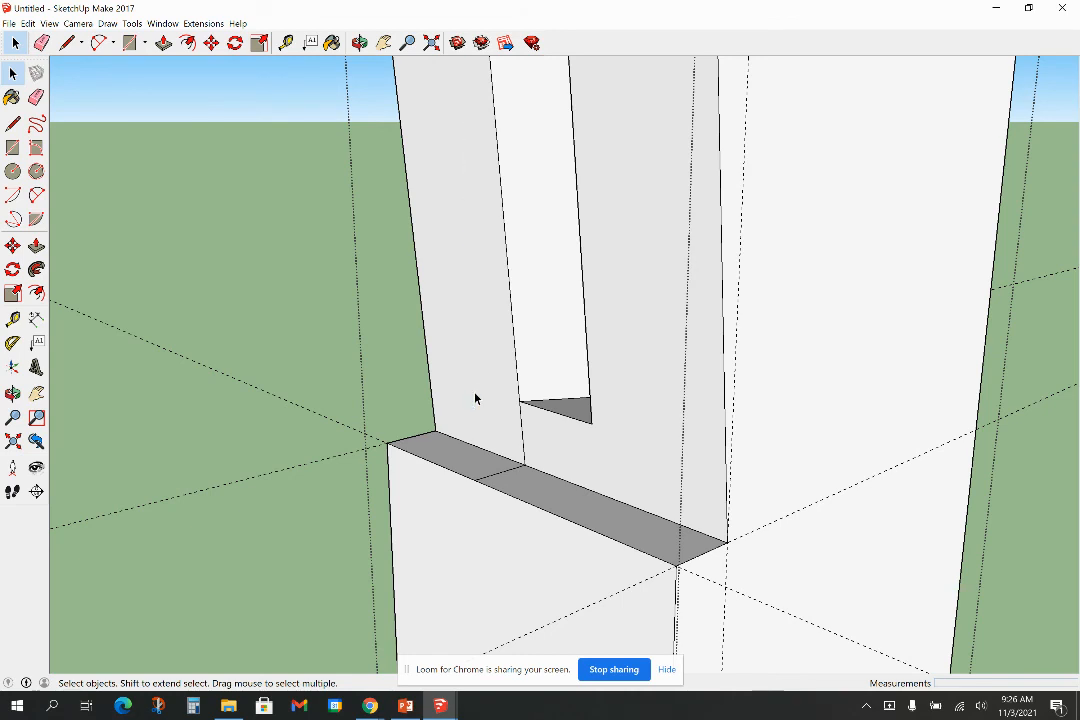
{"action": "left_click", "coordinate": [510, 475]}
{"action": "key", "text": "Delete"}
{"action": "left_click", "coordinate": [521, 440]}
{"action": "key", "text": "Delete"}
Finish editing the post component and delete all guides
{"action": "scroll", "coordinate": [542, 453], "scroll_direction": "down", "scroll_amount": 2}
{"action": "scroll", "coordinate": [542, 457], "scroll_direction": "down", "scroll_amount": 2}
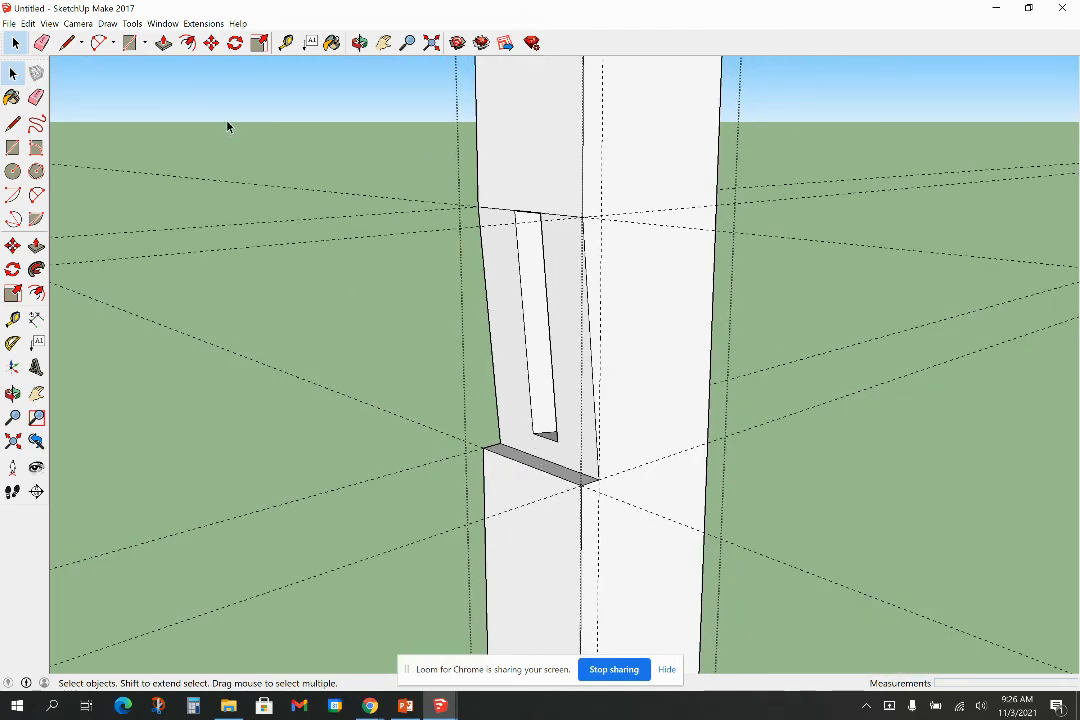
{"action": "left_click", "coordinate": [28, 23]}
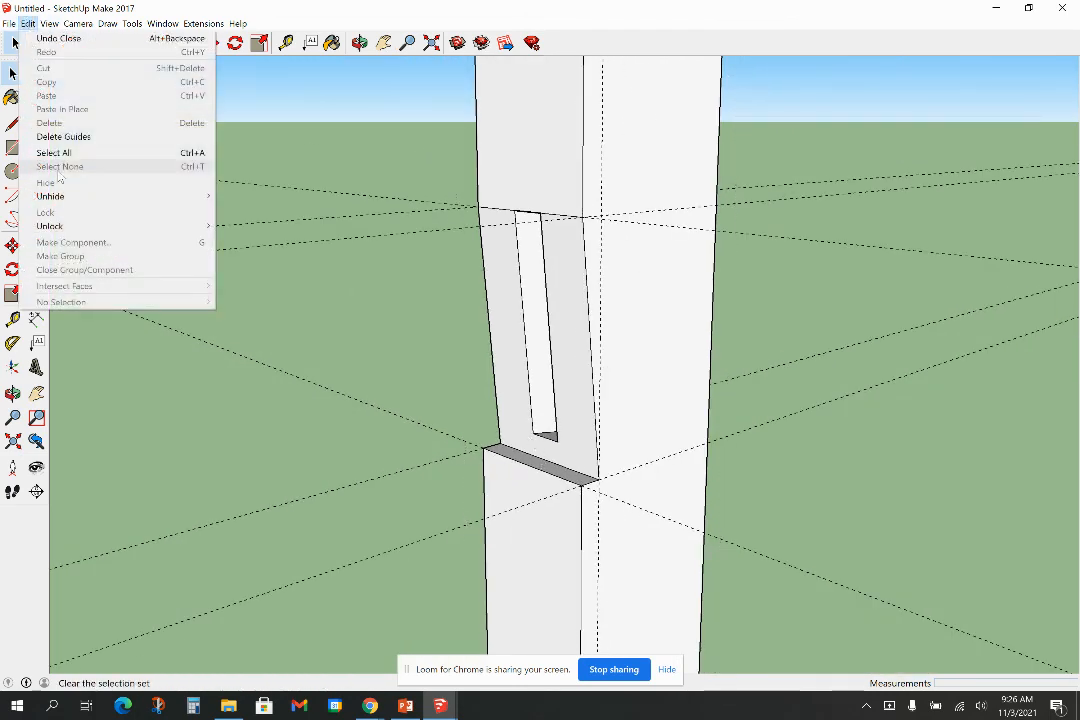
{"action": "left_click", "coordinate": [63, 136]}
Switch the face style to X-ray and view the mortise and housing through the post
{"action": "middle_click_drag", "start_coordinate": [521, 342], "coordinate": [791, 325]}
{"action": "middle_click_drag", "start_coordinate": [559, 333], "coordinate": [670, 318]}
{"action": "left_click", "coordinate": [49, 23]}
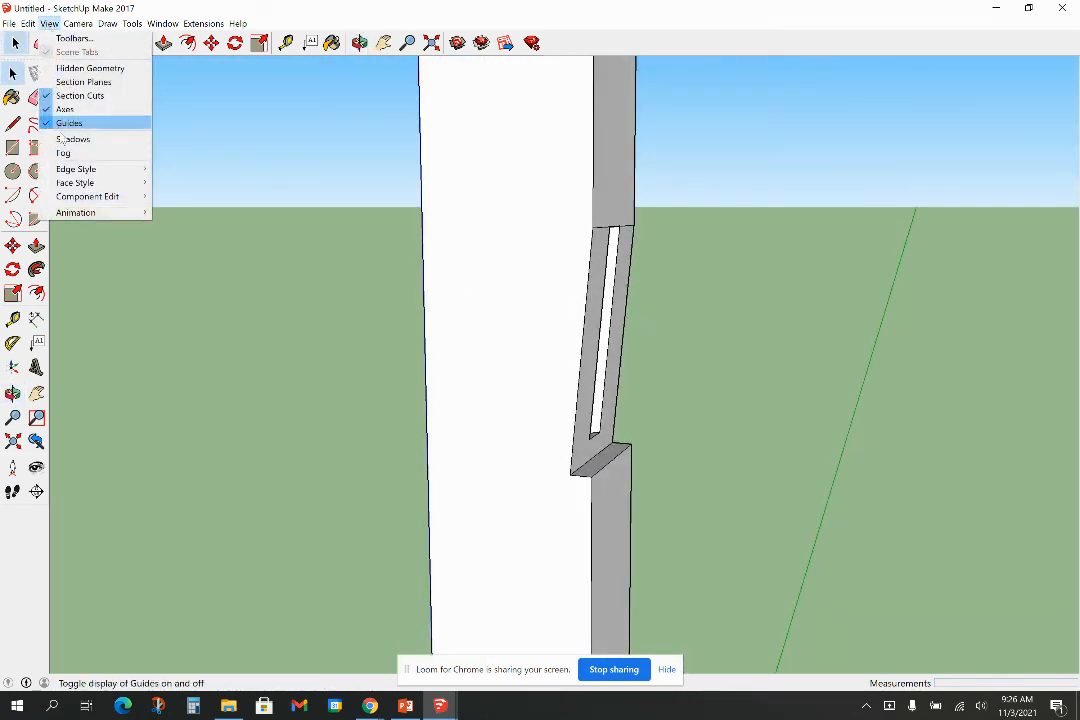
{"action": "left_click", "coordinate": [166, 182]}
{"action": "middle_click", "coordinate": [586, 350]}
{"action": "middle_click_drag", "start_coordinate": [586, 350], "coordinate": [605, 332]}
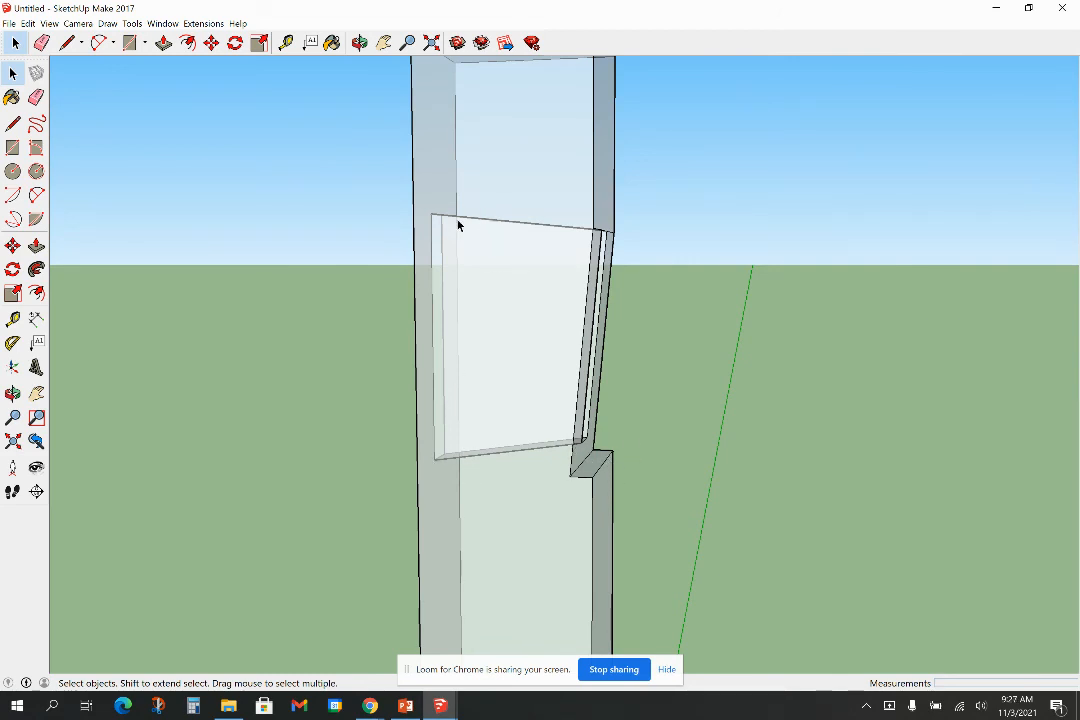
{"action": "middle_click_drag", "start_coordinate": [639, 390], "coordinate": [332, 453]}
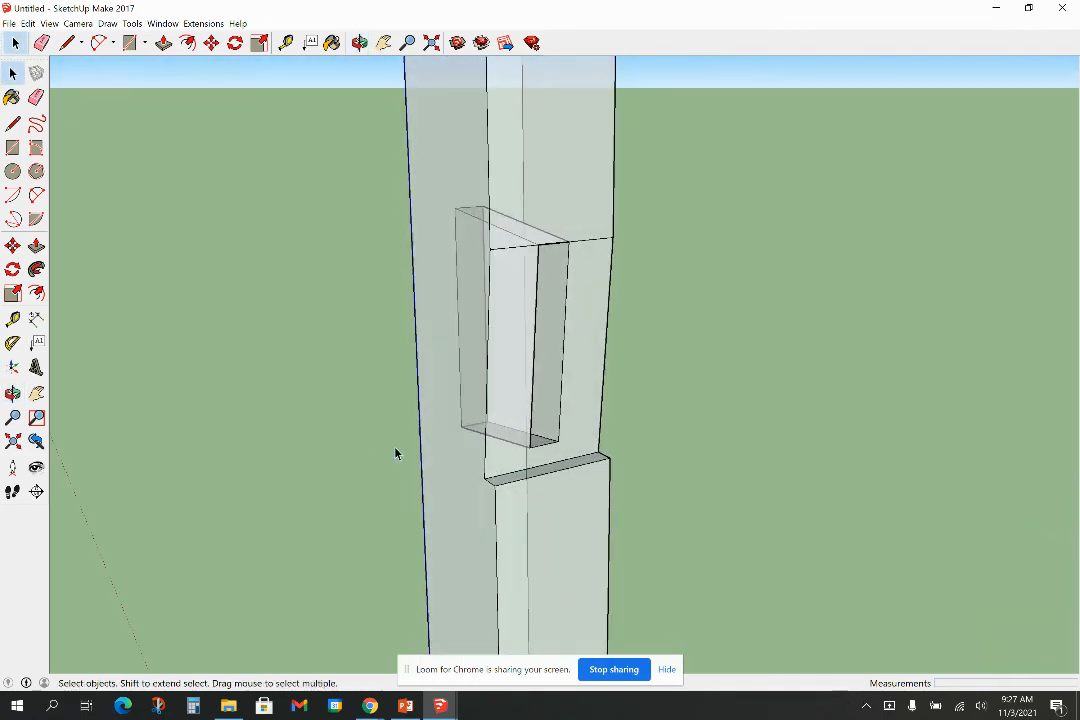
{"action": "mouse_move", "coordinate": [522, 488]}
{"action": "middle_mouse_down"}
{"action": "mouse_move", "coordinate": [791, 402]}
{"action": "mouse_move", "coordinate": [530, 492]}
{"action": "middle_mouse_up"}
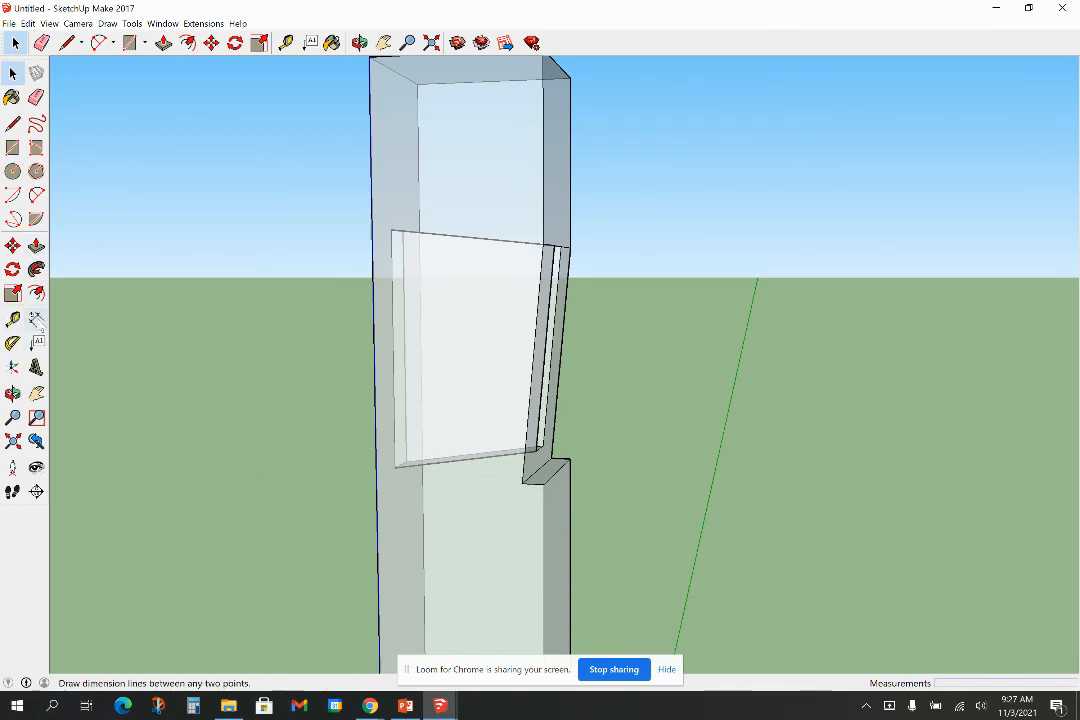
Dimension the housing's depth at its lower ledge and the remaining post width from the housing to the opposite edge
{"action": "left_click", "coordinate": [36, 318]}
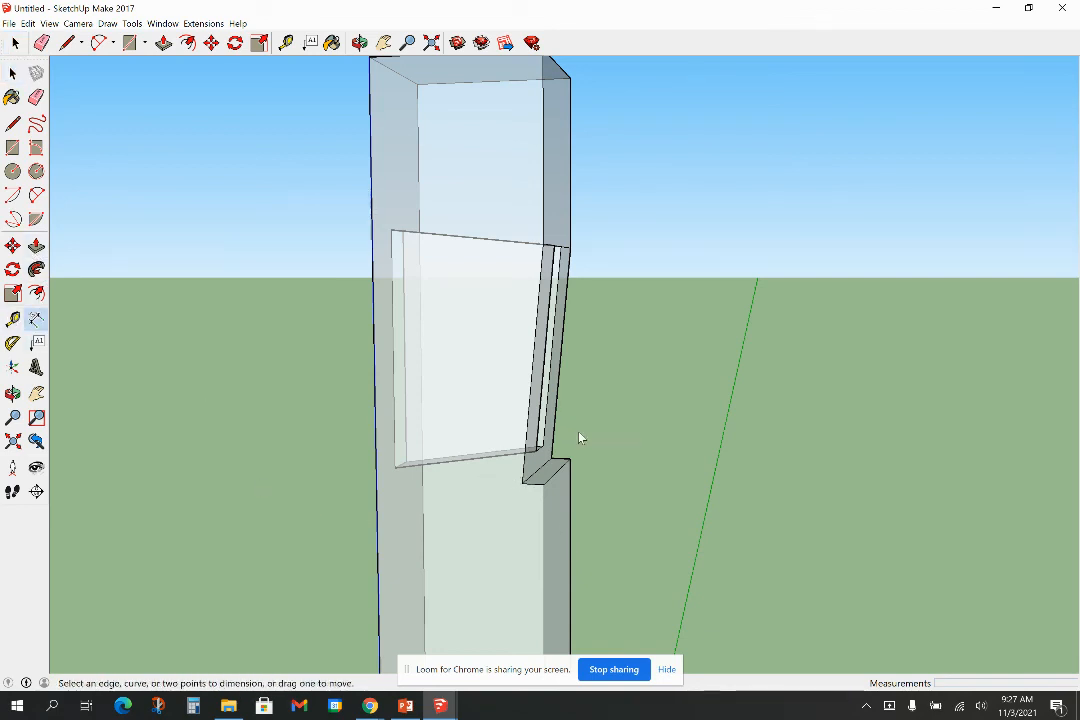
{"action": "left_click", "coordinate": [544, 484]}
{"action": "left_click", "coordinate": [522, 483]}
{"action": "left_click", "coordinate": [526, 507]}
{"action": "left_click", "coordinate": [522, 483]}
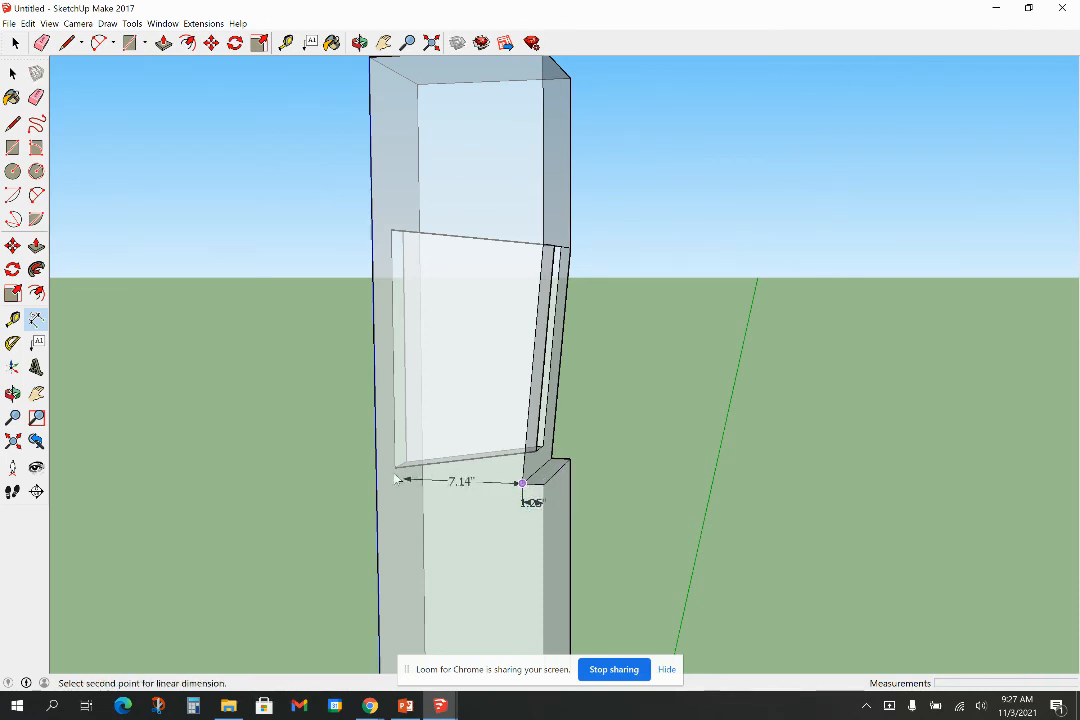
{"action": "left_click", "coordinate": [370, 58]}
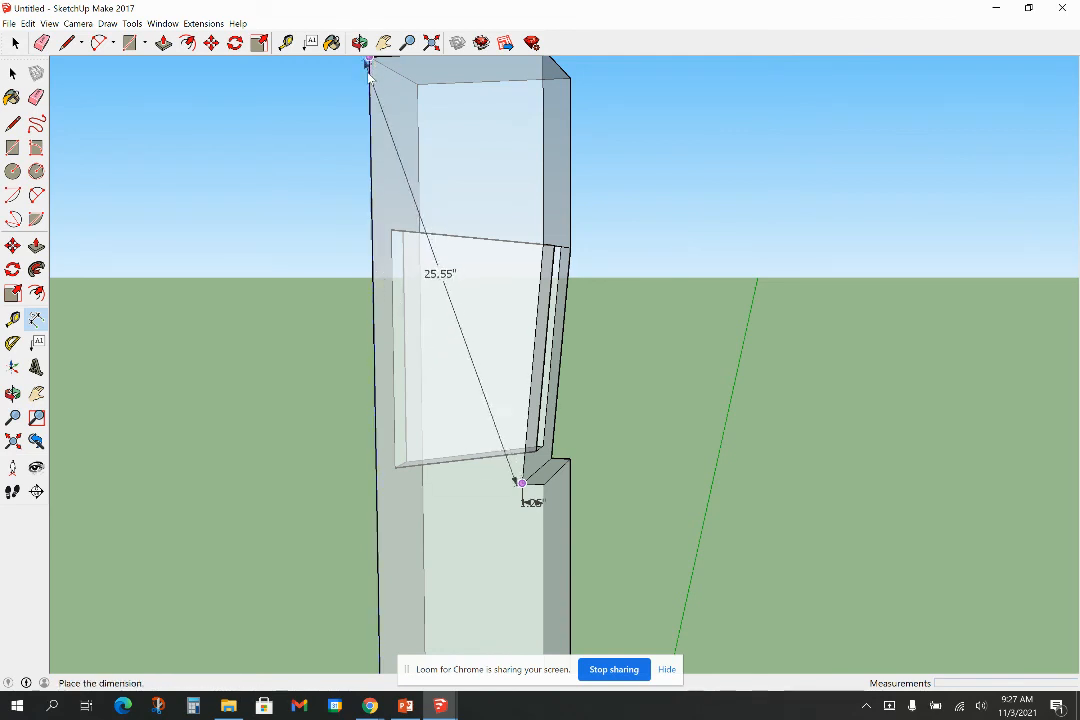
{"action": "left_click", "coordinate": [399, 481]}
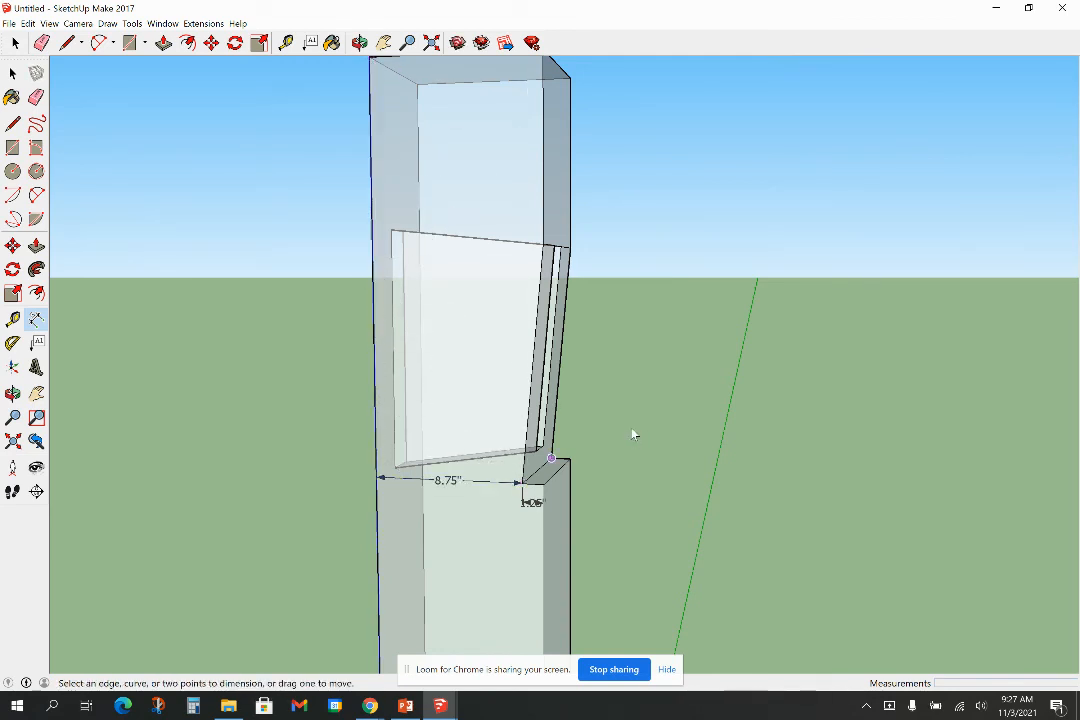
{"action": "scroll", "coordinate": [631, 436], "scroll_direction": "down", "scroll_amount": 2}
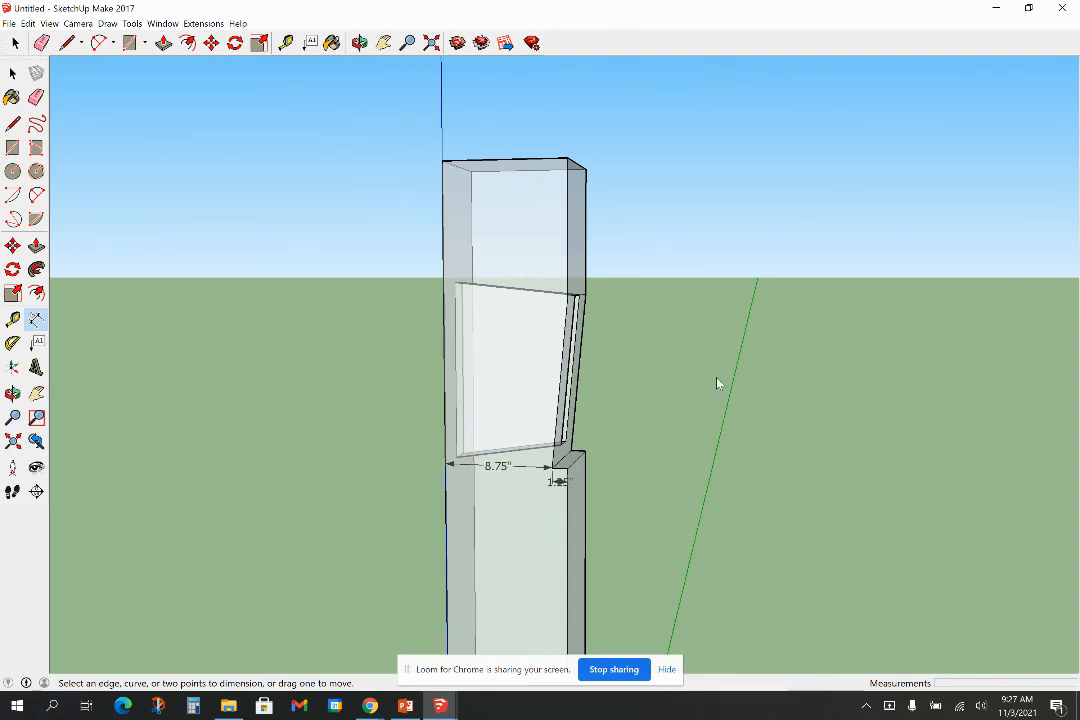
{"action": "key", "text": "o"}
{"action": "left_click_drag", "start_coordinate": [728, 374], "coordinate": [632, 415]}
{"action": "key", "text": "d"}
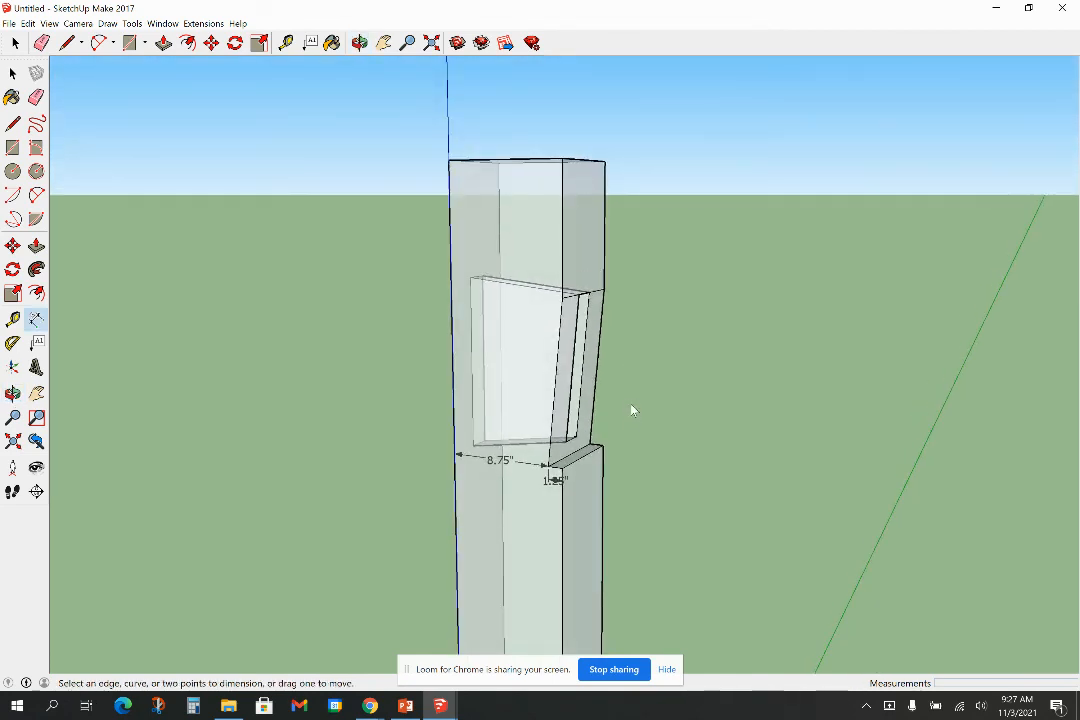